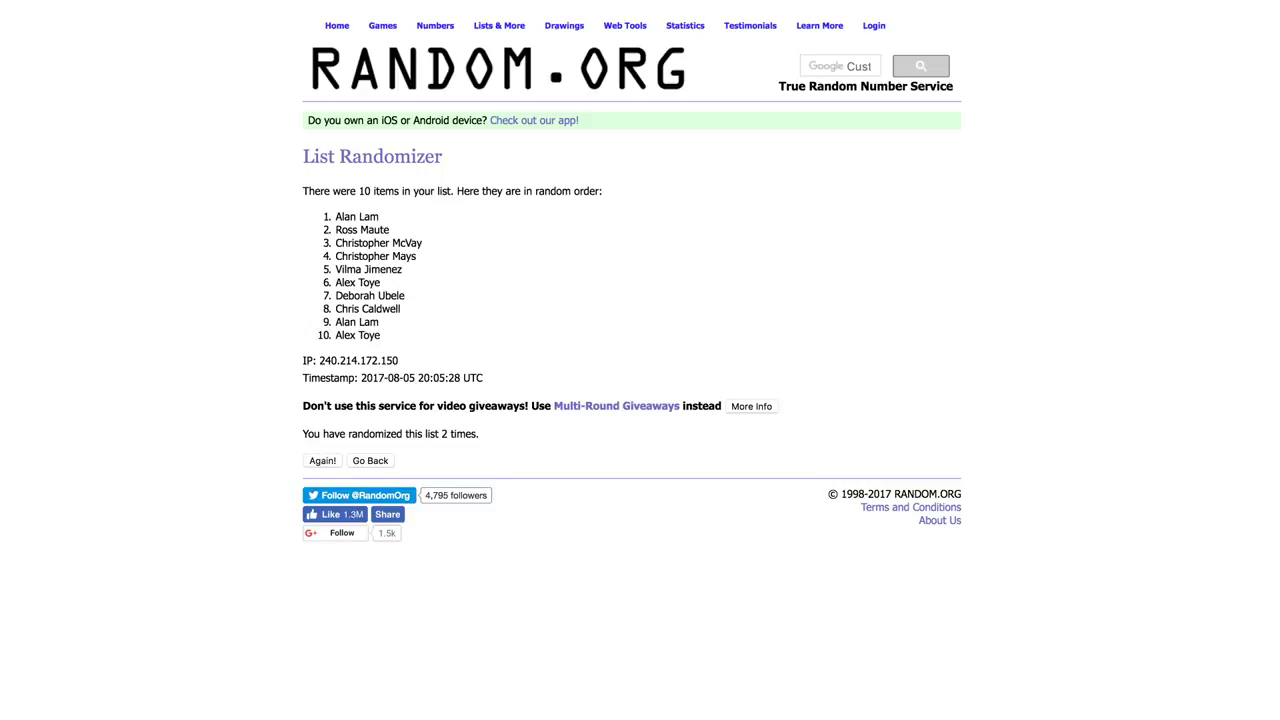
Reshuffle the participant names on RANDOM.ORG a third time and select the new numbered list
click(322, 460)
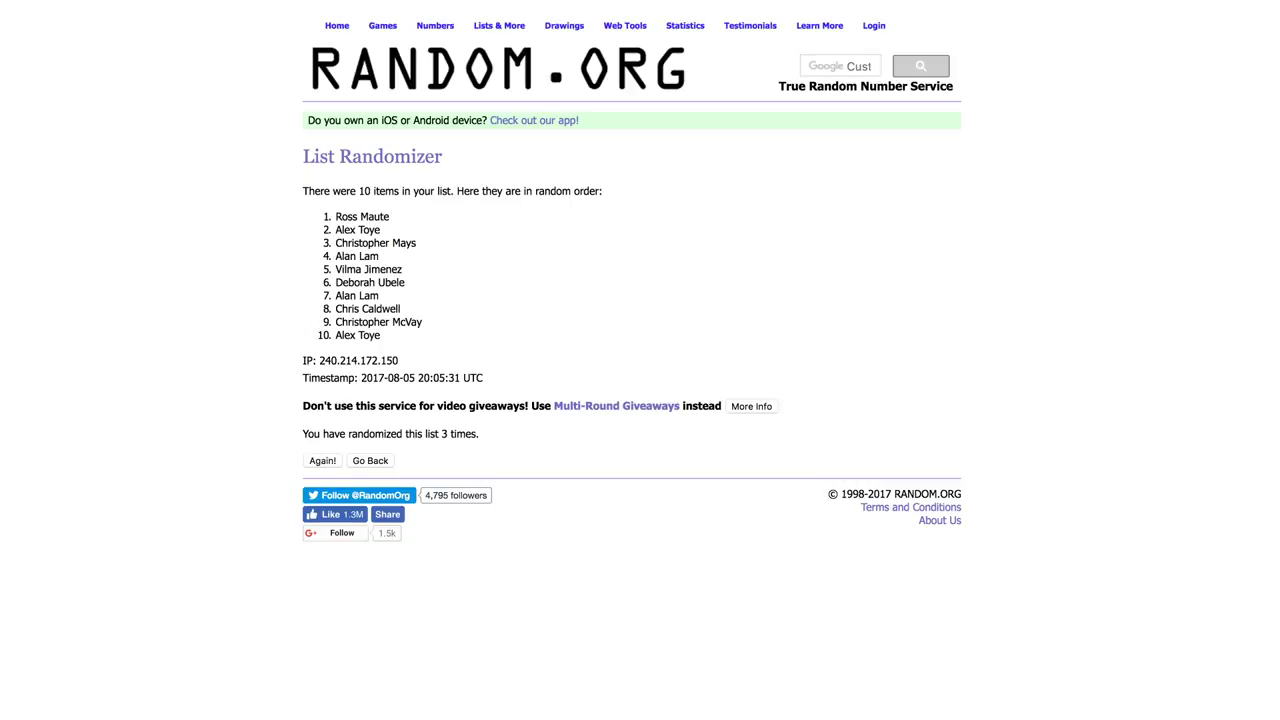
drag(335, 216, 380, 336)
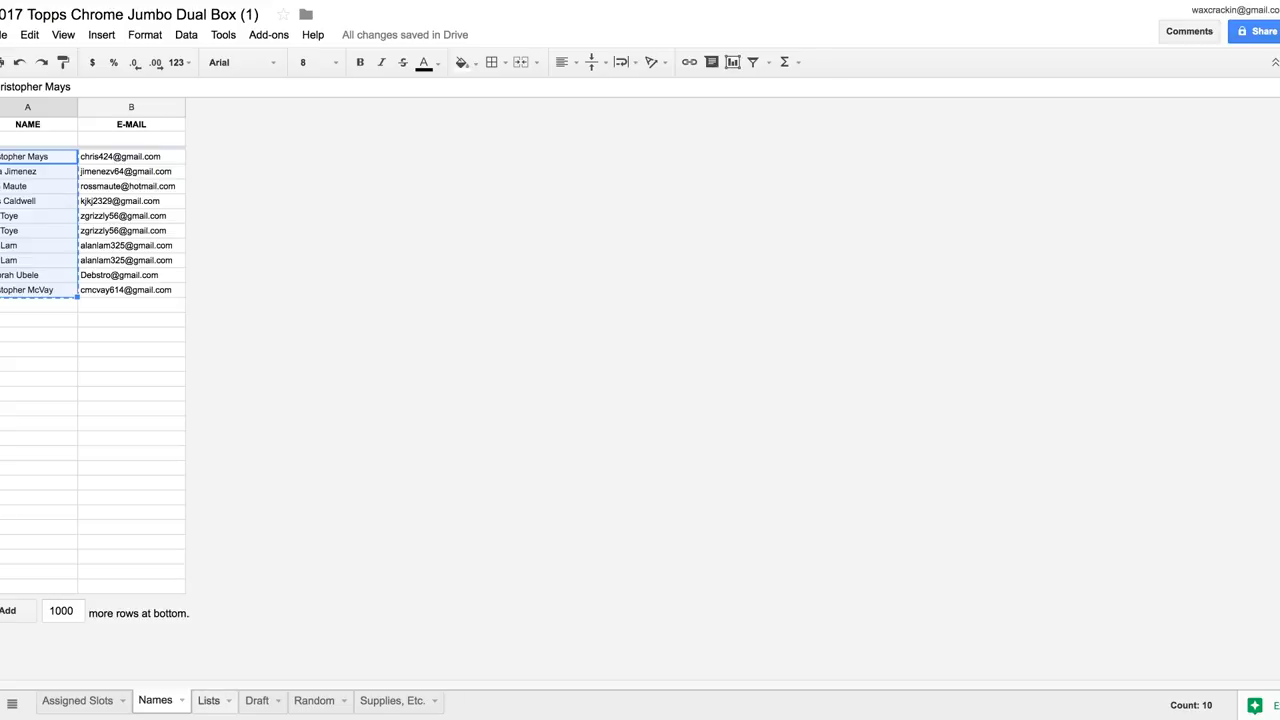
Duplicate the Names sheet to create a Copy of Names sheet
click(208, 700)
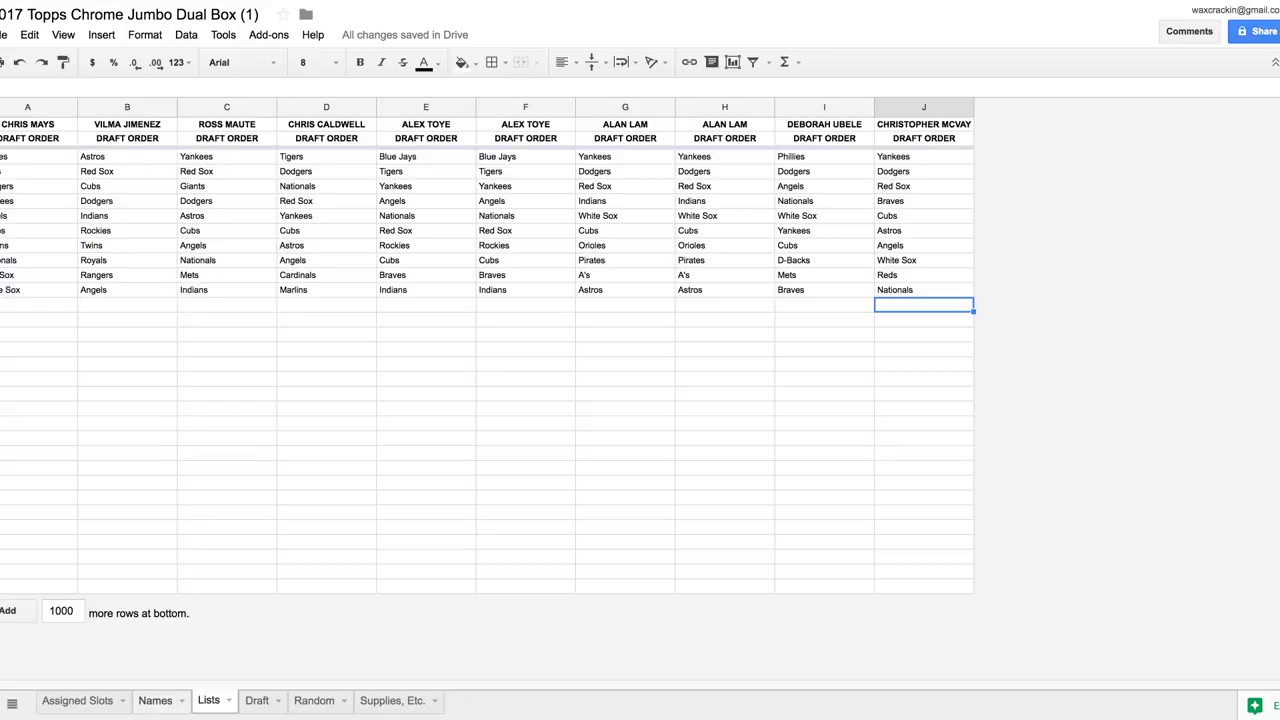
click(155, 700)
right_click(155, 700)
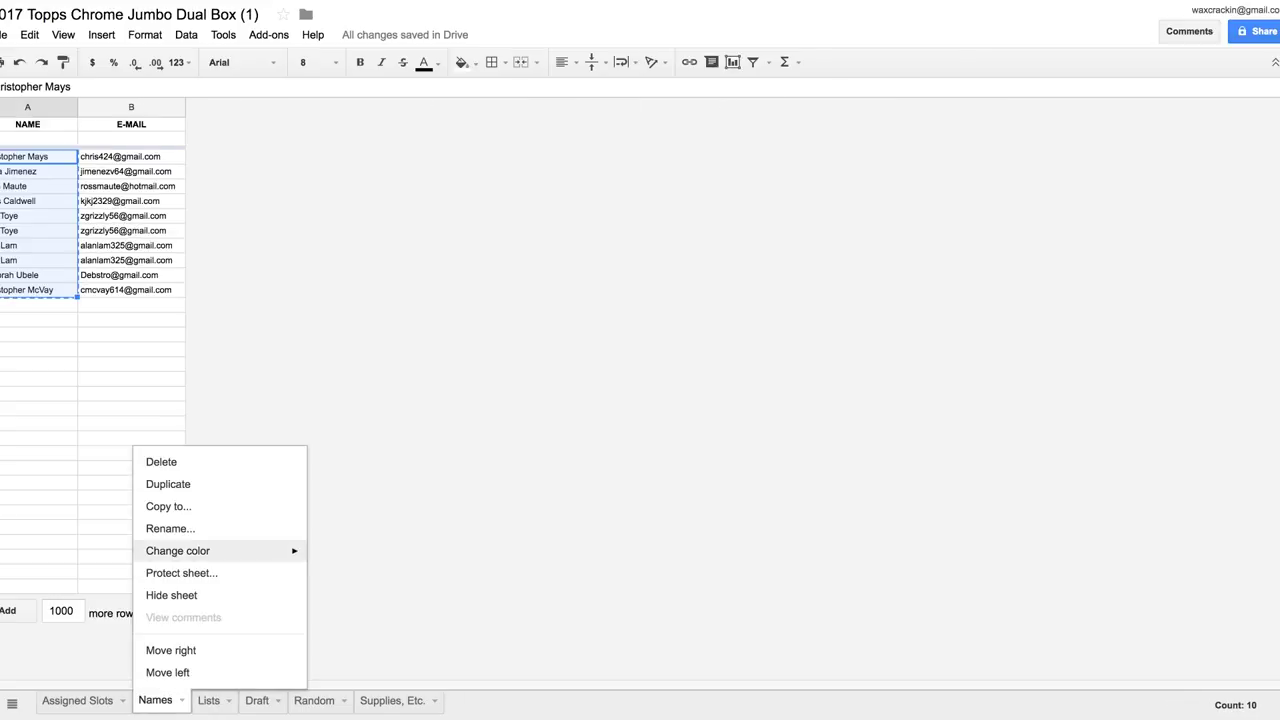
click(168, 484)
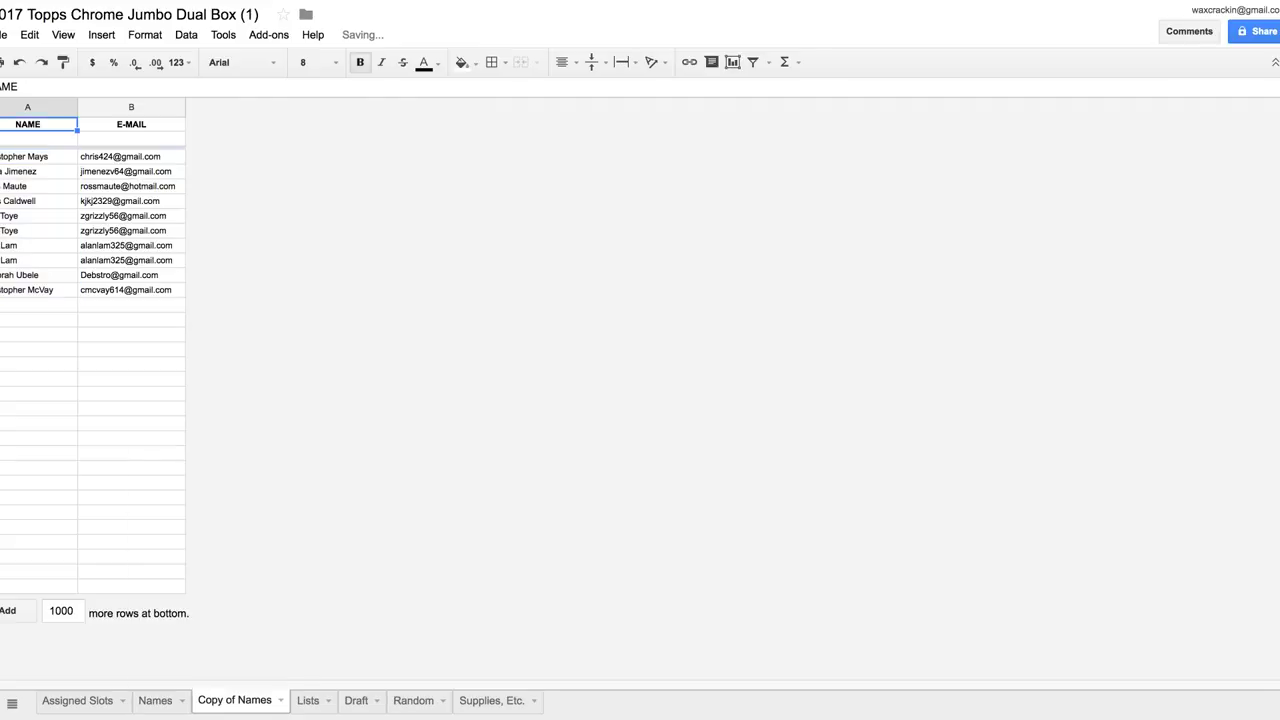
On Copy of Names, clear the e-mails in B3:B12 and paste the shuffled names into A3:A12
drag(130, 156, 130, 289)
key(Delete)
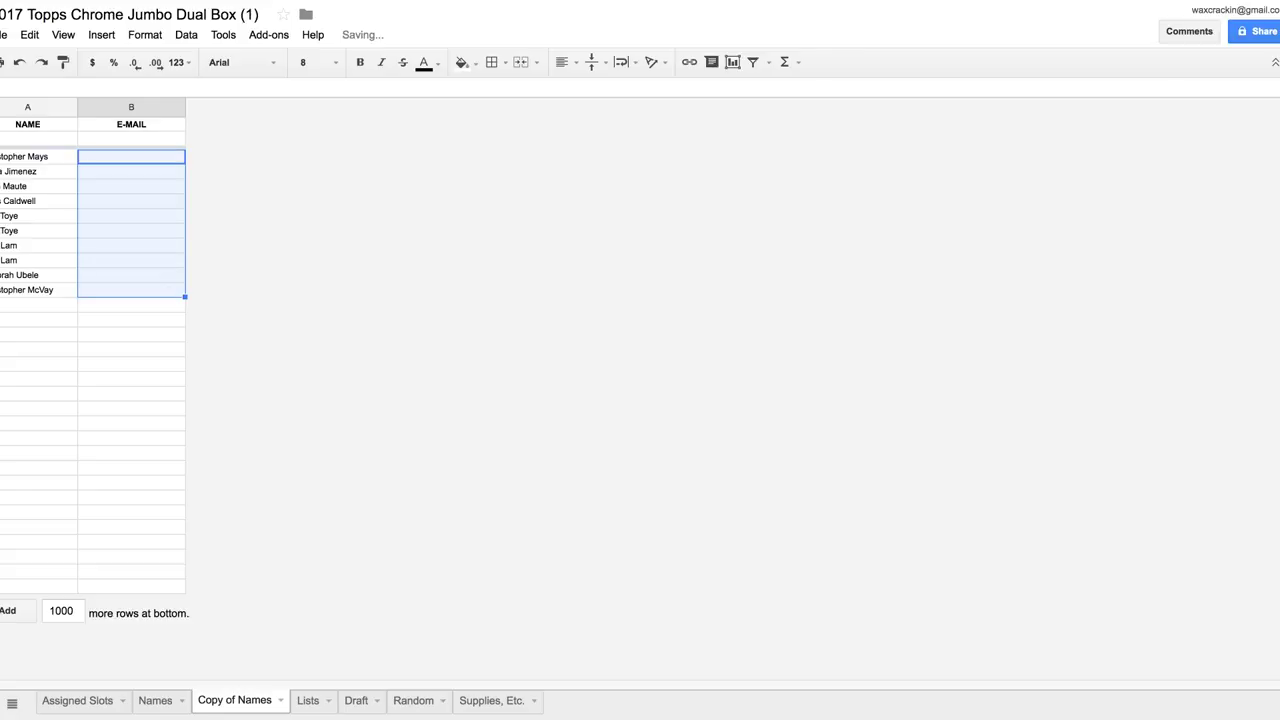
drag(30, 156, 30, 289)
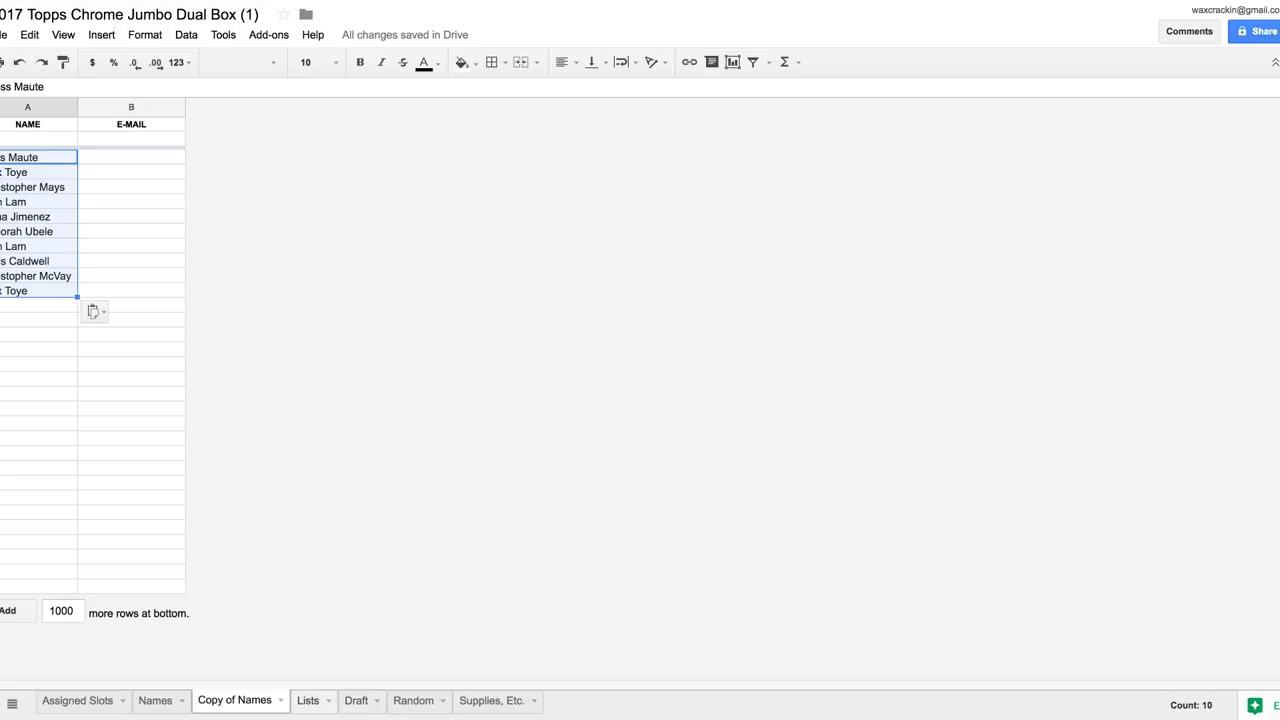
key(ctrl+shift+Page_Down)
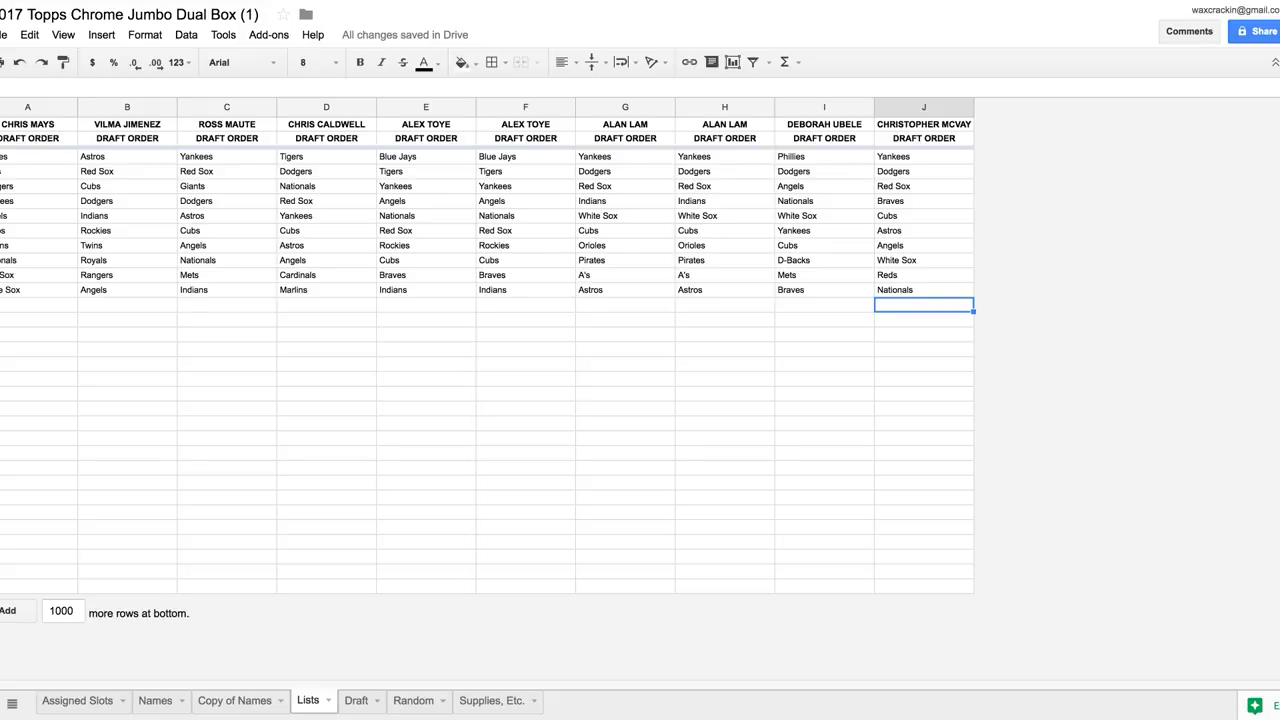
Copy the Lists column C draft-order list into Draft column B
click(226, 107)
key(ctrl+c)
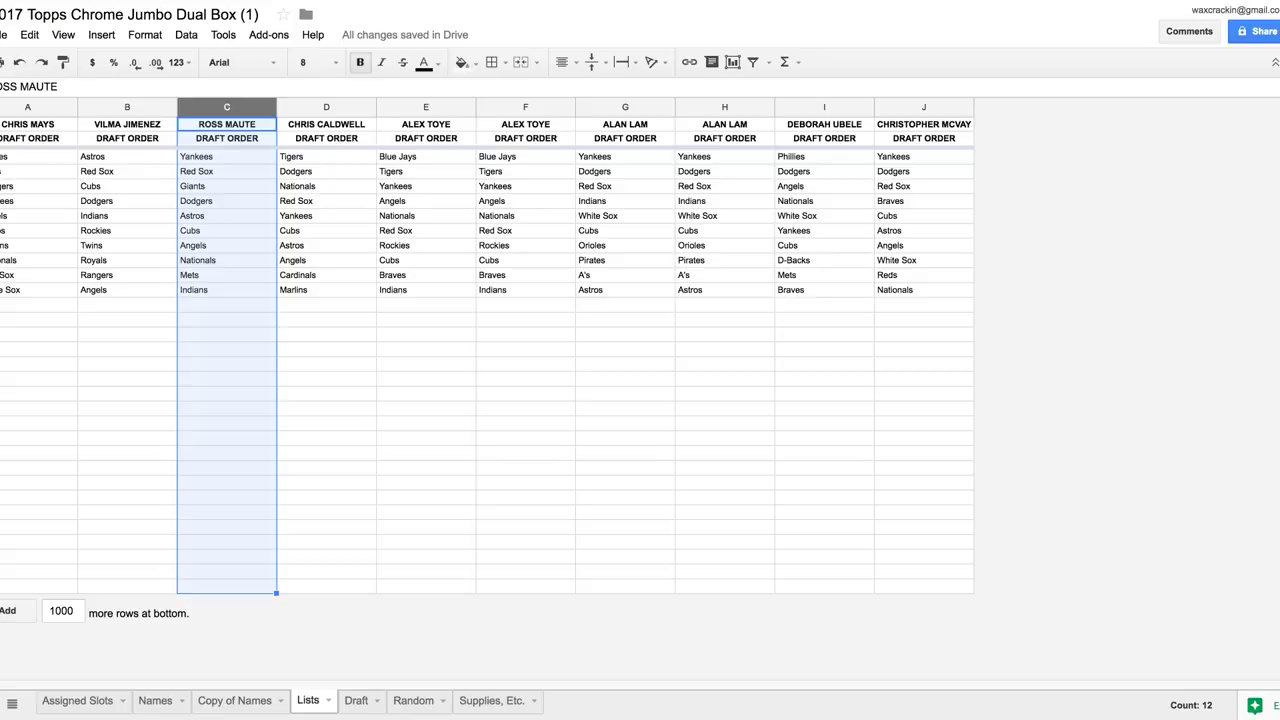
key(ctrl+shift+Page_Down)
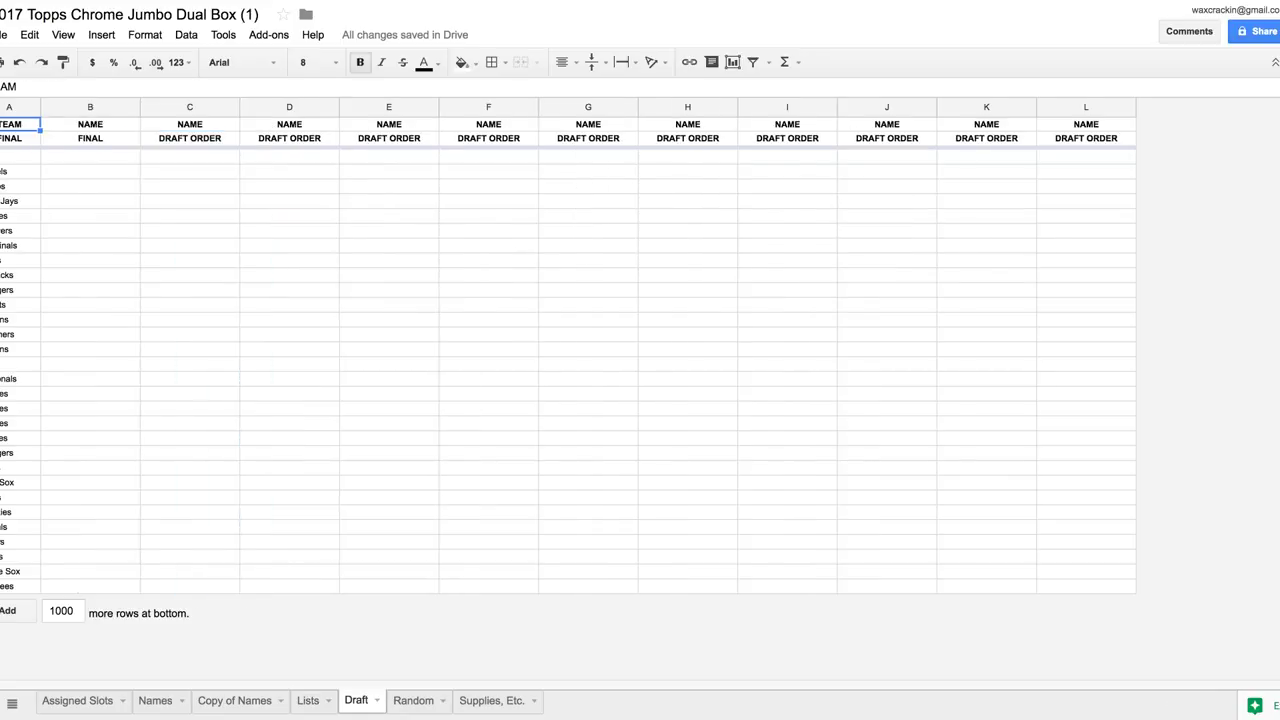
click(90, 107)
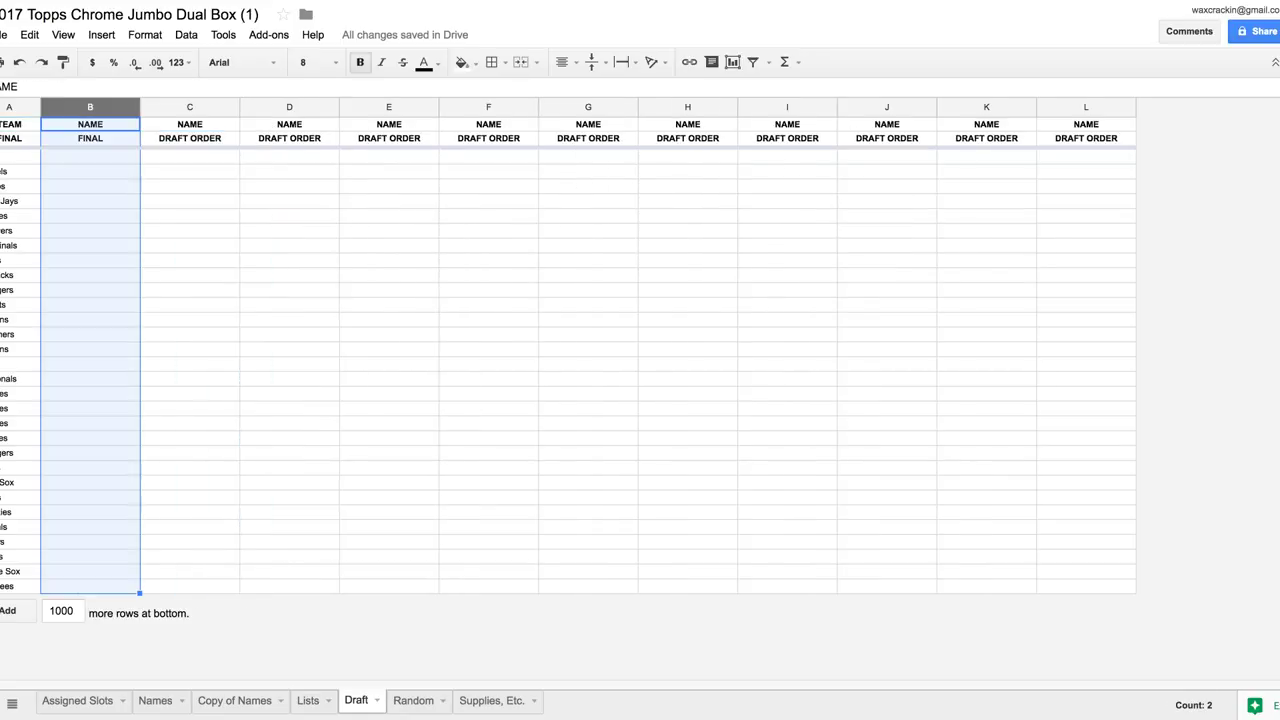
key(ctrl+v)
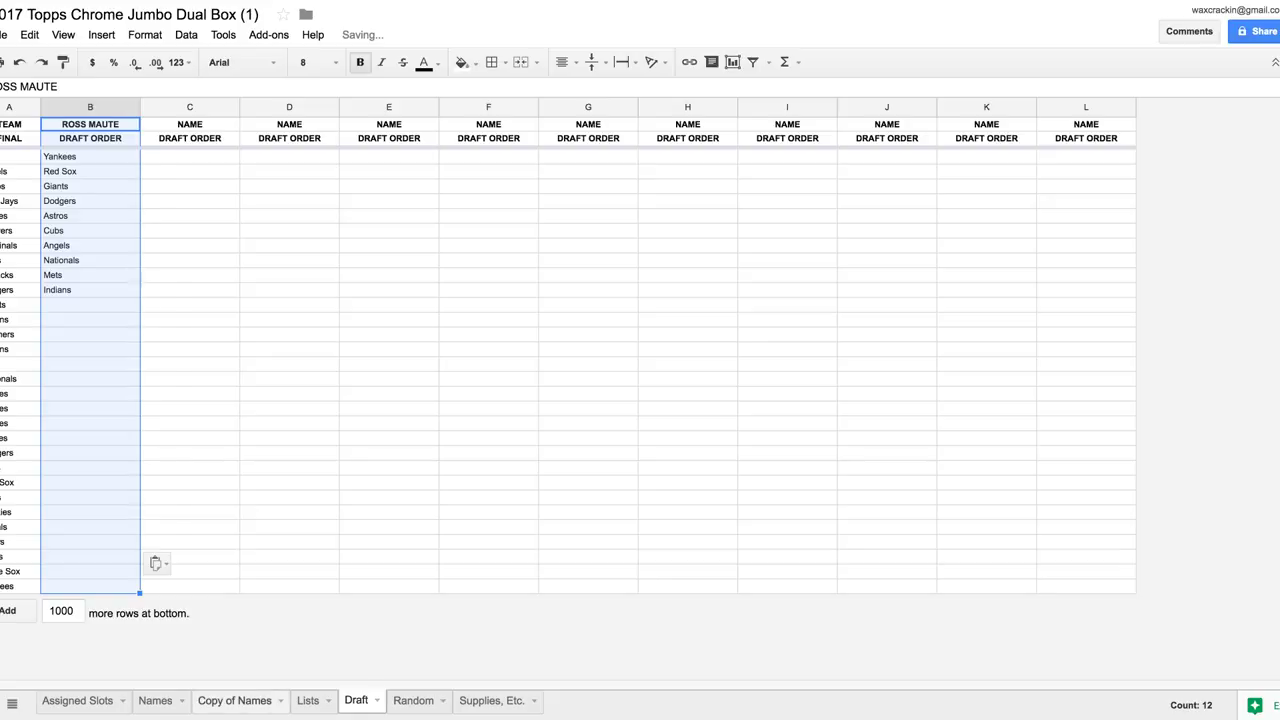
key(ctrl+shift+Page_Up)
key(ctrl+shift+Page_Up)
key(ctrl+shift+Page_Down)
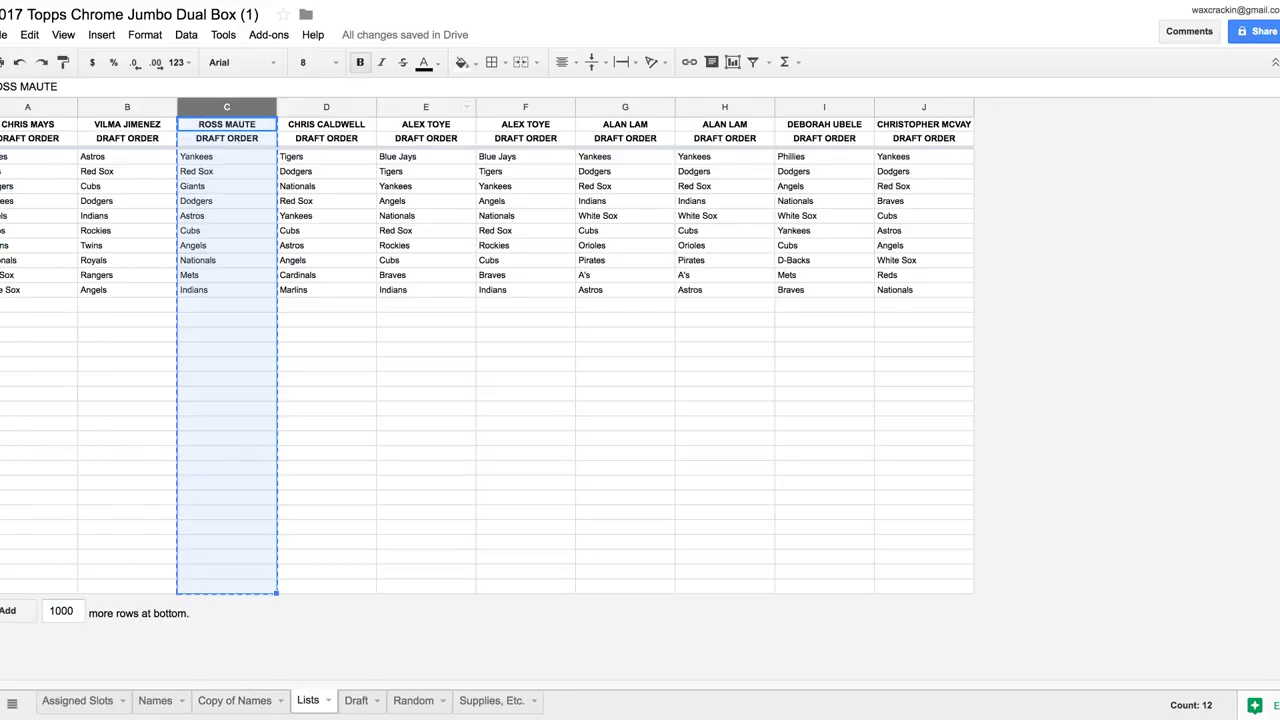
Copy the Lists column E draft-order list into Draft column C
click(426, 107)
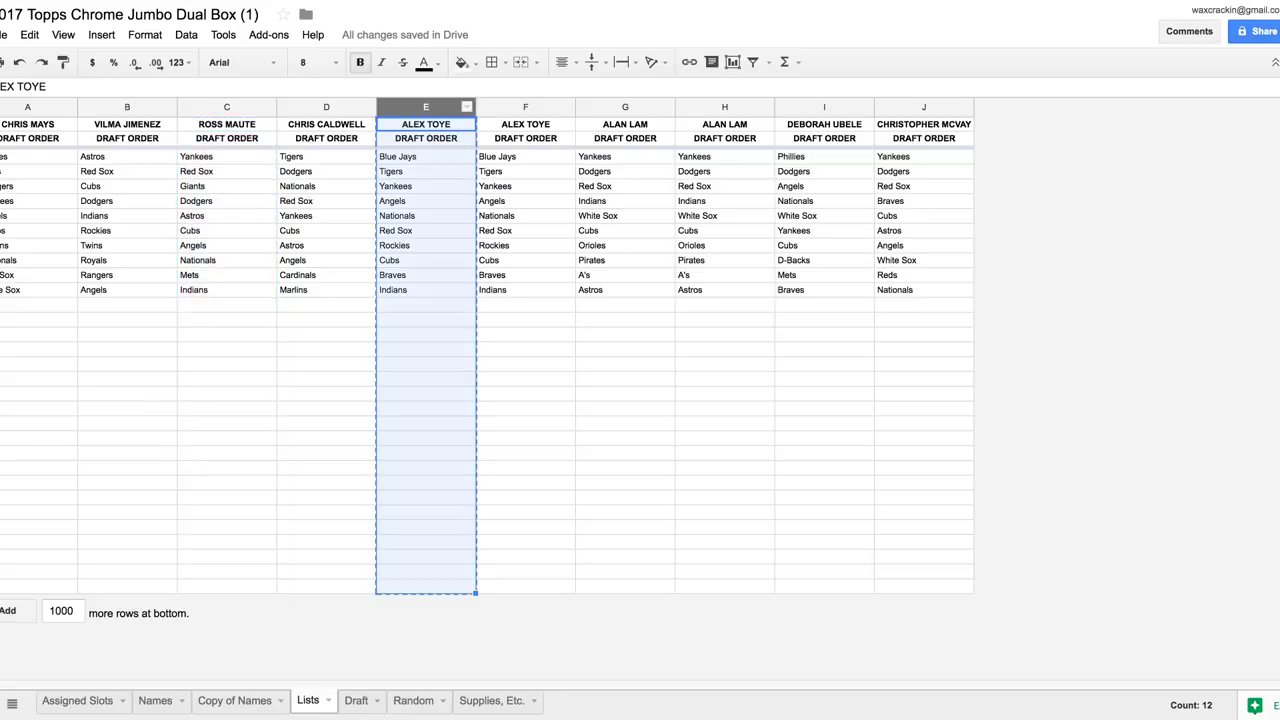
key(ctrl+shift+Page_Down)
click(190, 107)
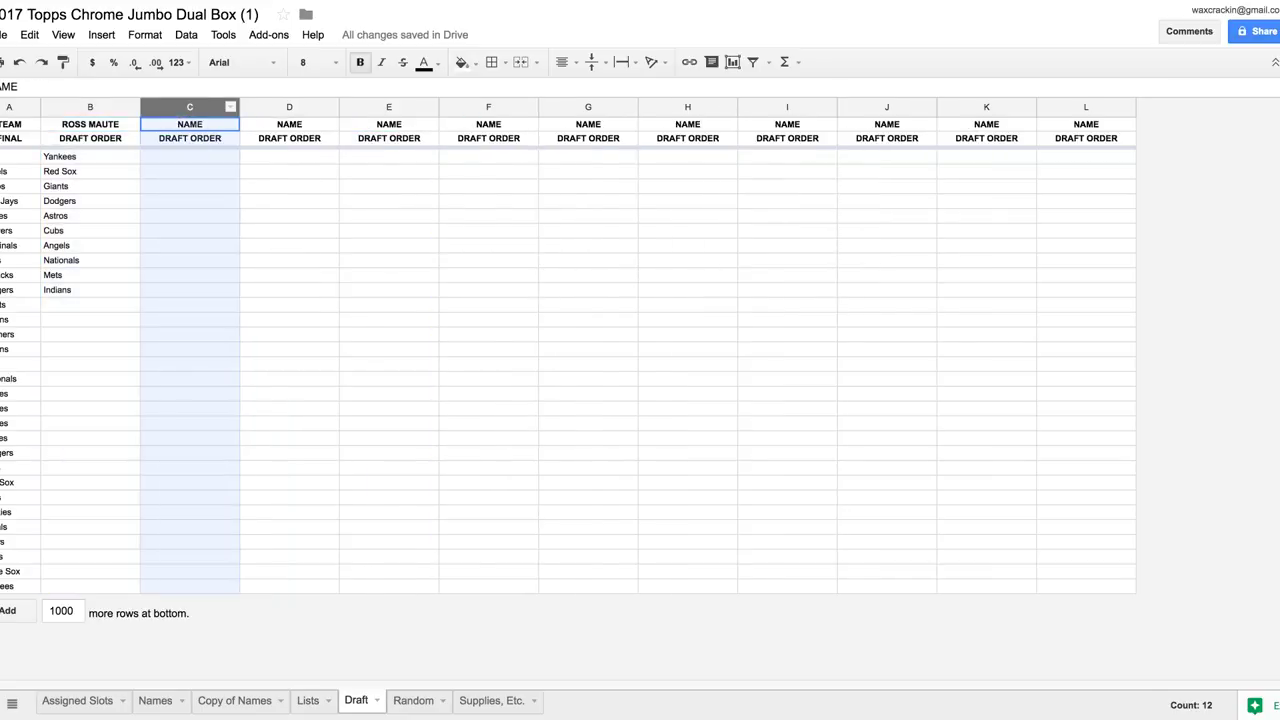
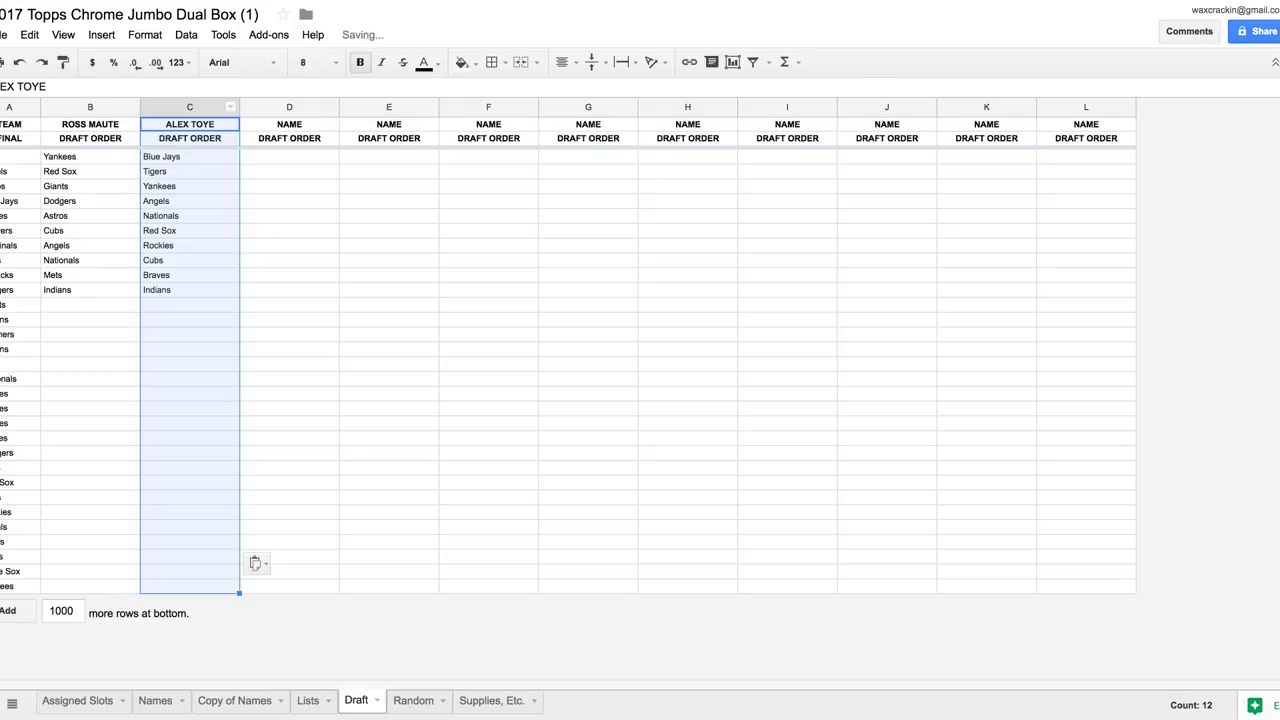
key(ctrl+shift+Page_Up)
key(ctrl+shift+Page_Up)
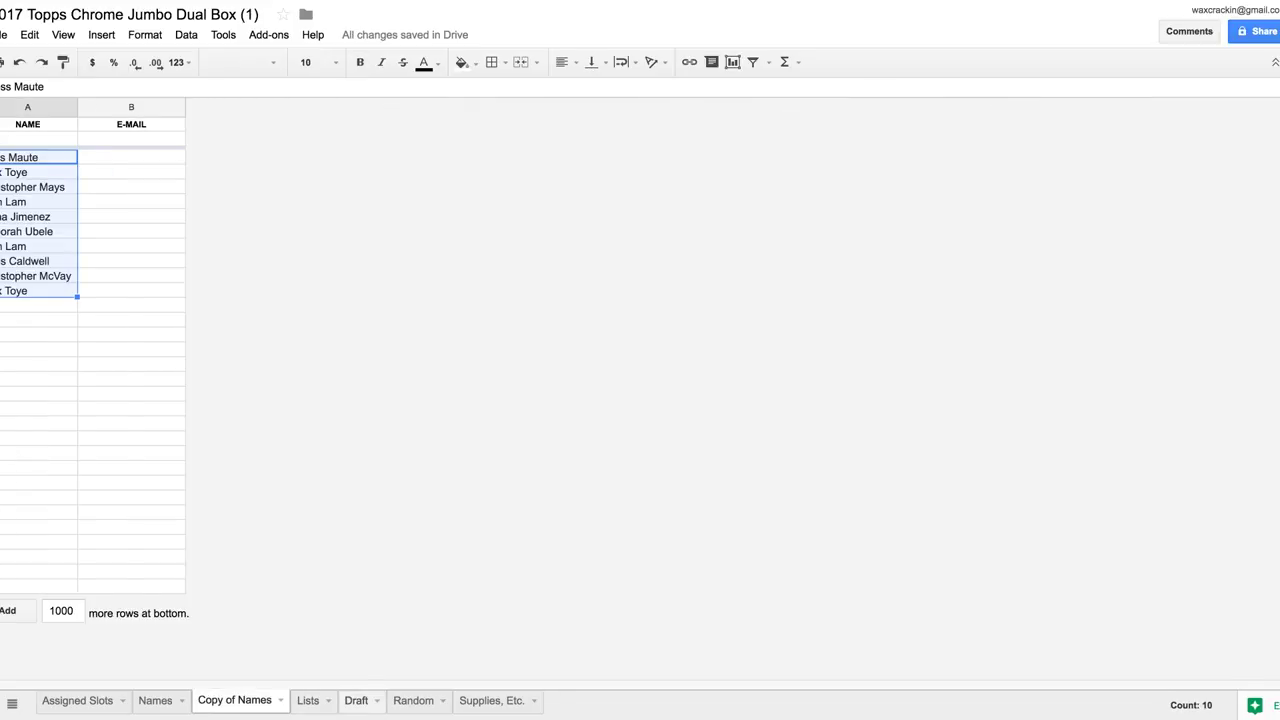
key(ctrl+shift+Page_Down)
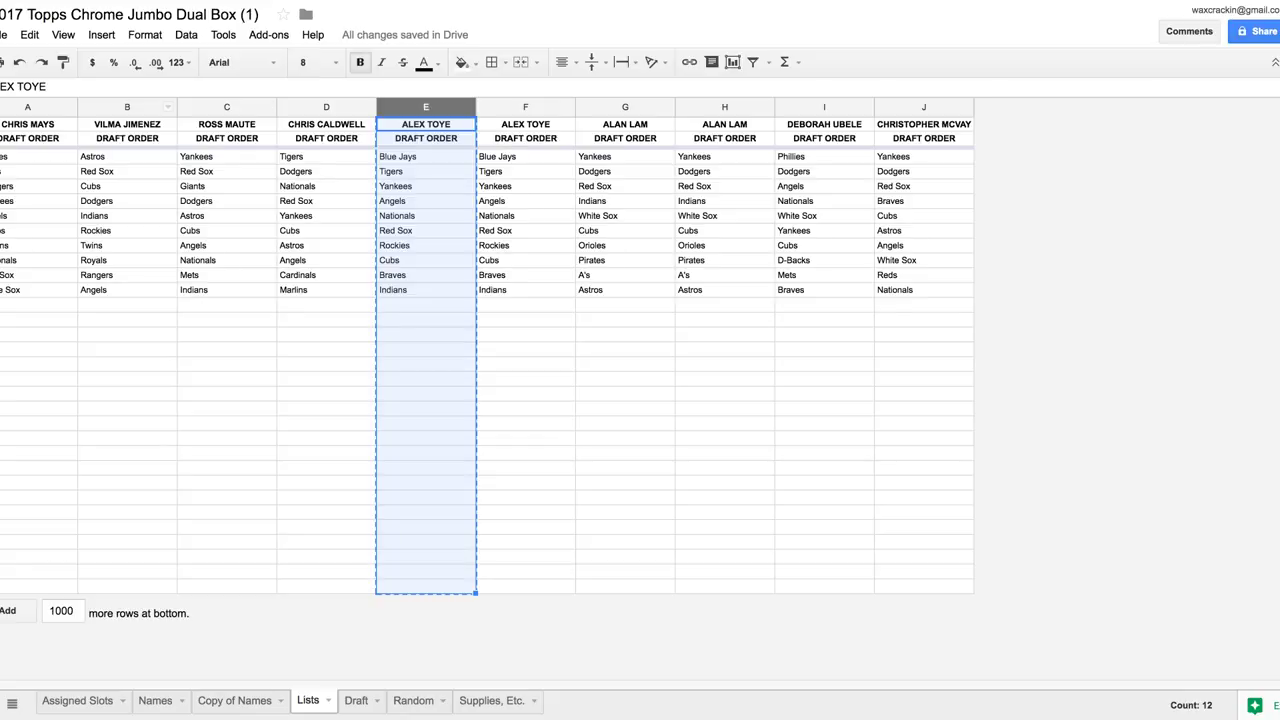
Clear the already-transferred columns C and E on the Lists sheet
click(226, 107)
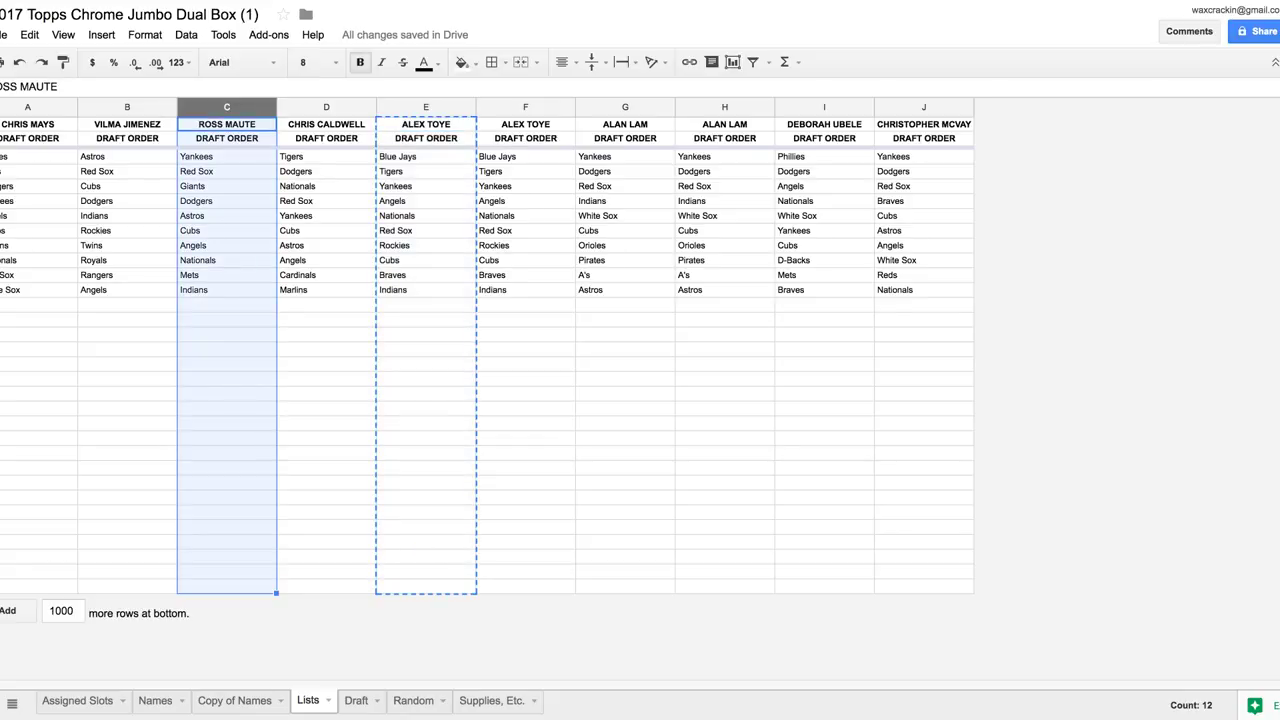
key(Delete)
click(425, 107)
key(Delete)
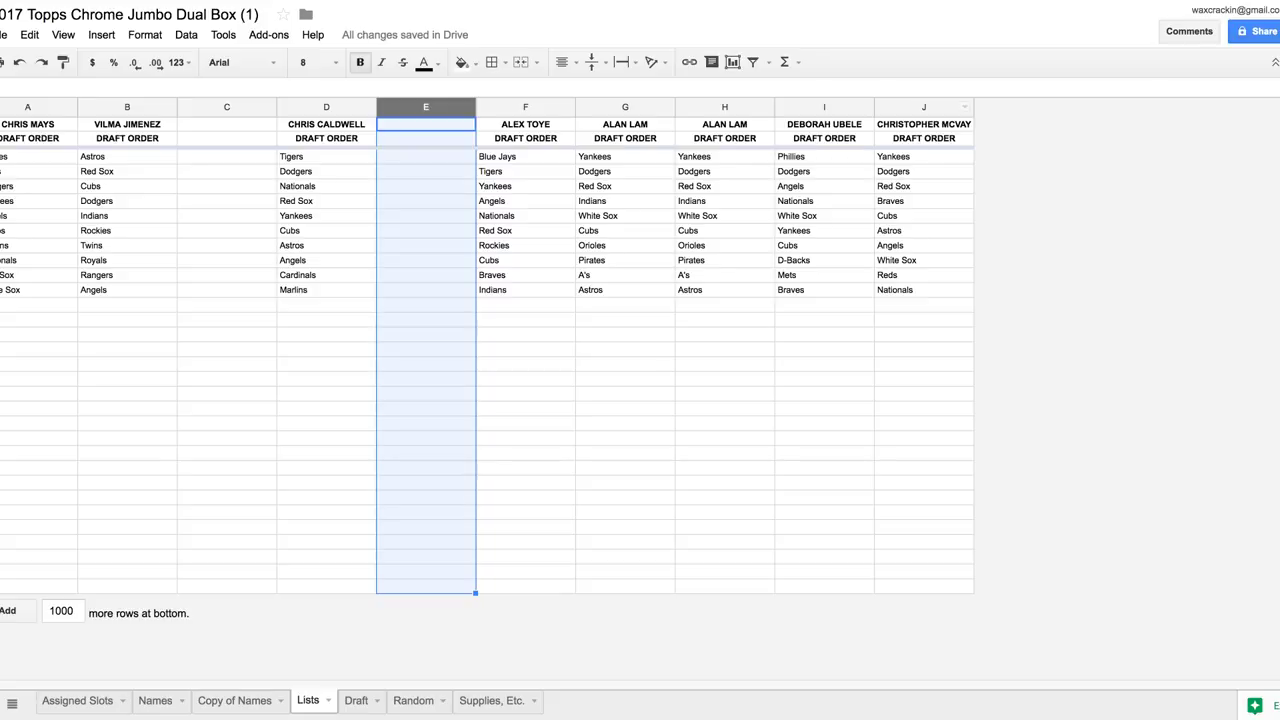
key(ctrl+shift+Page_Up)
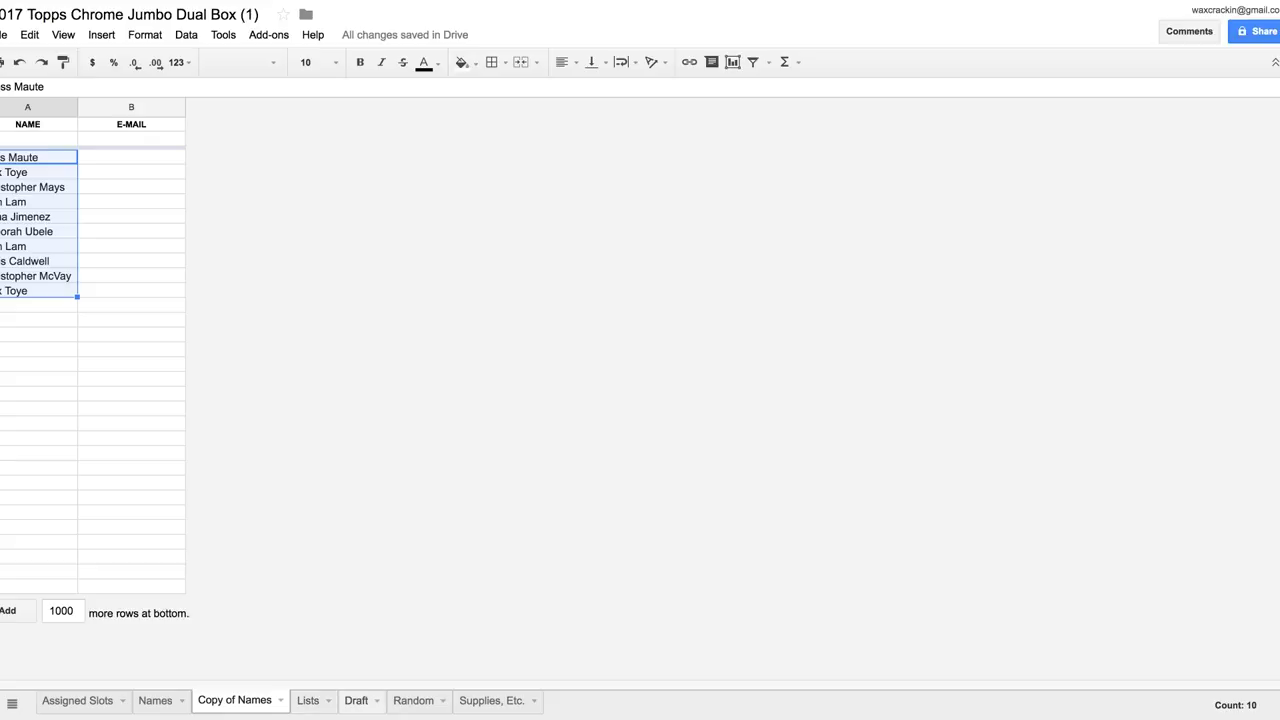
key(ctrl+shift+Page_Down)
key(ctrl+shift+Page_Down)
key(ctrl+shift+Page_Up)
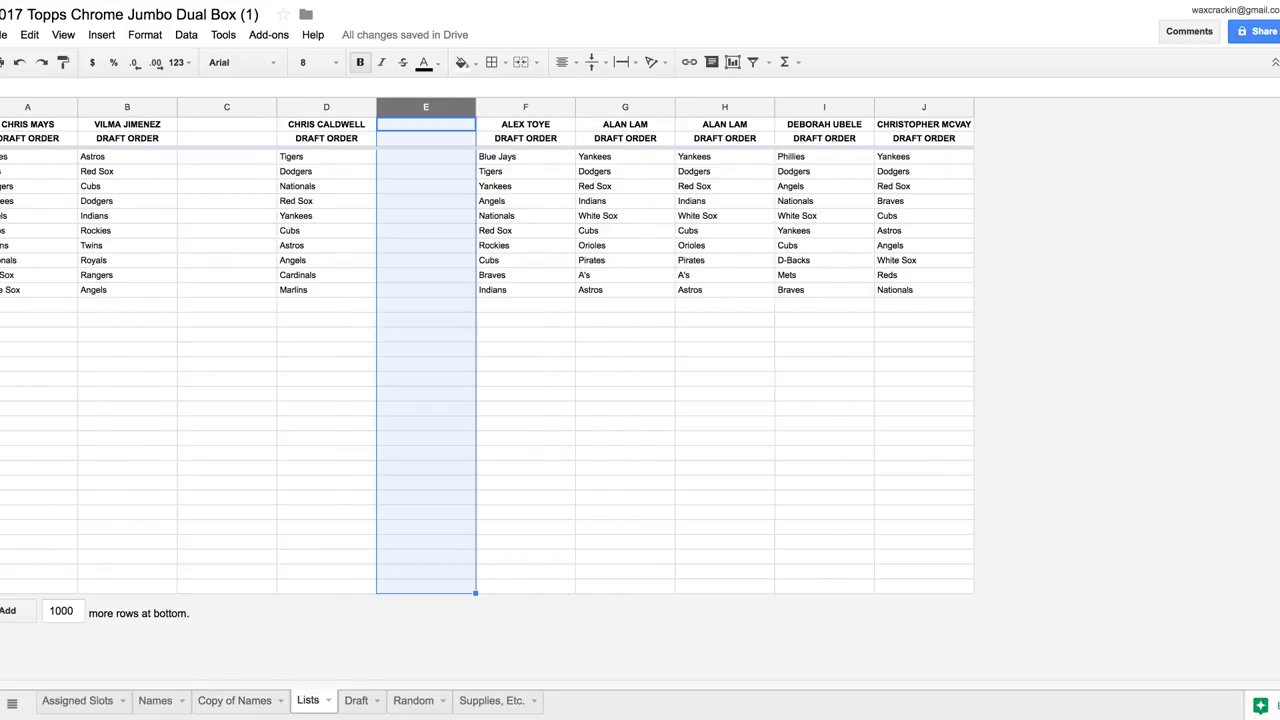
click(27, 107)
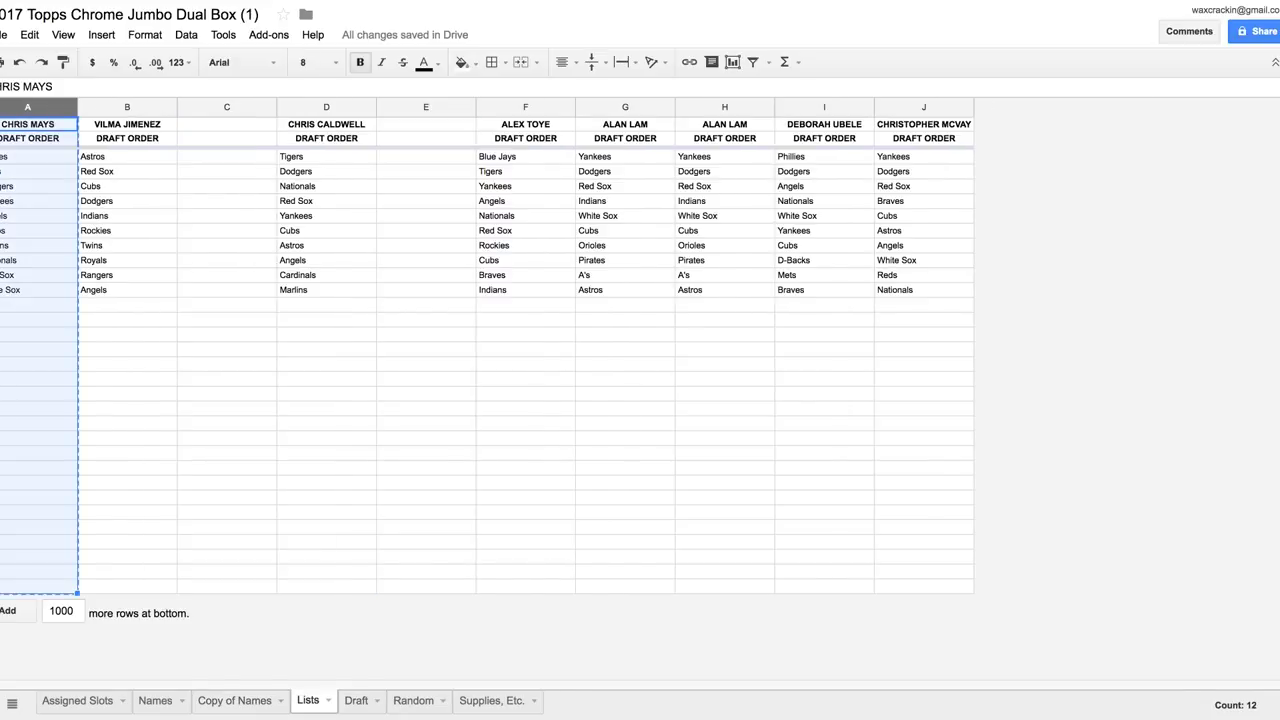
Clear Lists column A and paste its draft list into Draft column D
key(Delete)
key(ctrl+shift+Page_Down)
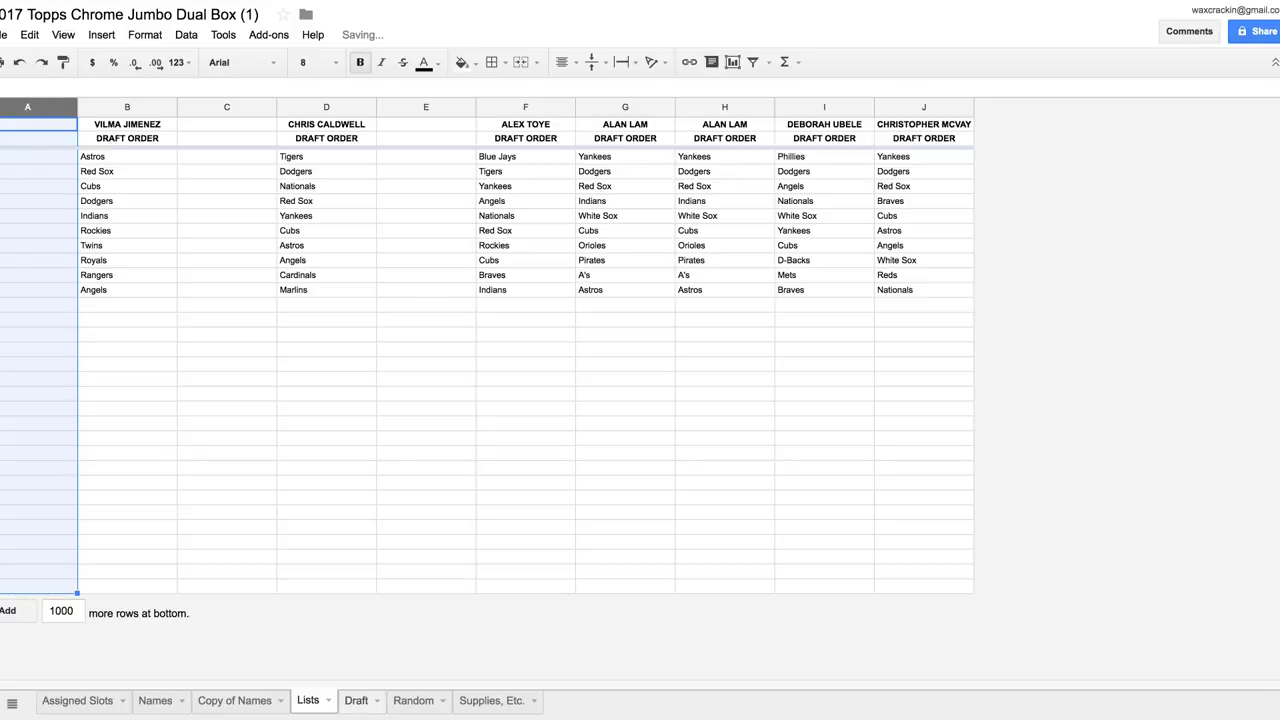
click(289, 107)
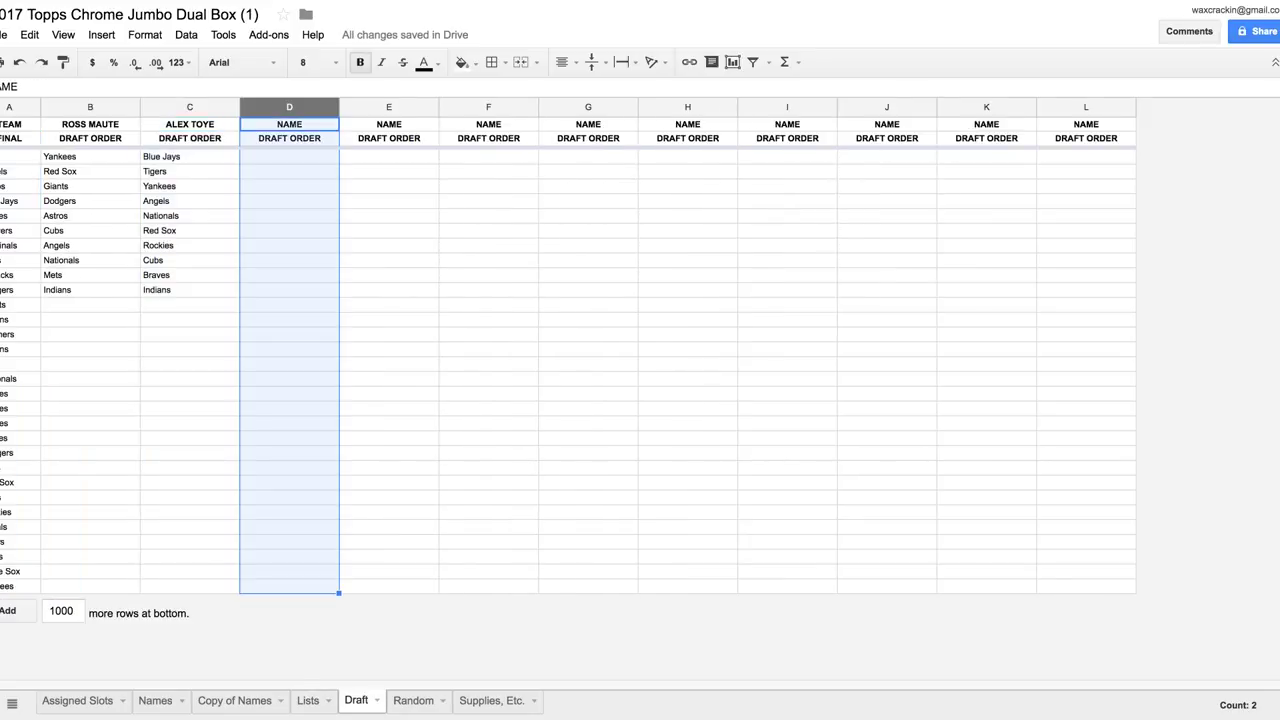
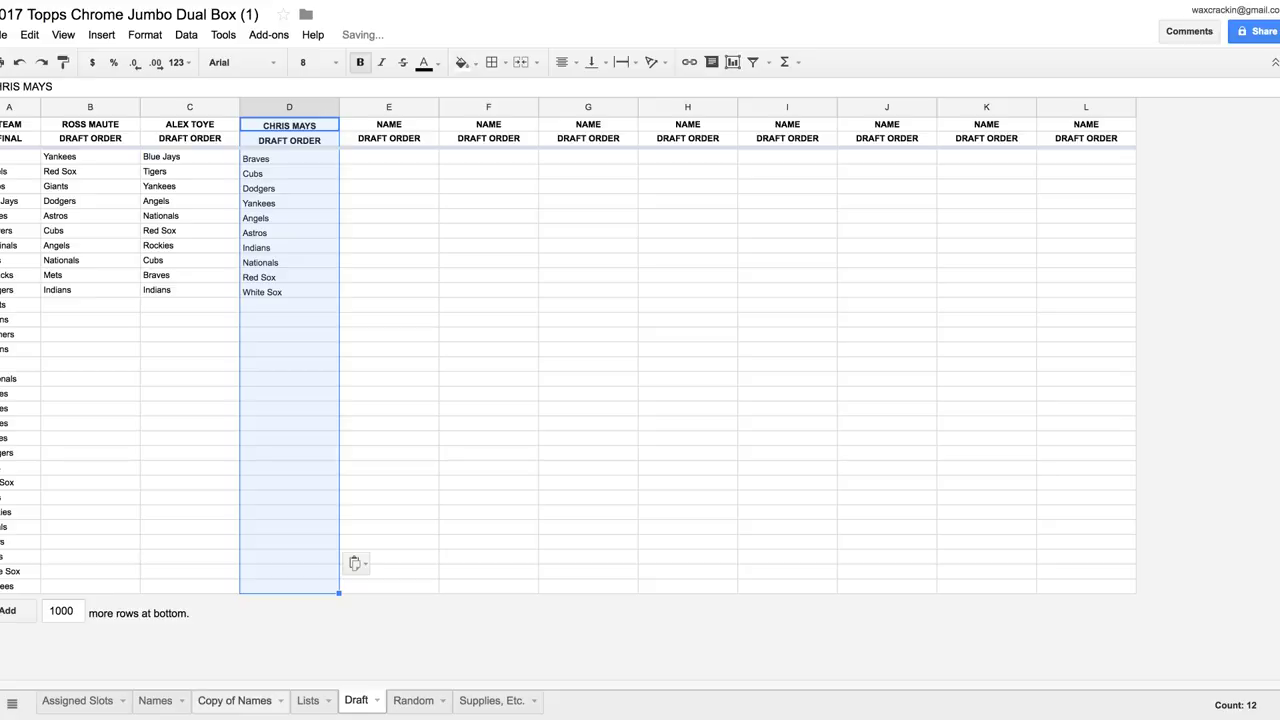
click(234, 700)
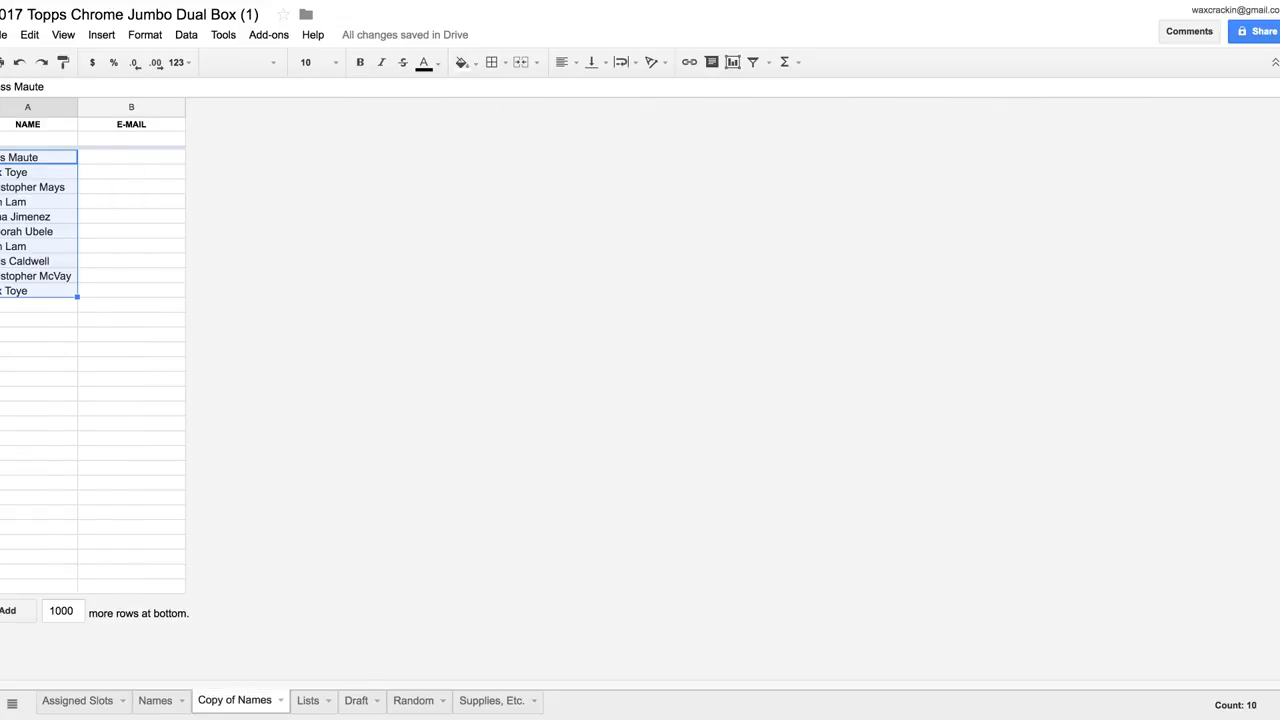
Move the Lists column G draft list into Draft column E
click(307, 700)
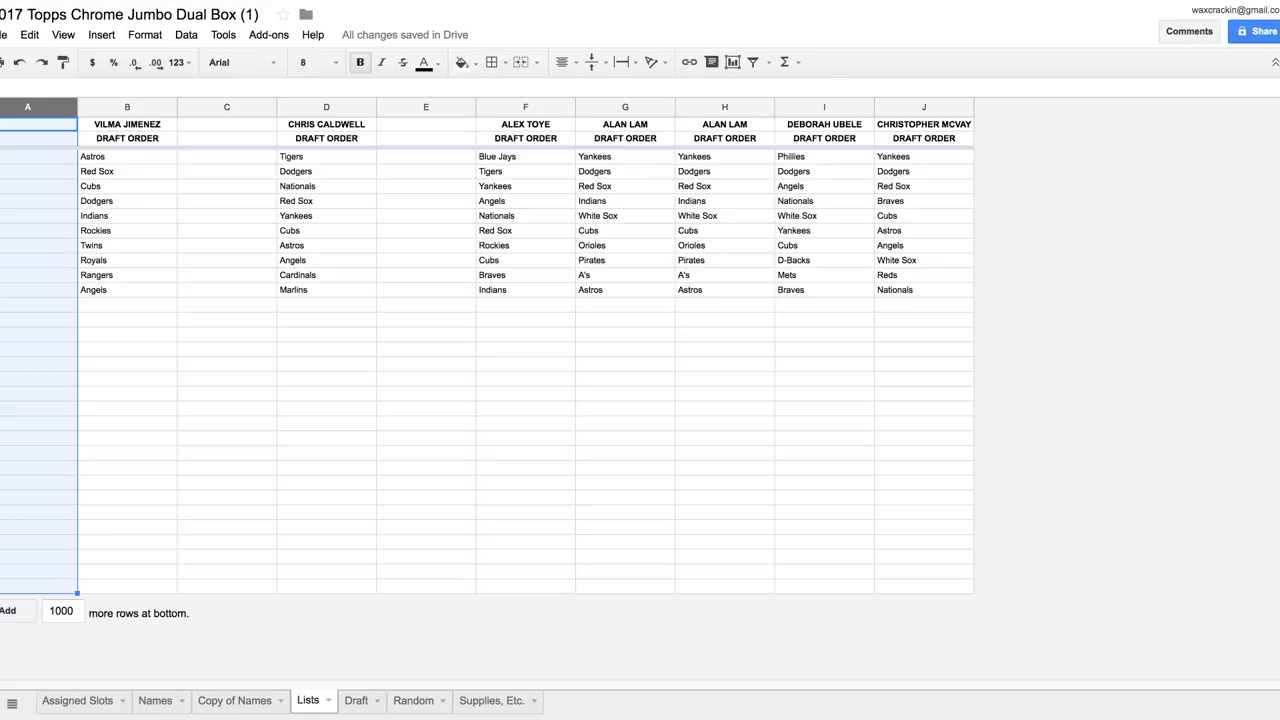
click(625, 107)
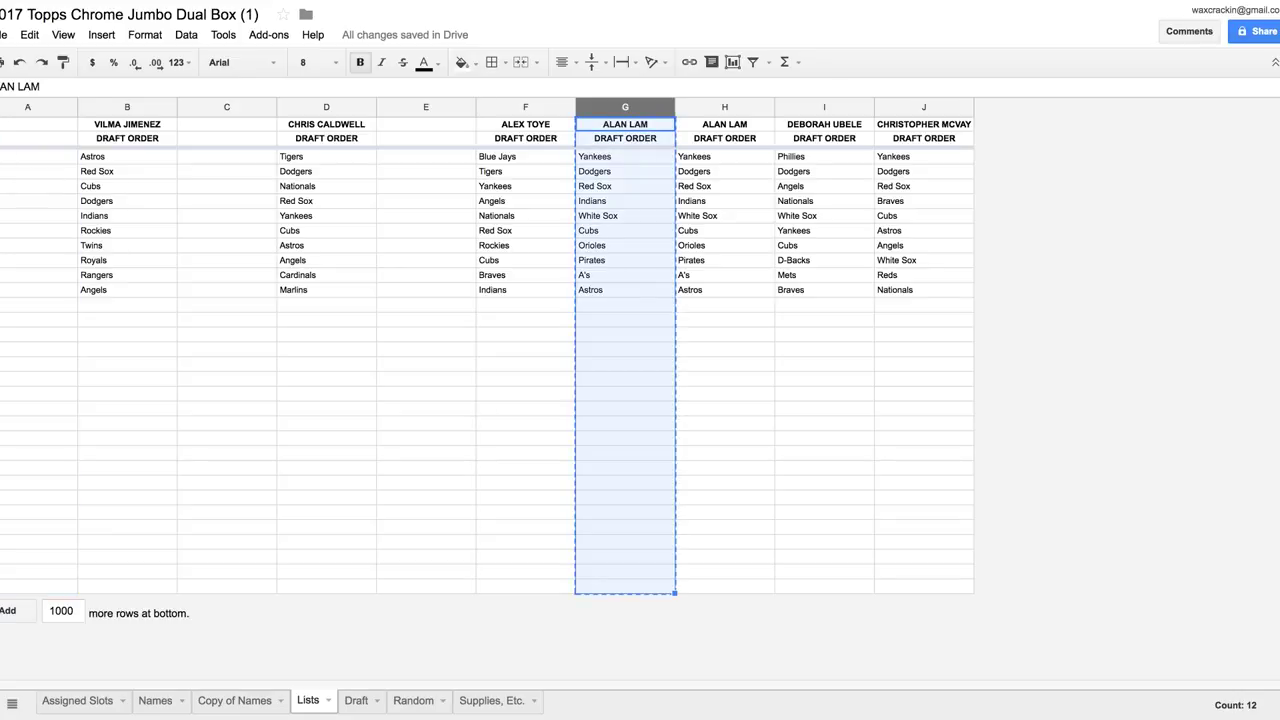
key(Delete)
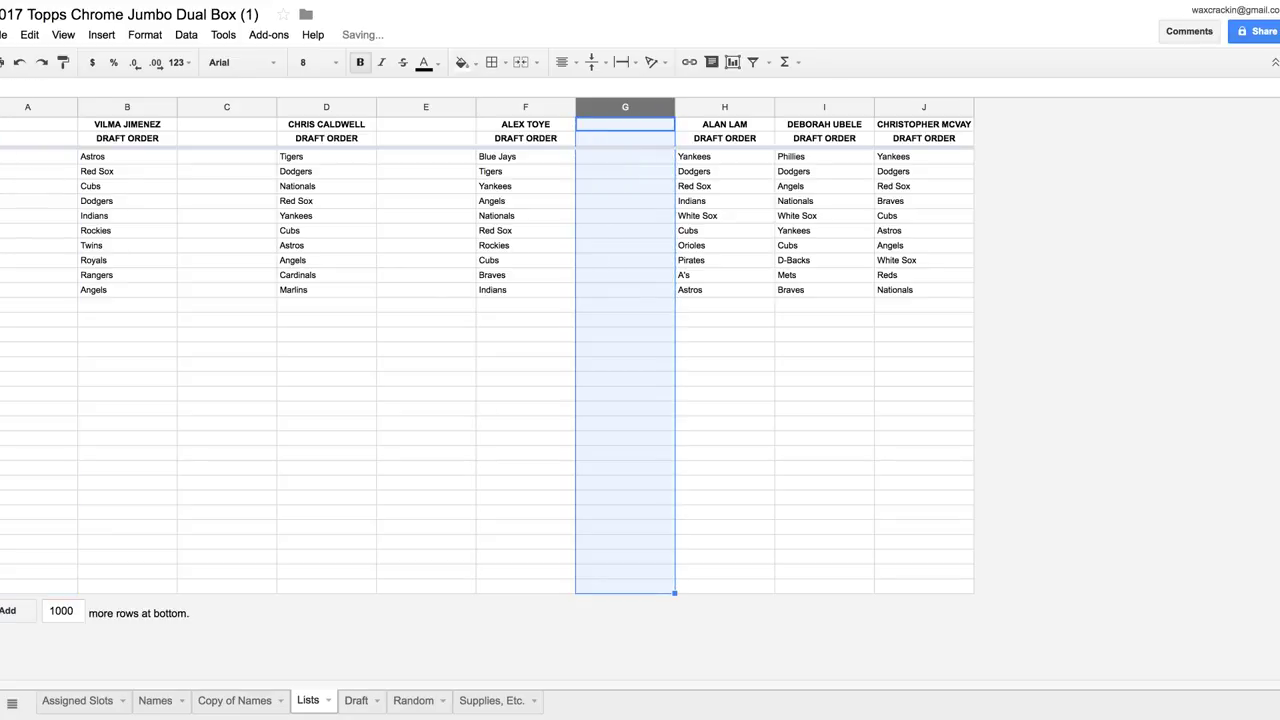
click(356, 700)
click(389, 107)
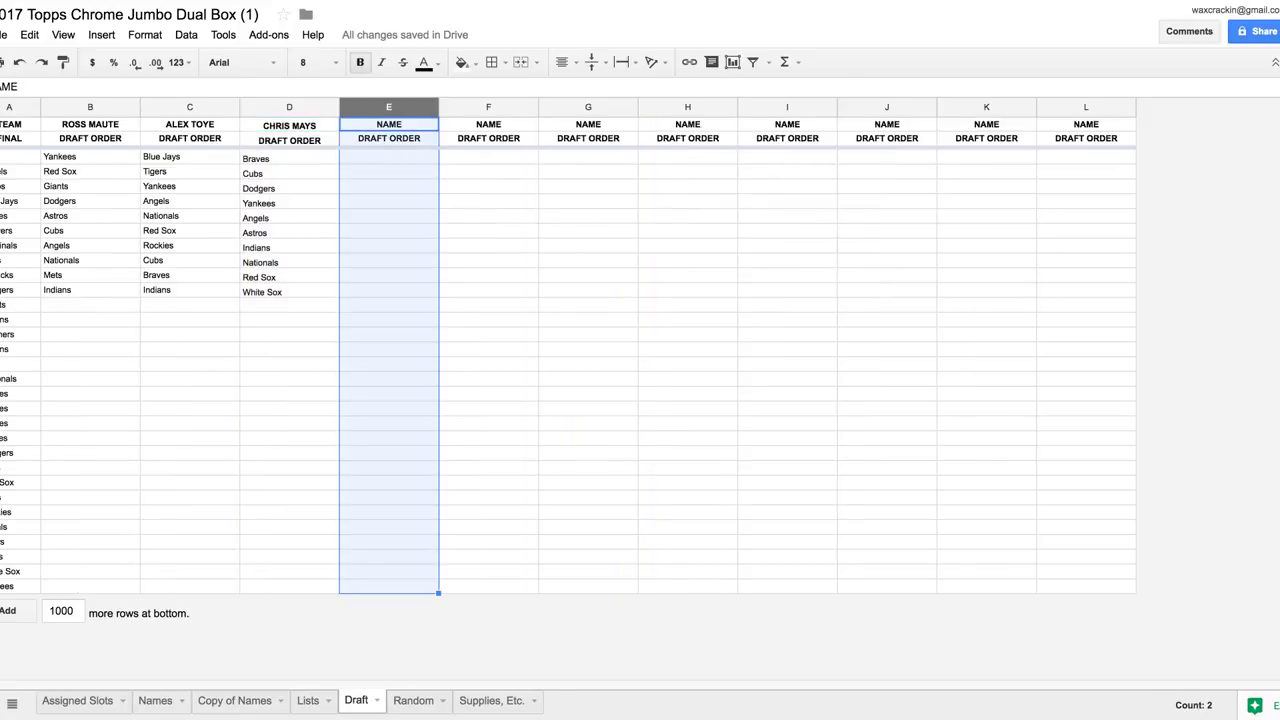
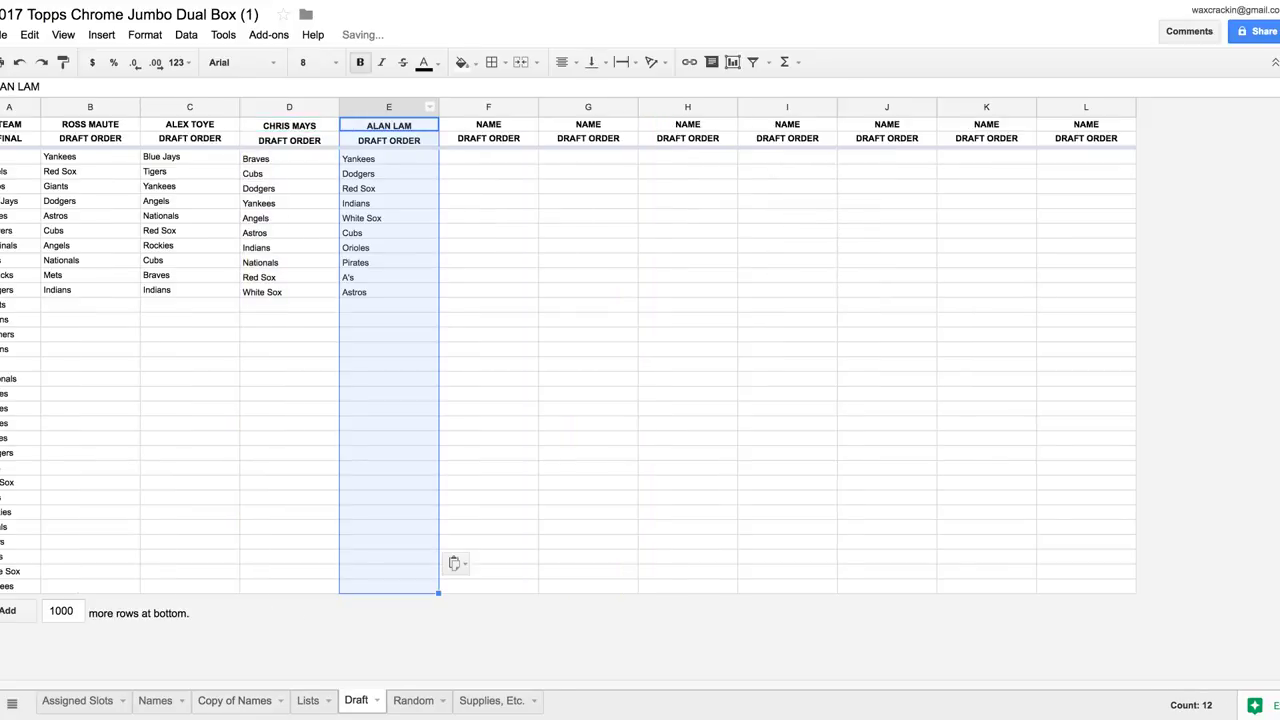
Move the Lists column B draft list into Draft column F
click(234, 700)
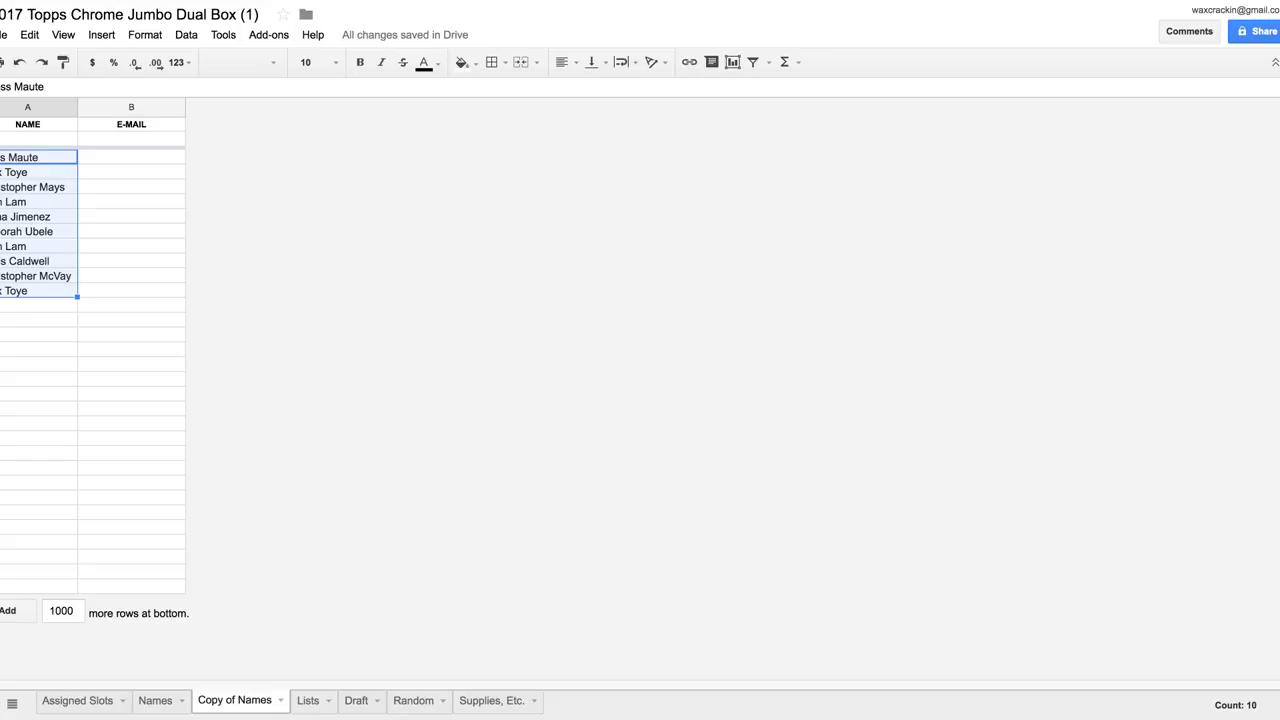
click(308, 700)
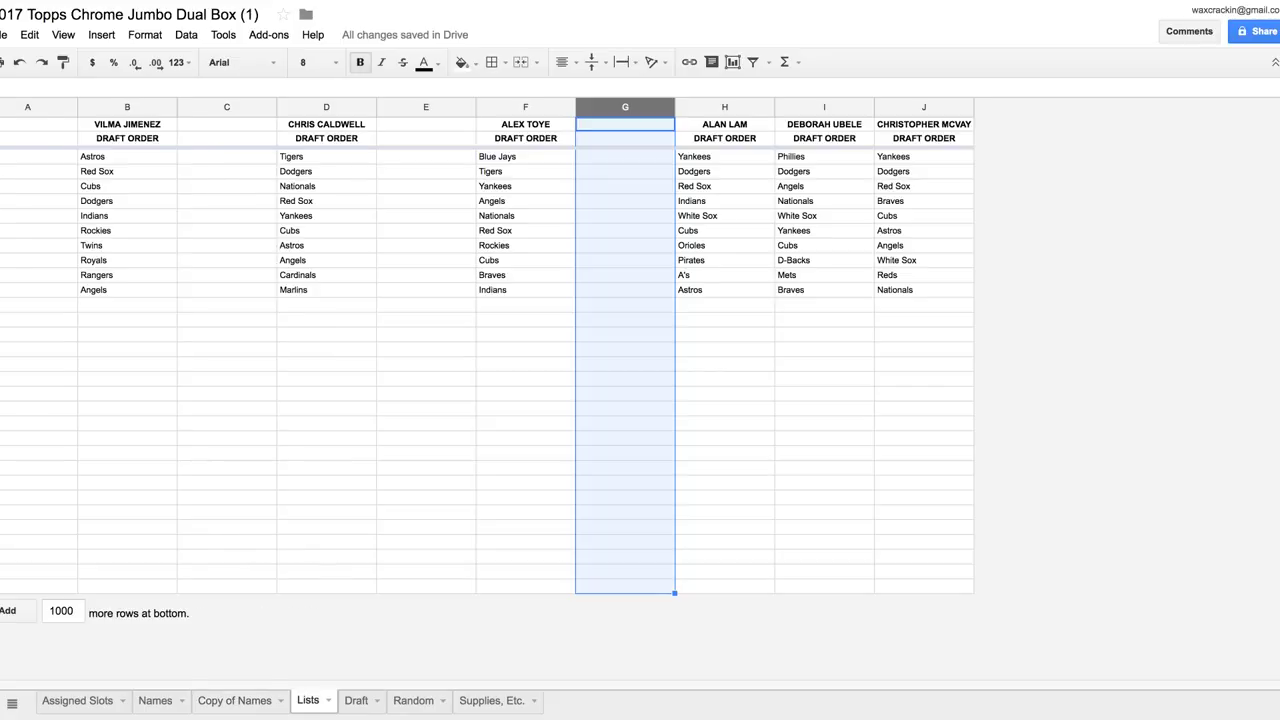
click(127, 107)
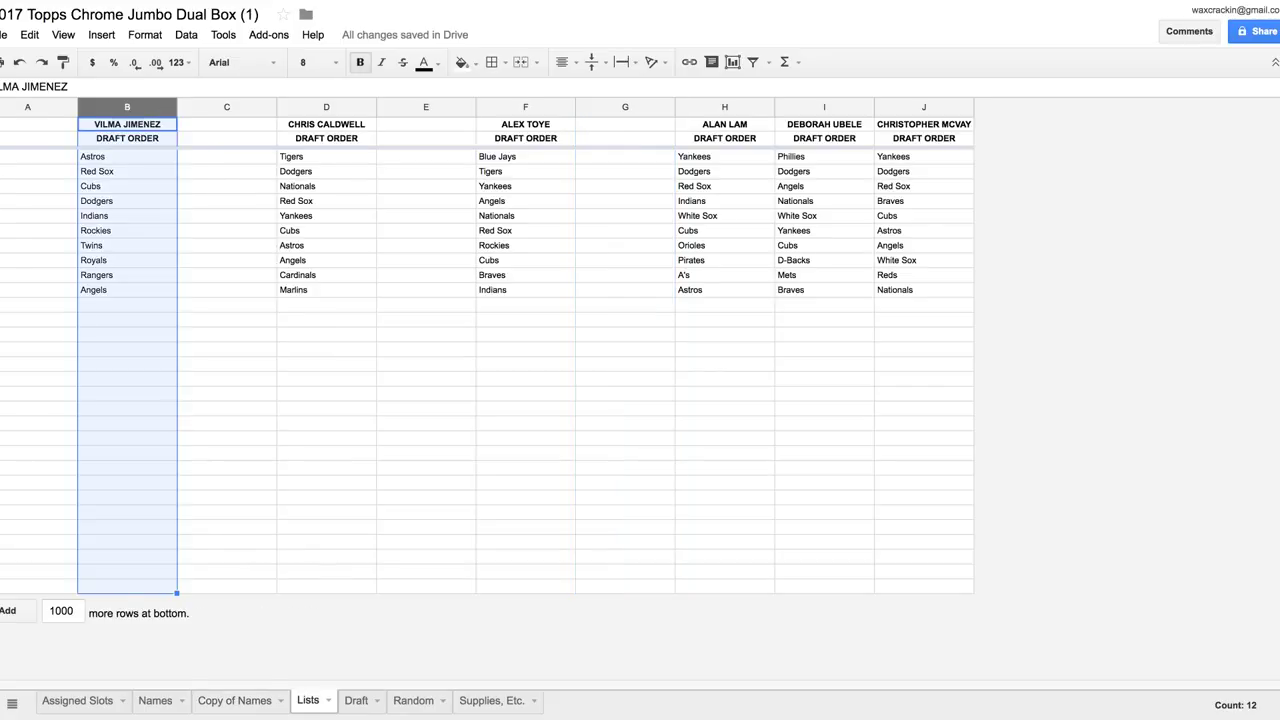
key(Delete)
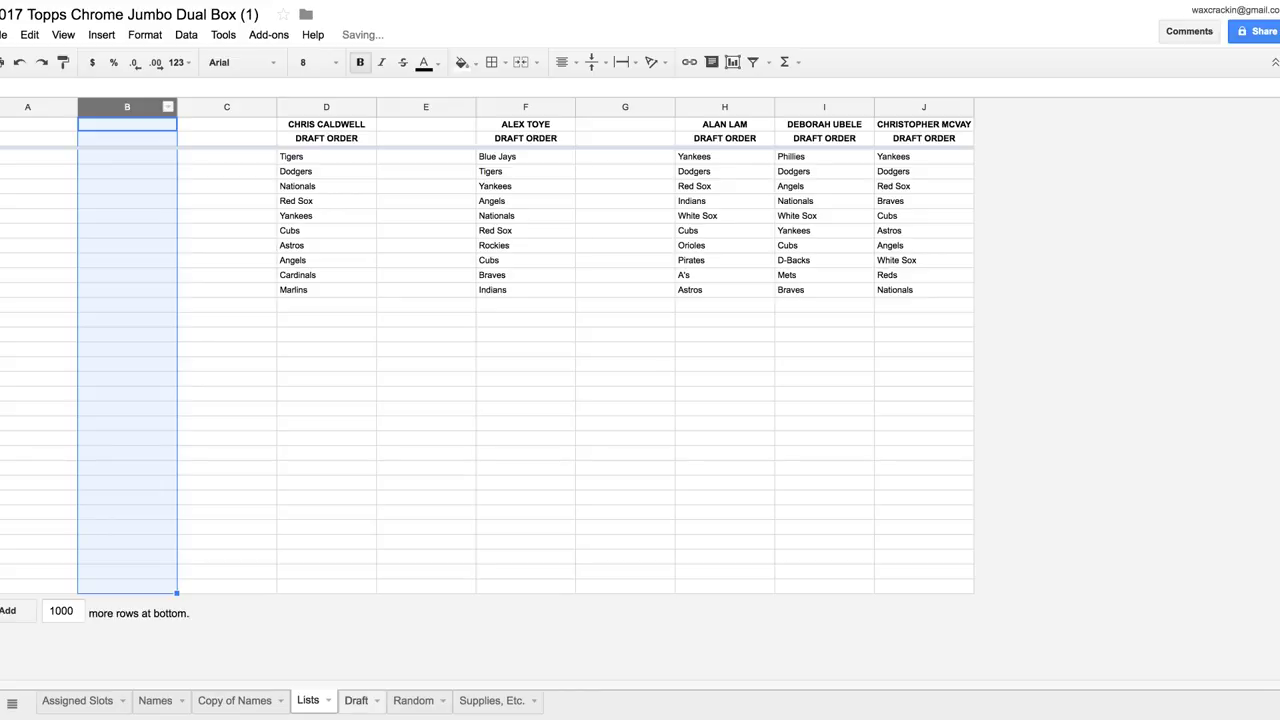
key(ctrl+shift+Page_Down)
click(488, 107)
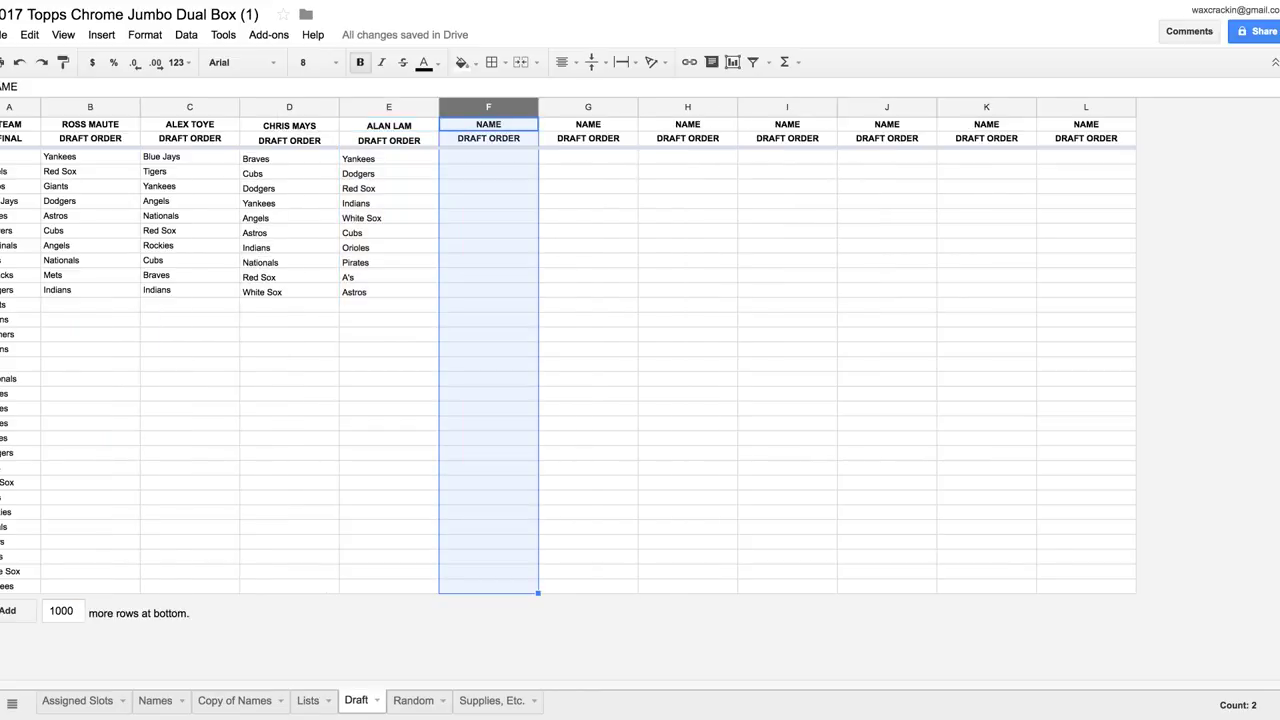
key(ctrl+v)
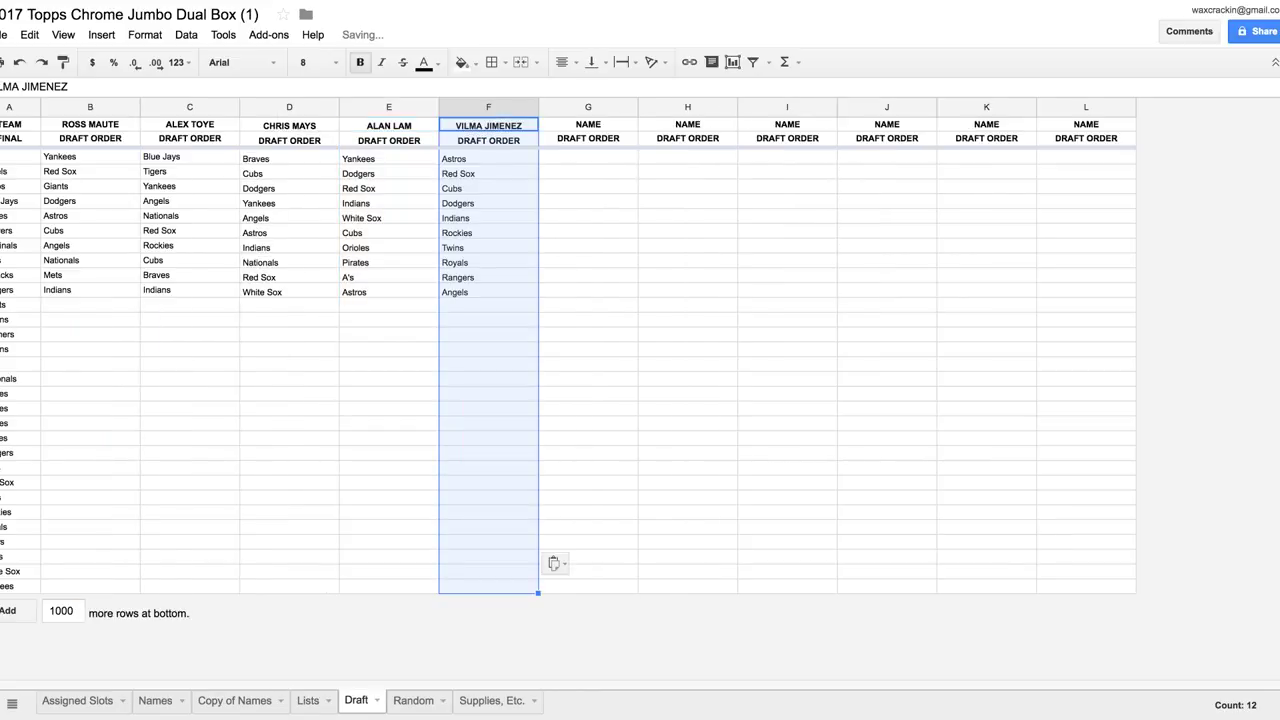
Move the Lists column I draft list into Draft column G
key(ctrl+shift+Page_Up)
key(ctrl+shift+Page_Up)
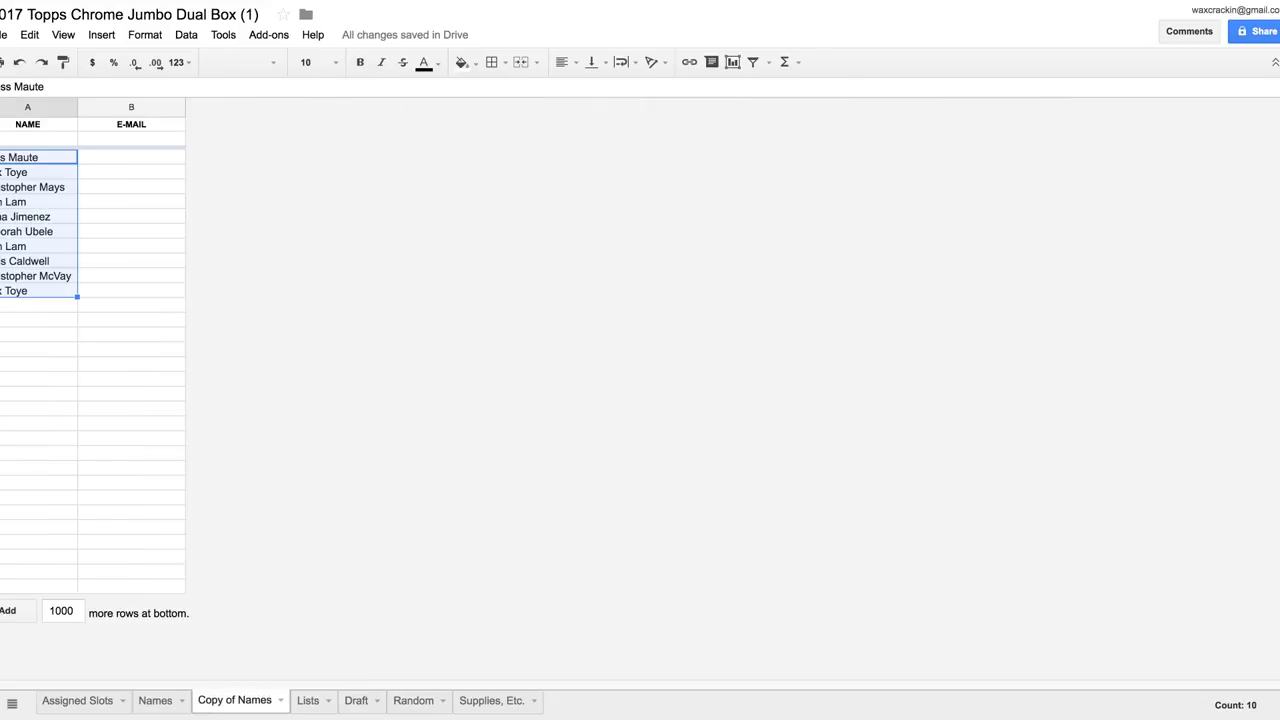
key(ctrl+shift+Page_Down)
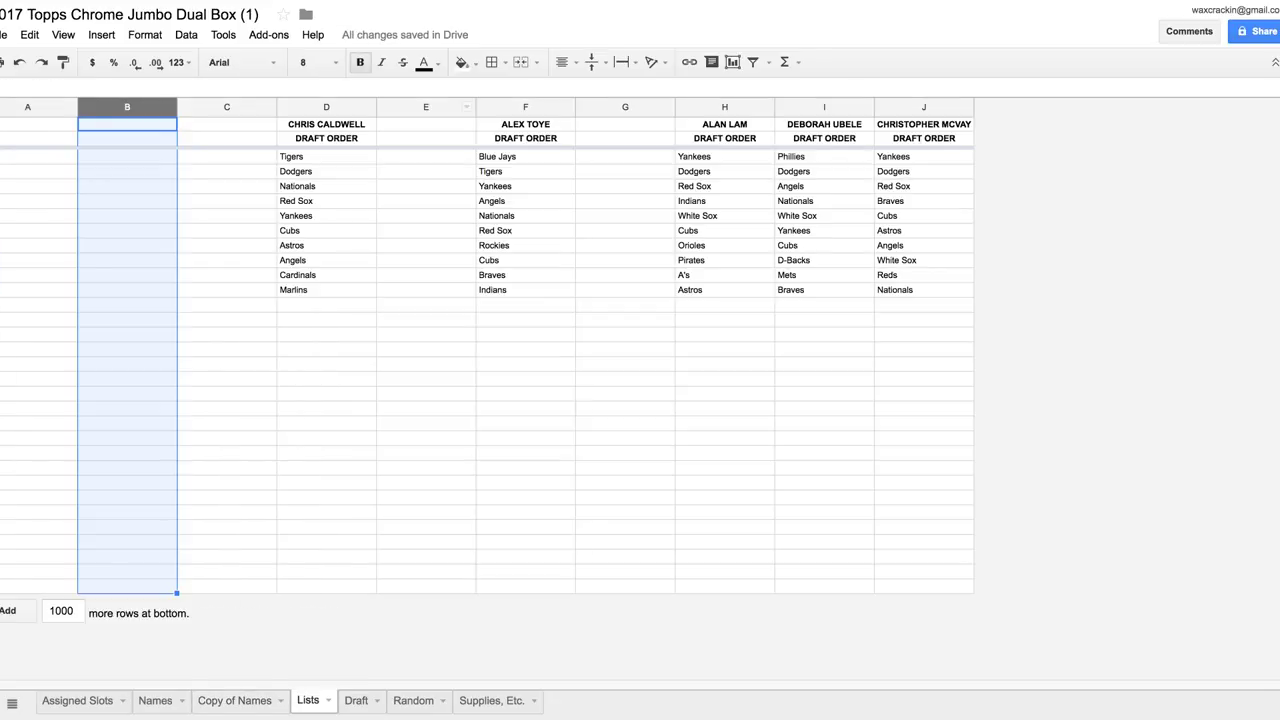
click(824, 107)
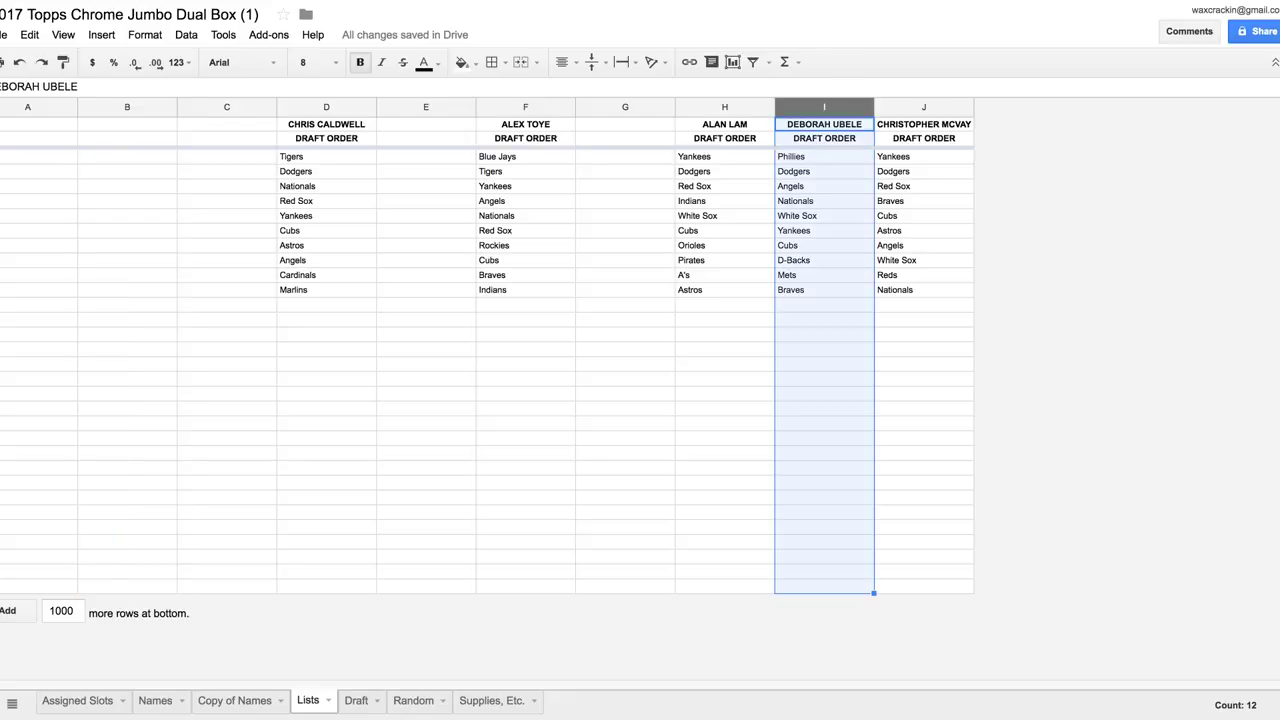
key(Delete)
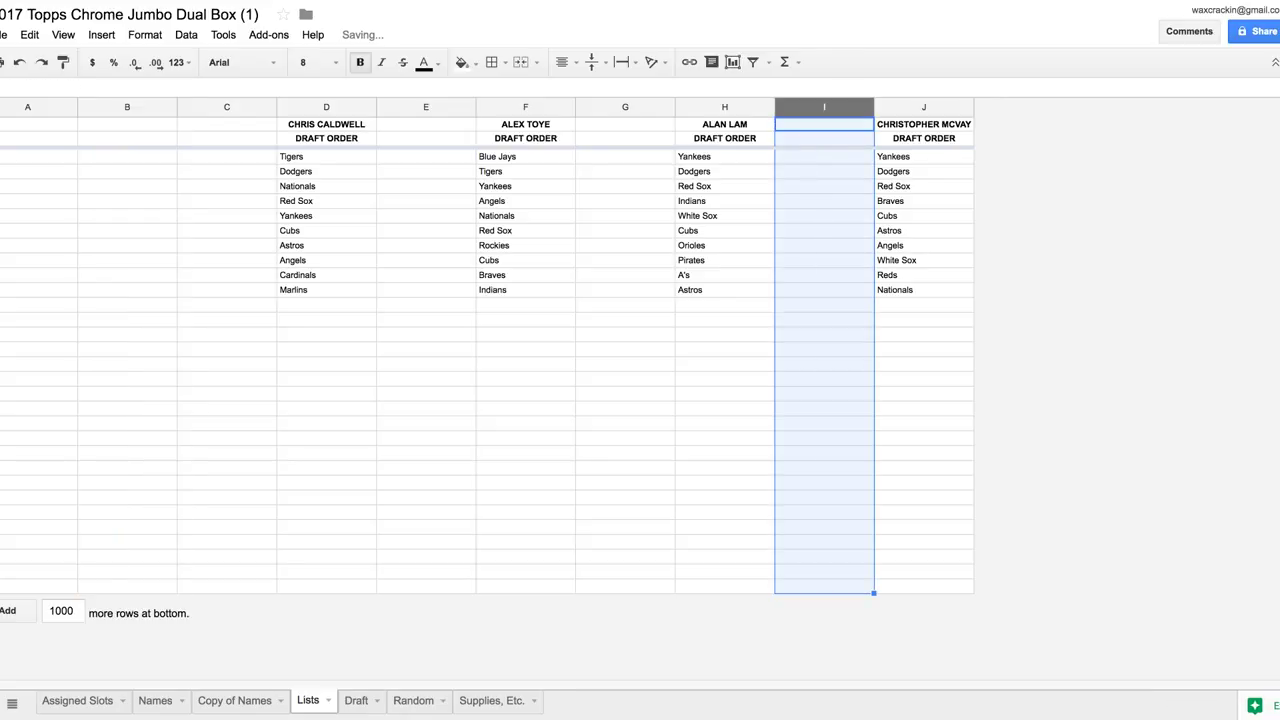
key(ctrl+shift+Page_Down)
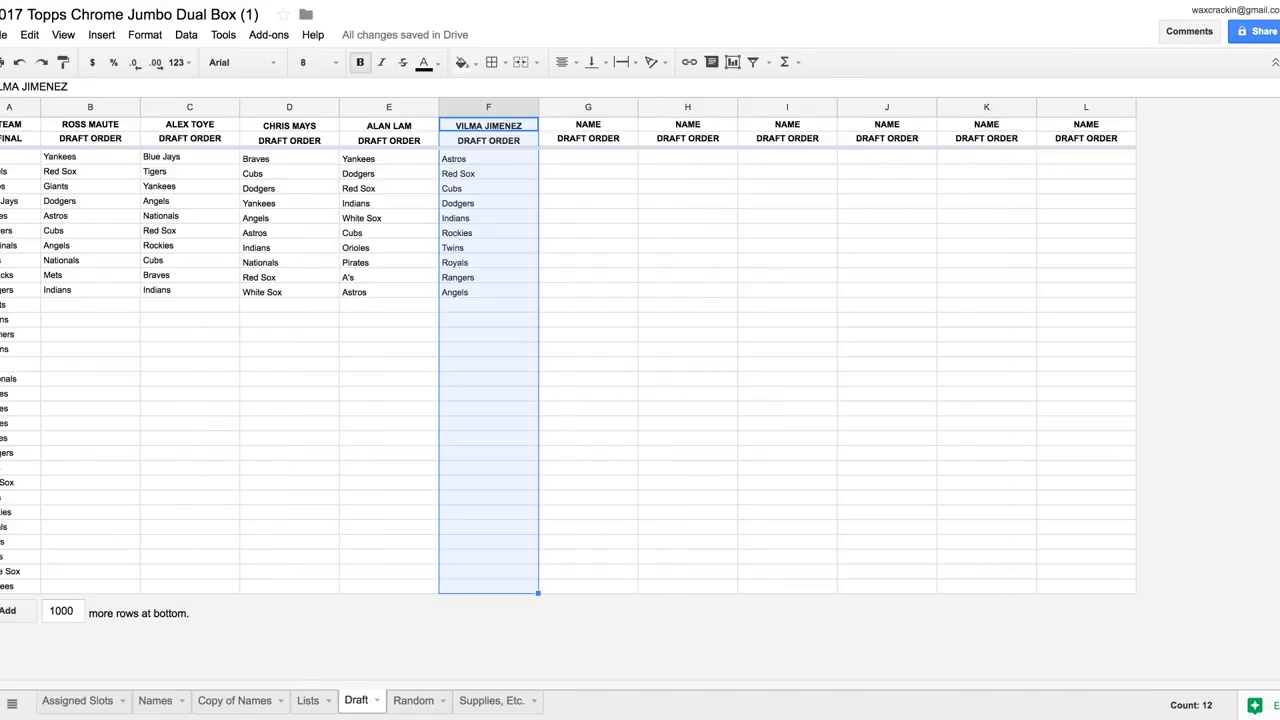
click(588, 107)
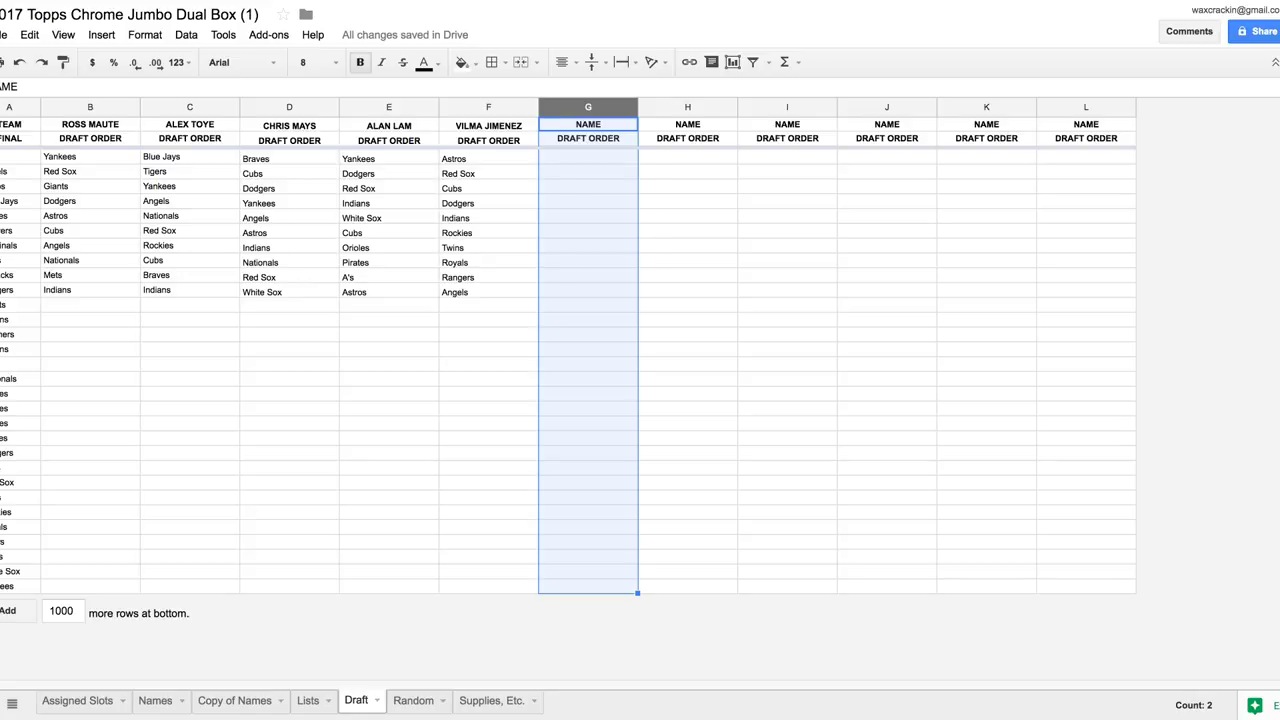
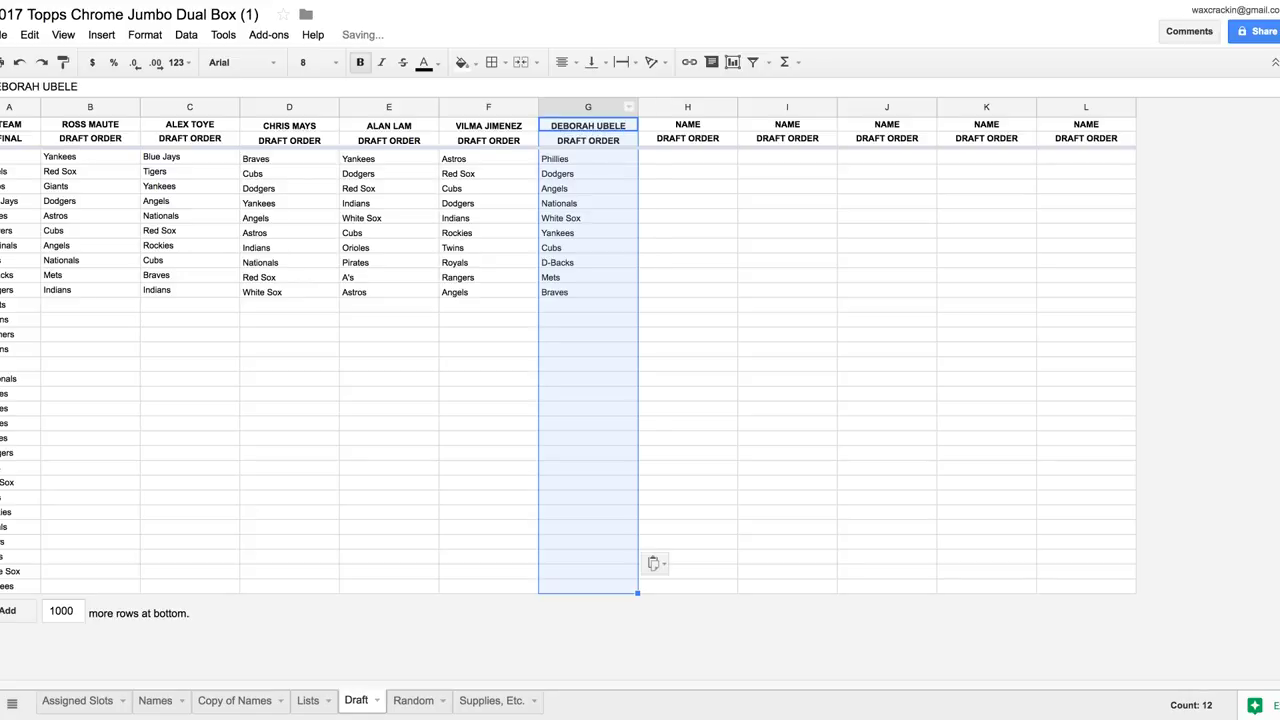
Move the Lists column H draft list into Draft column H
click(155, 700)
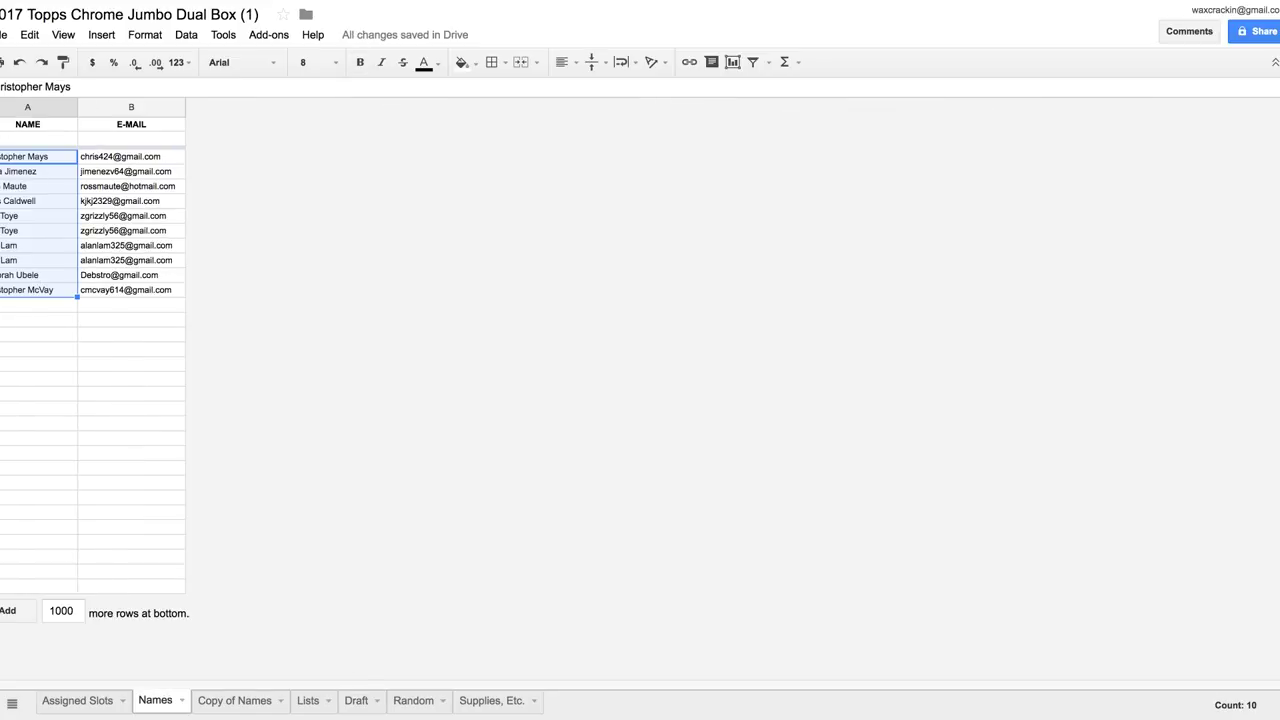
click(234, 700)
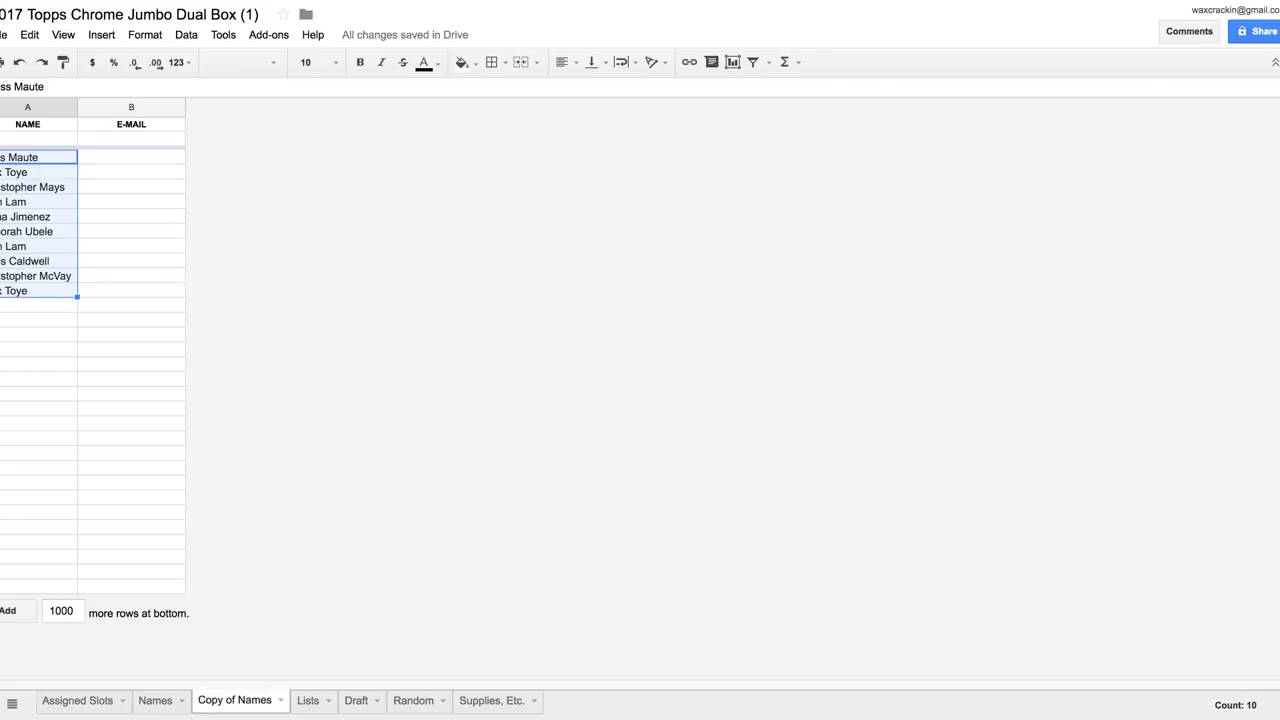
click(308, 700)
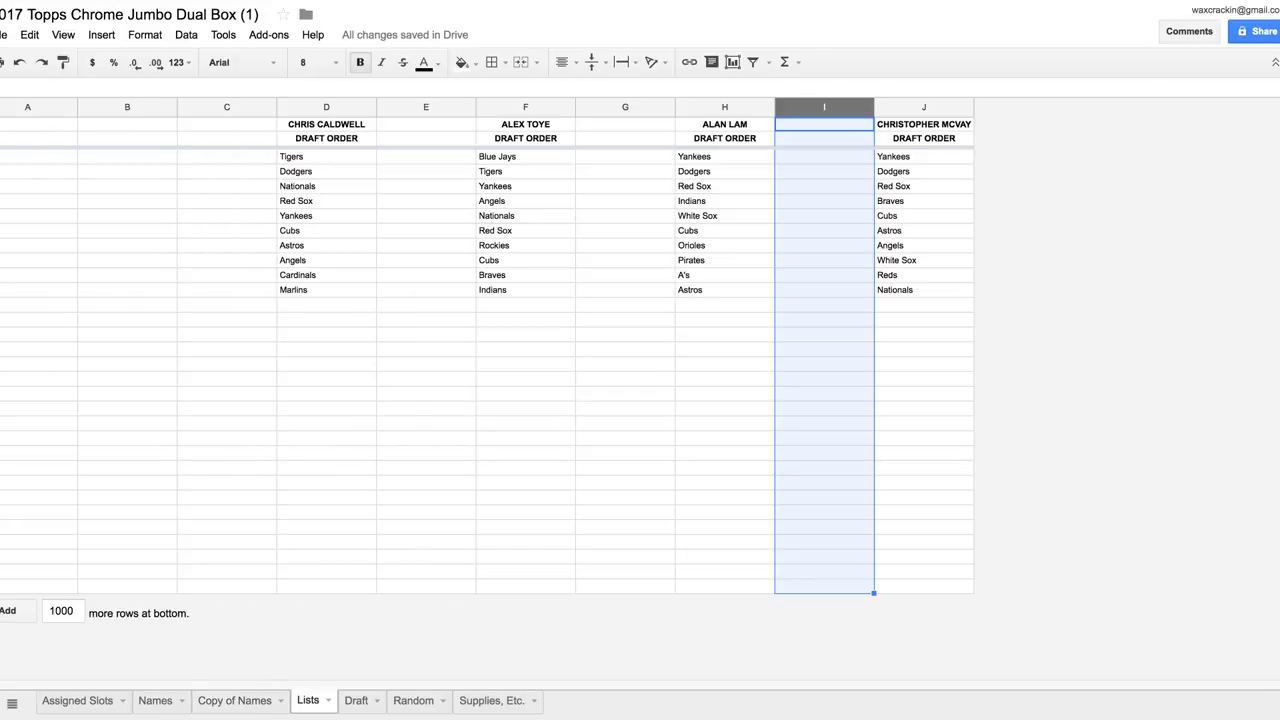
click(724, 107)
key(ctrl+c)
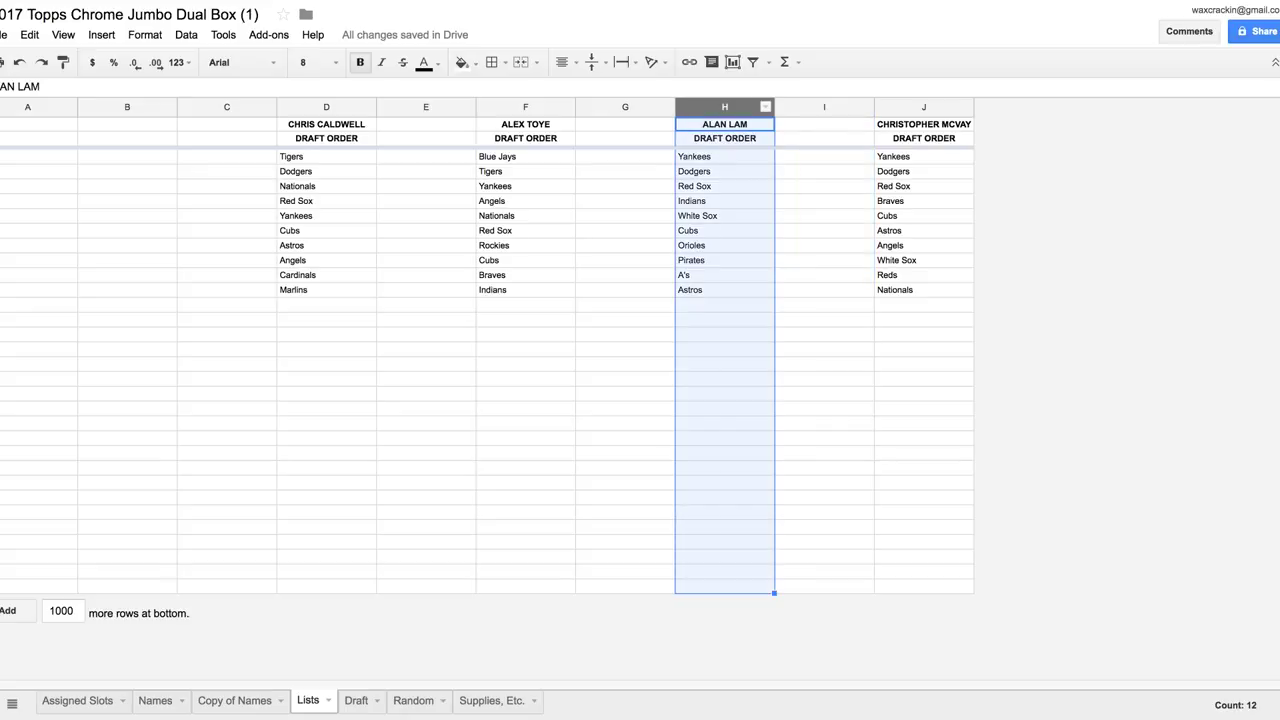
key(Delete)
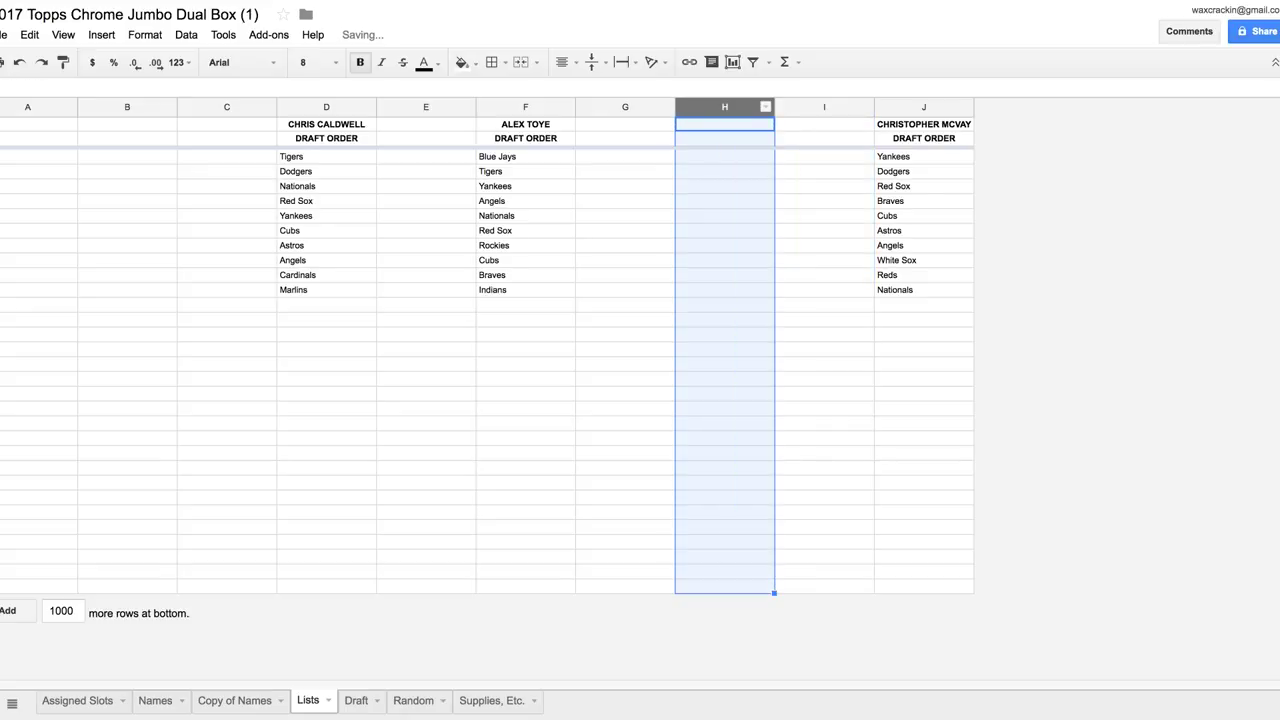
key(ctrl+shift+Page_Down)
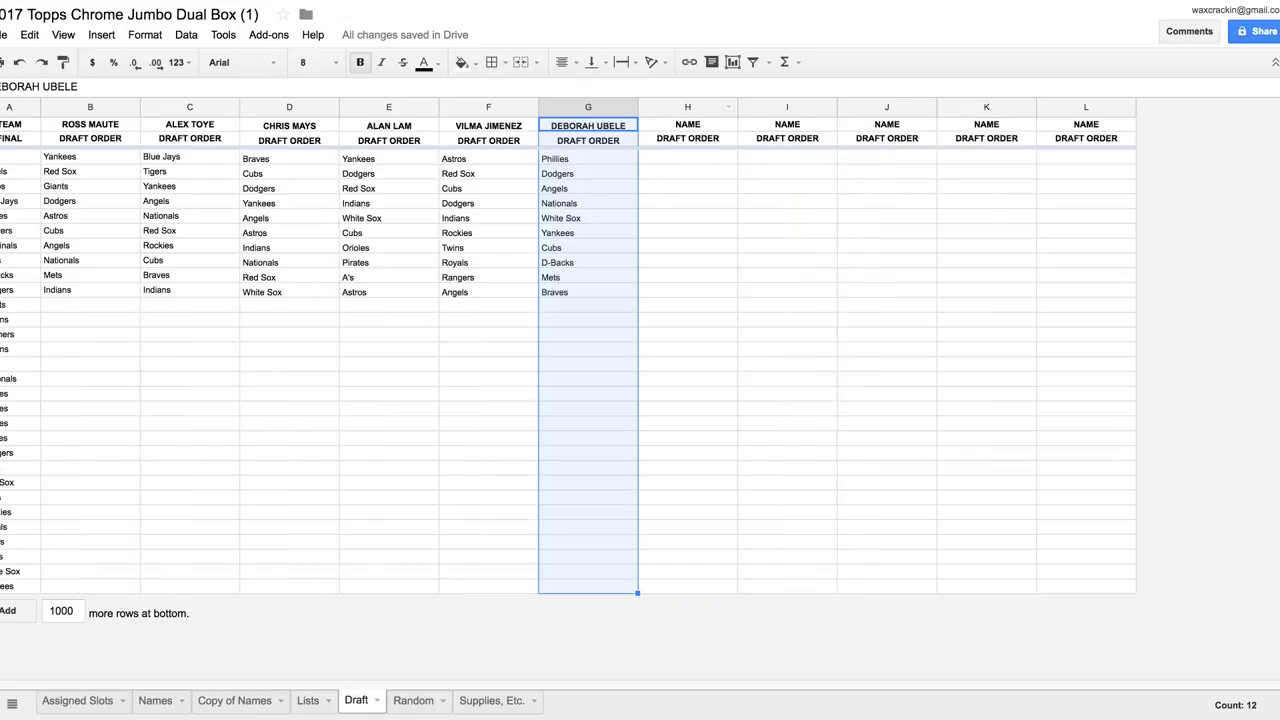
click(687, 107)
key(ctrl+v)
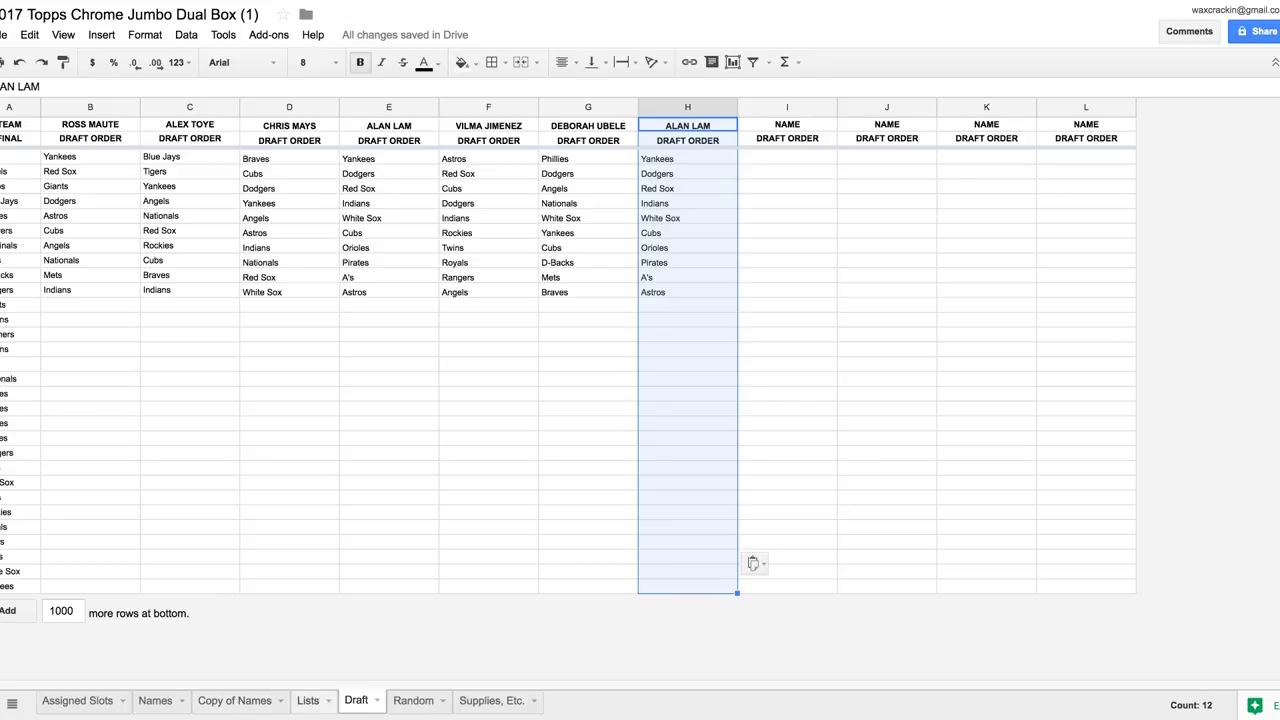
Move the Lists column D draft list into Draft column I
key(ctrl+shift+Page_Up)
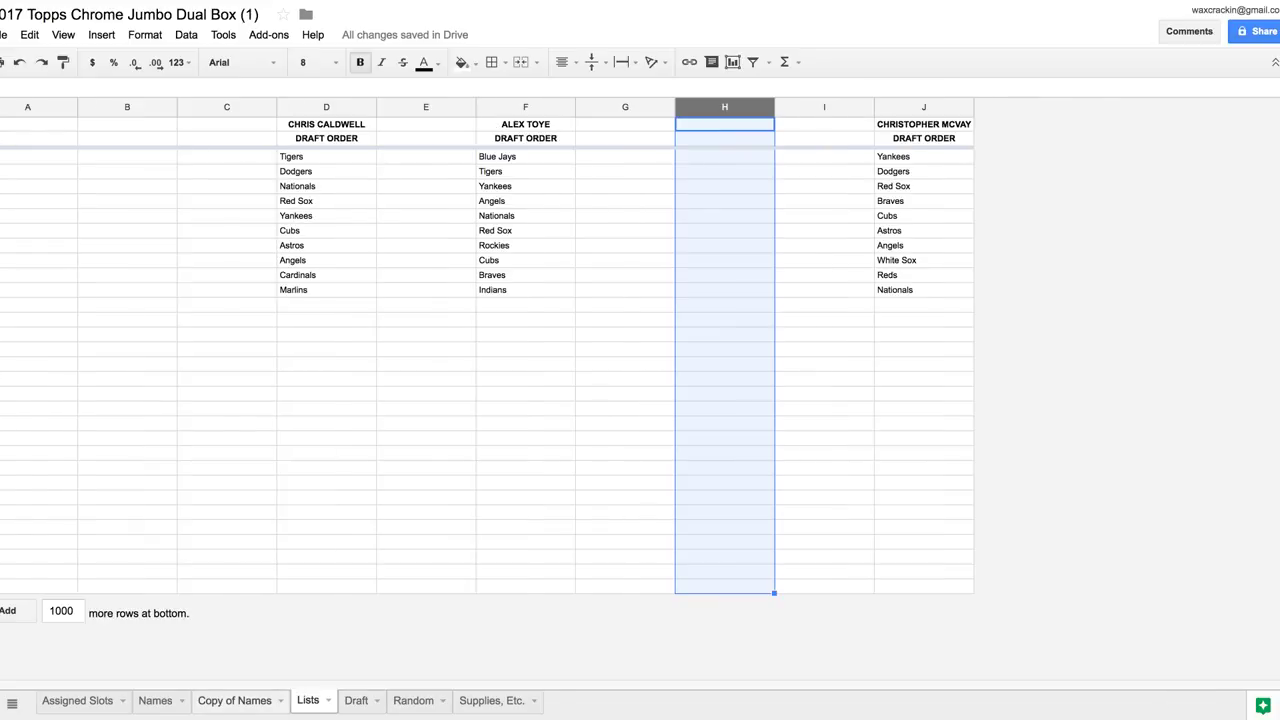
key(ctrl+shift+Page_Up)
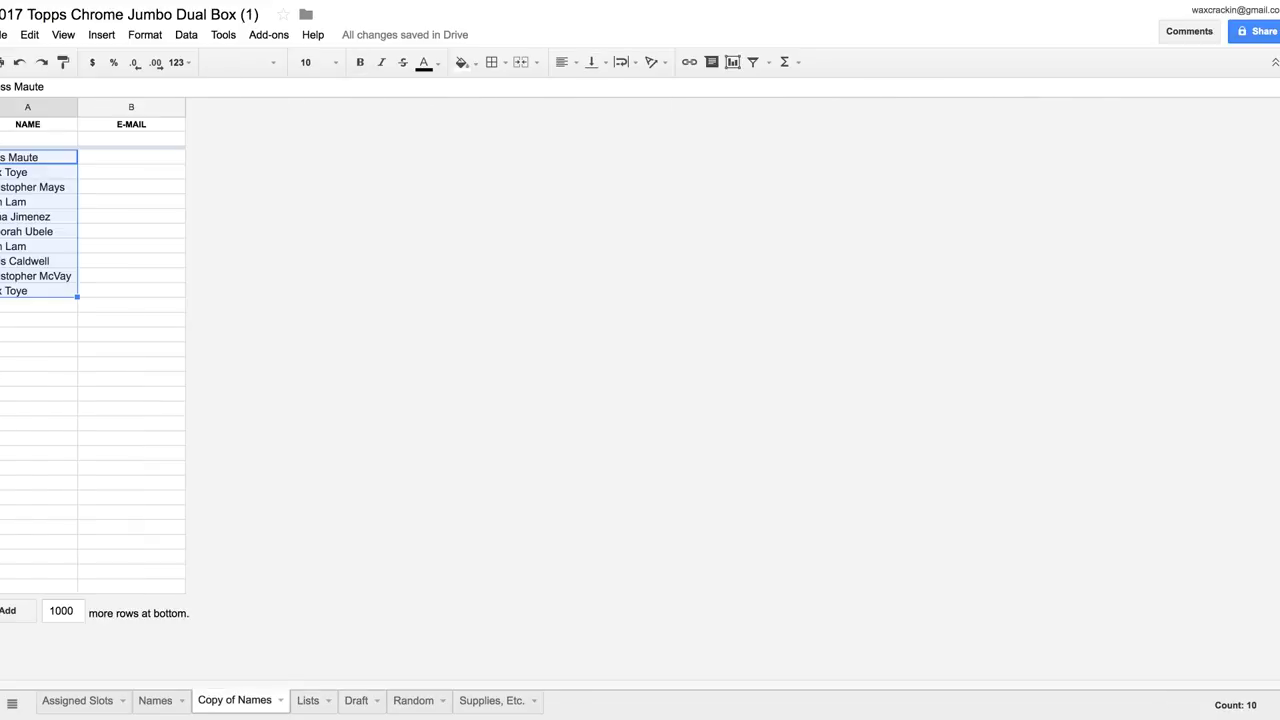
key(ctrl+shift+Page_Down)
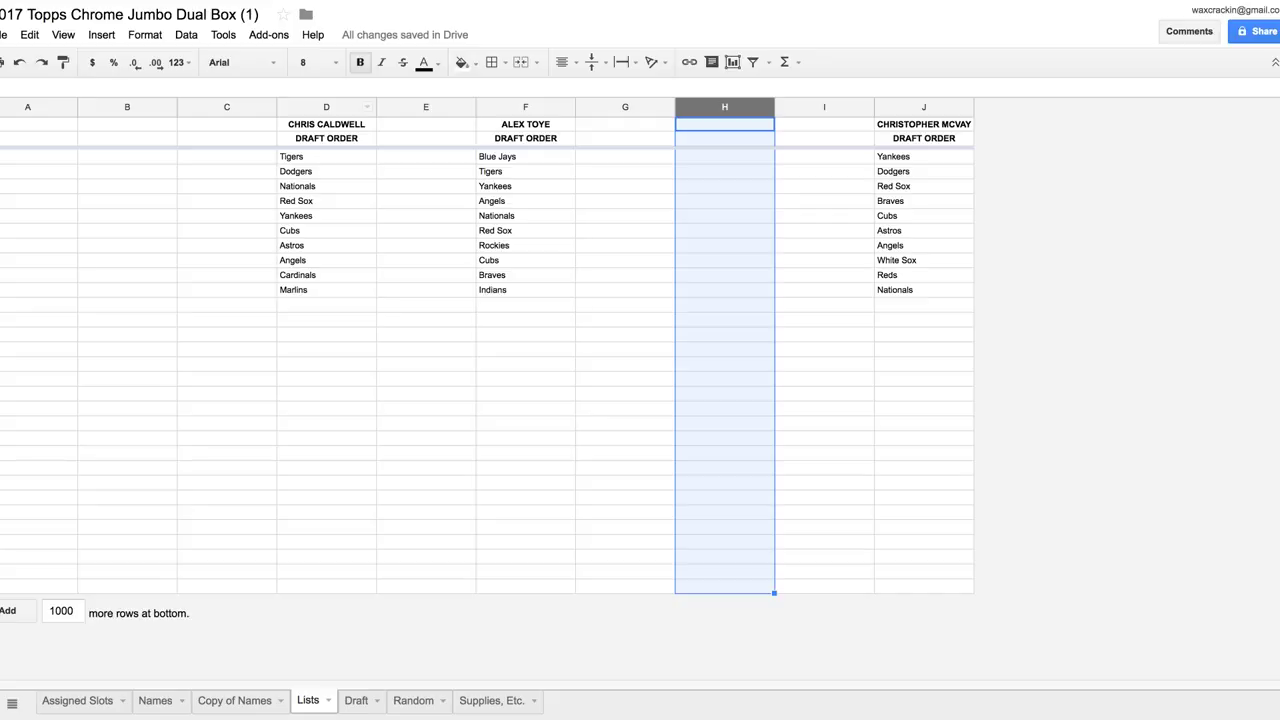
click(326, 107)
key(ctrl+c)
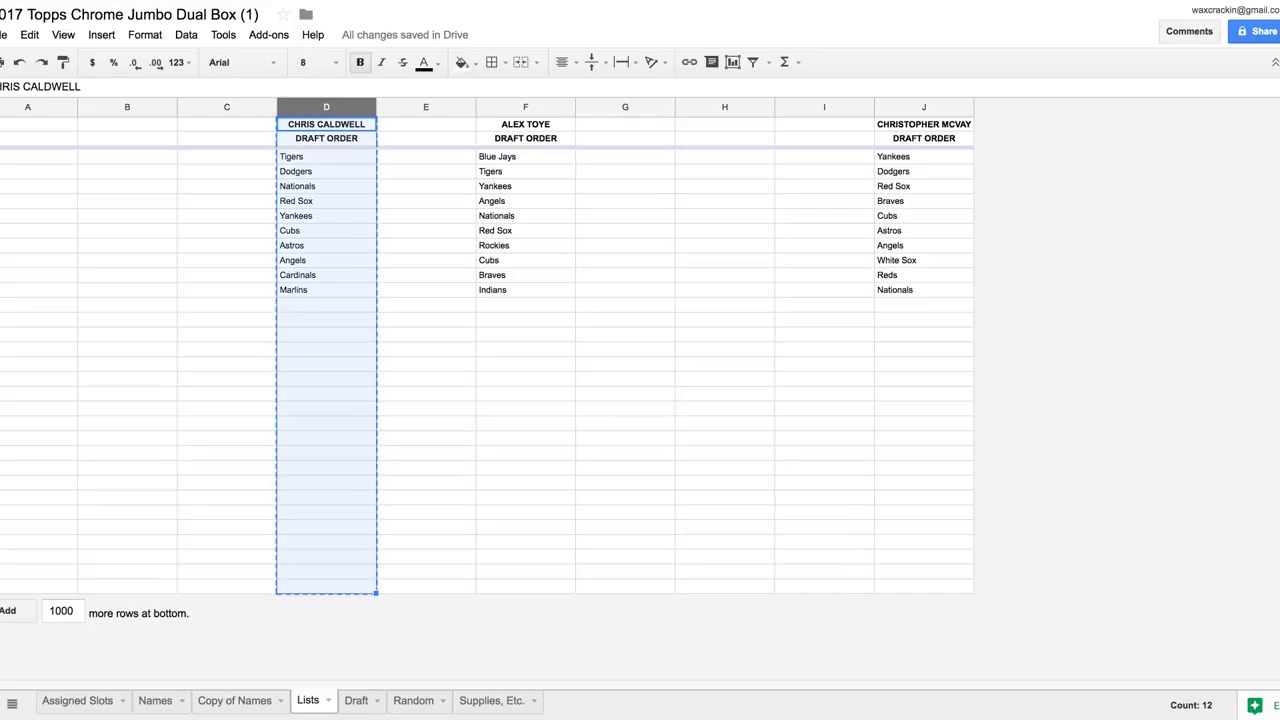
key(ctrl+shift+Page_Down)
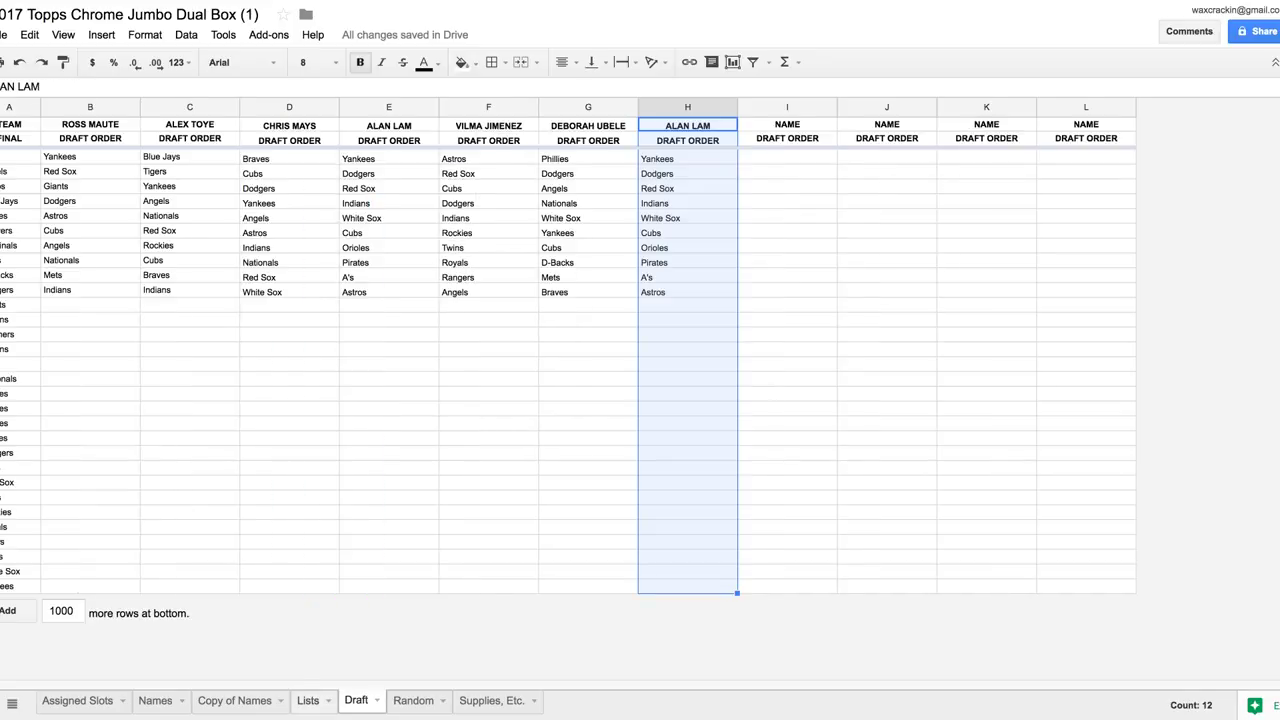
key(ctrl+shift+Page_Up)
key(Delete)
key(ctrl+shift+Page_Down)
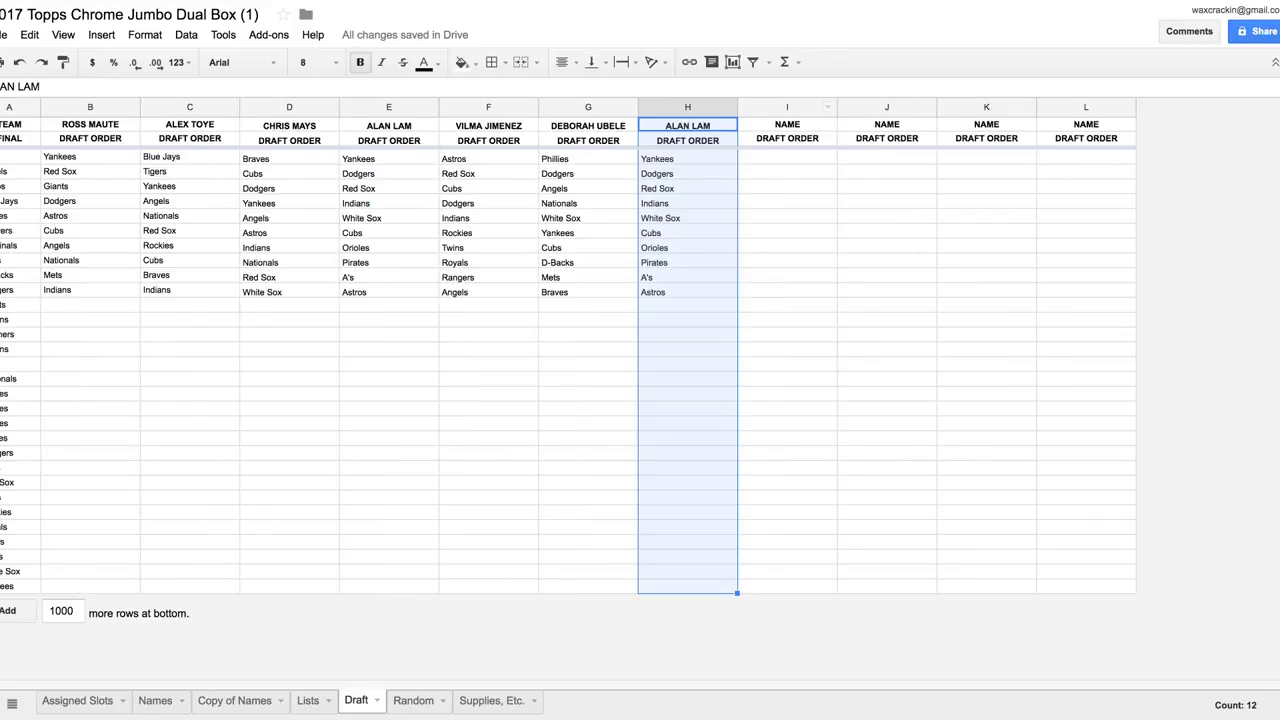
click(787, 107)
key(ctrl+v)
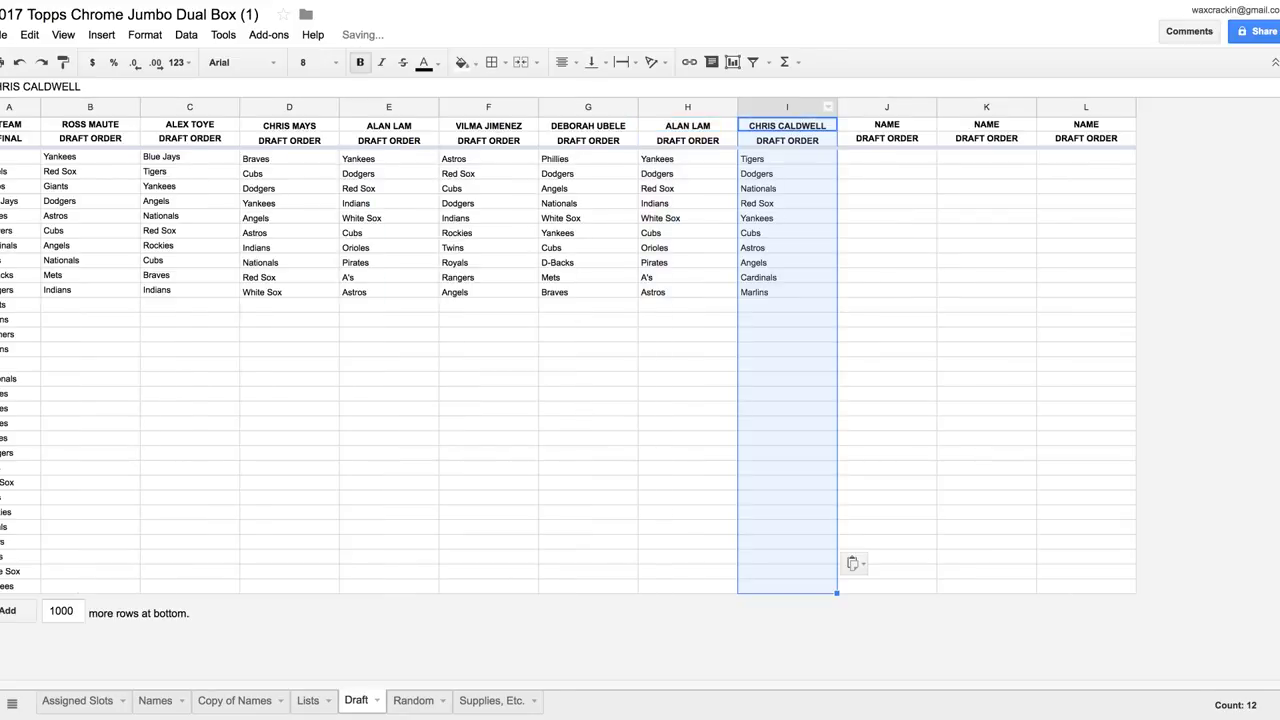
Copy the Lists column J draft list into Draft column J, then clear it from Lists
click(234, 700)
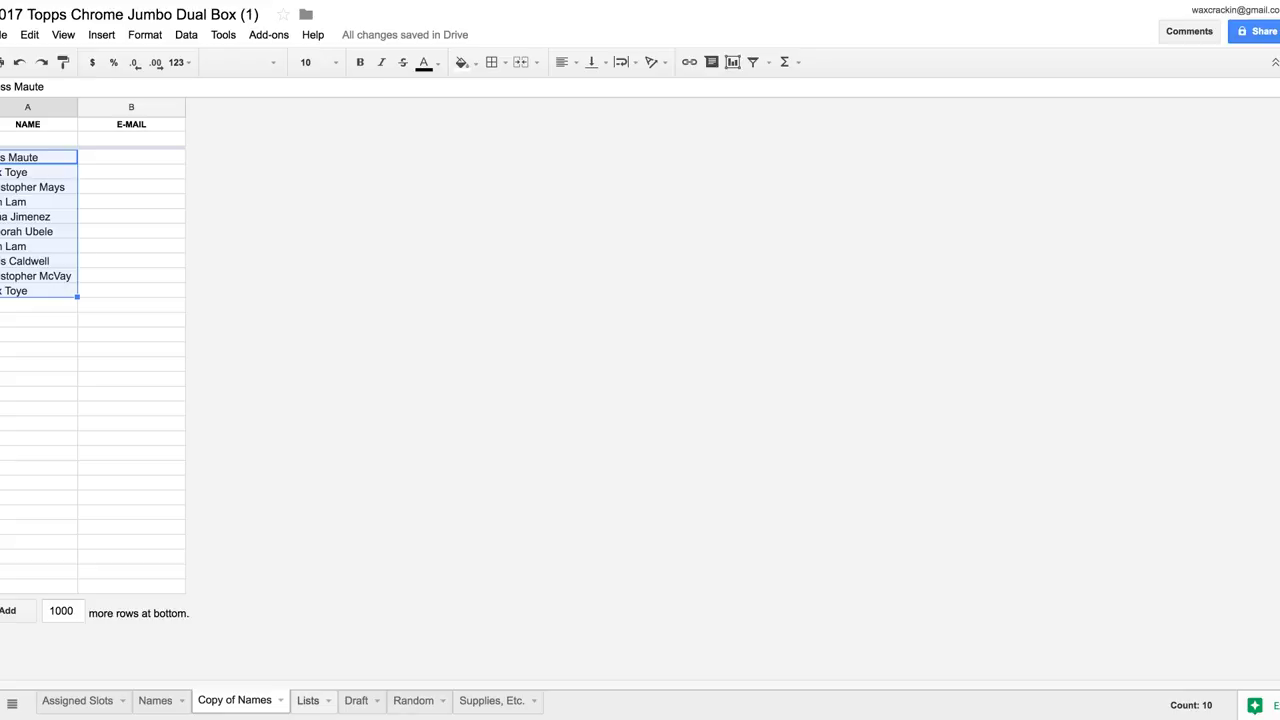
click(308, 700)
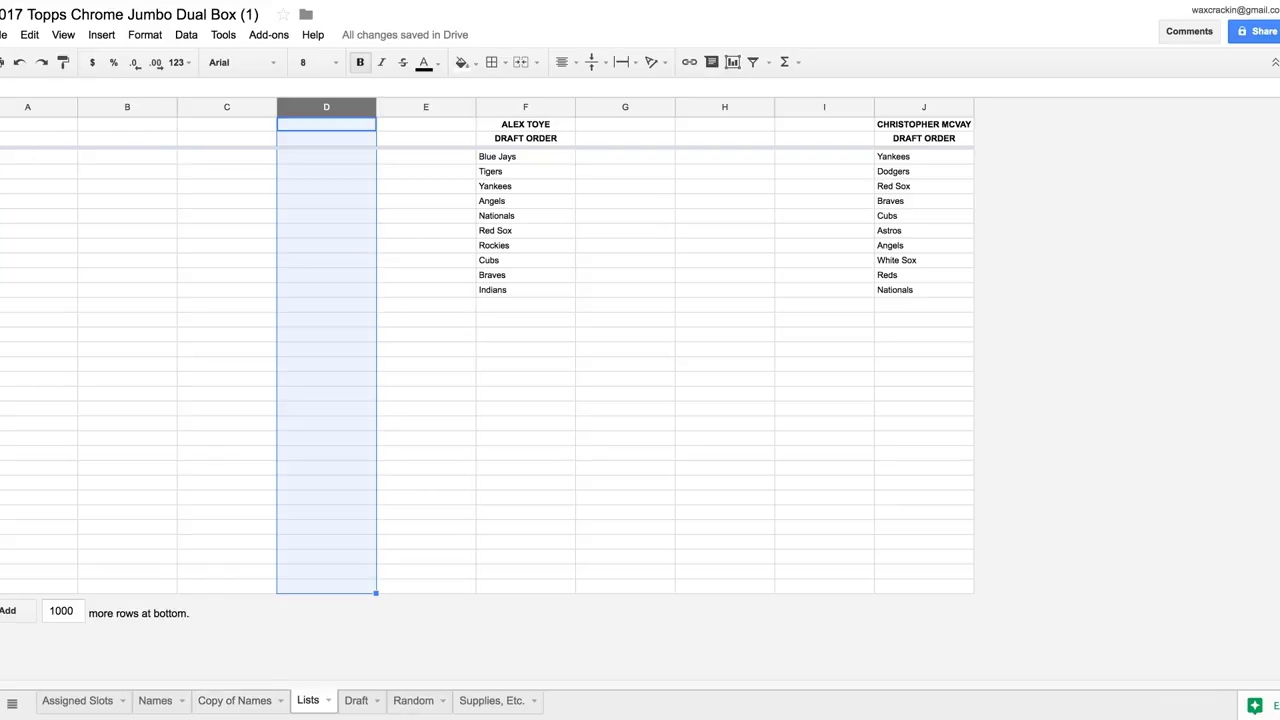
click(923, 107)
key(super+c)
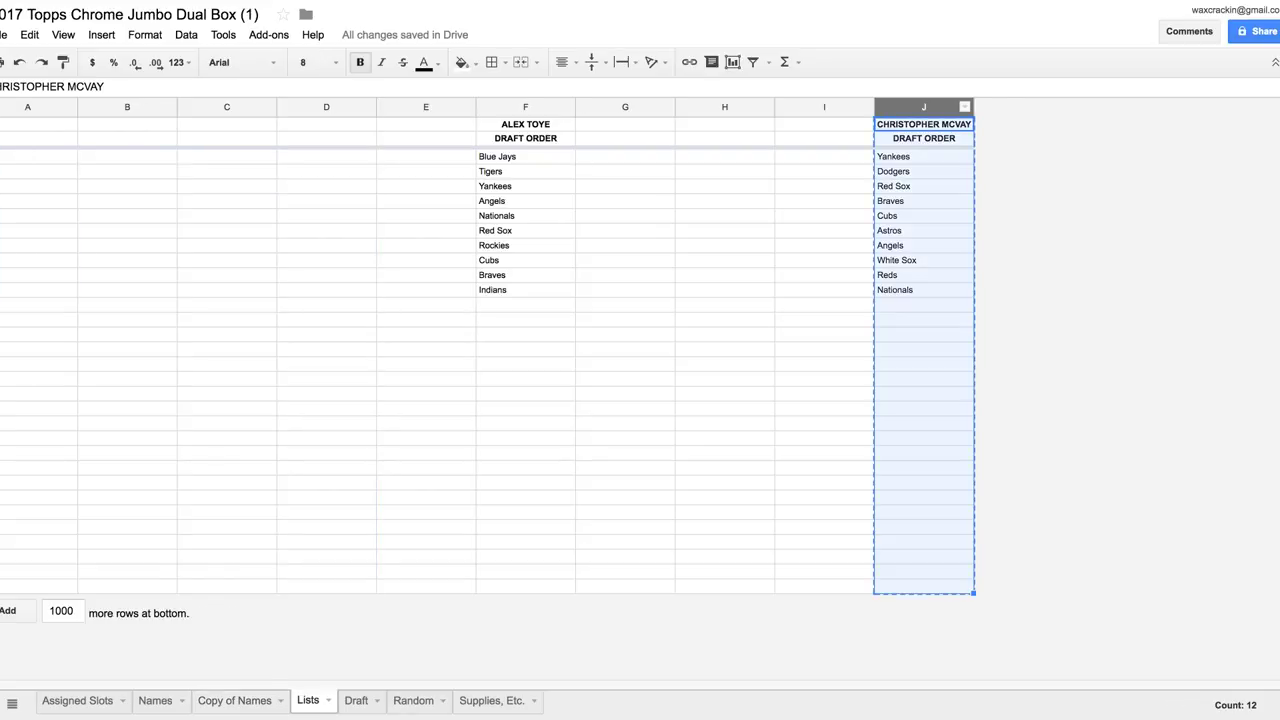
key(alt+Down)
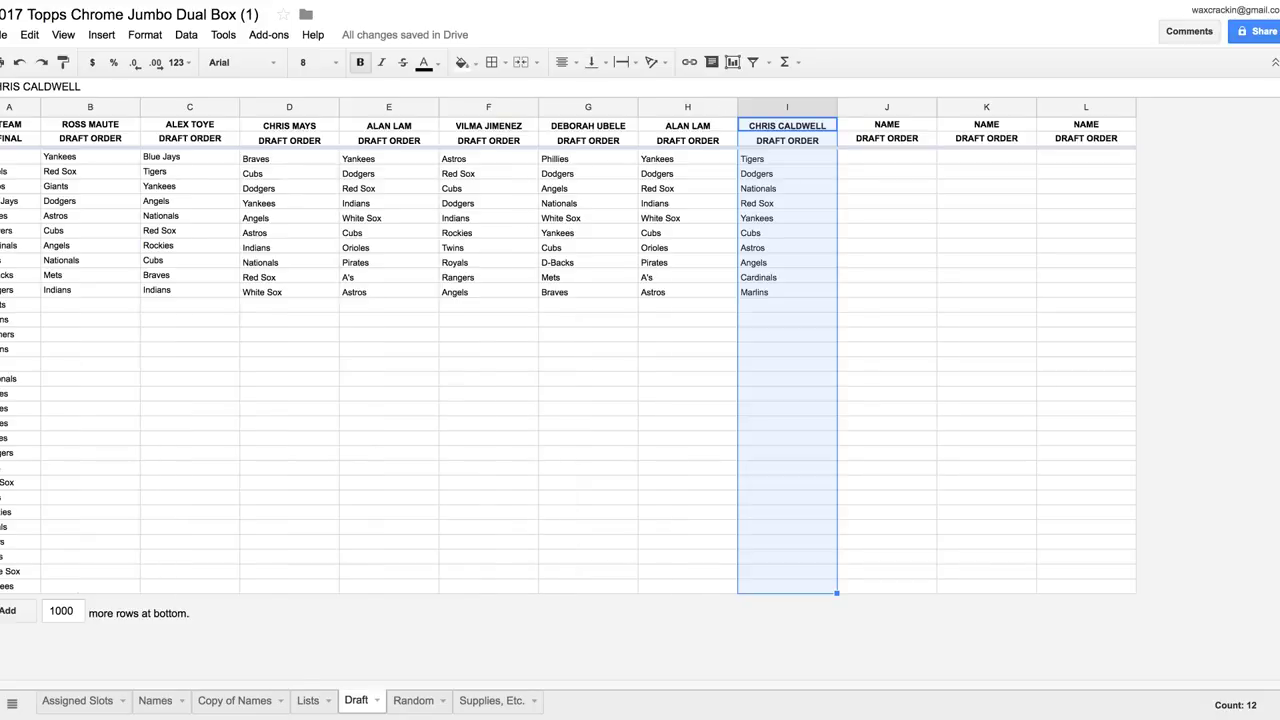
click(923, 107)
key(super+v)
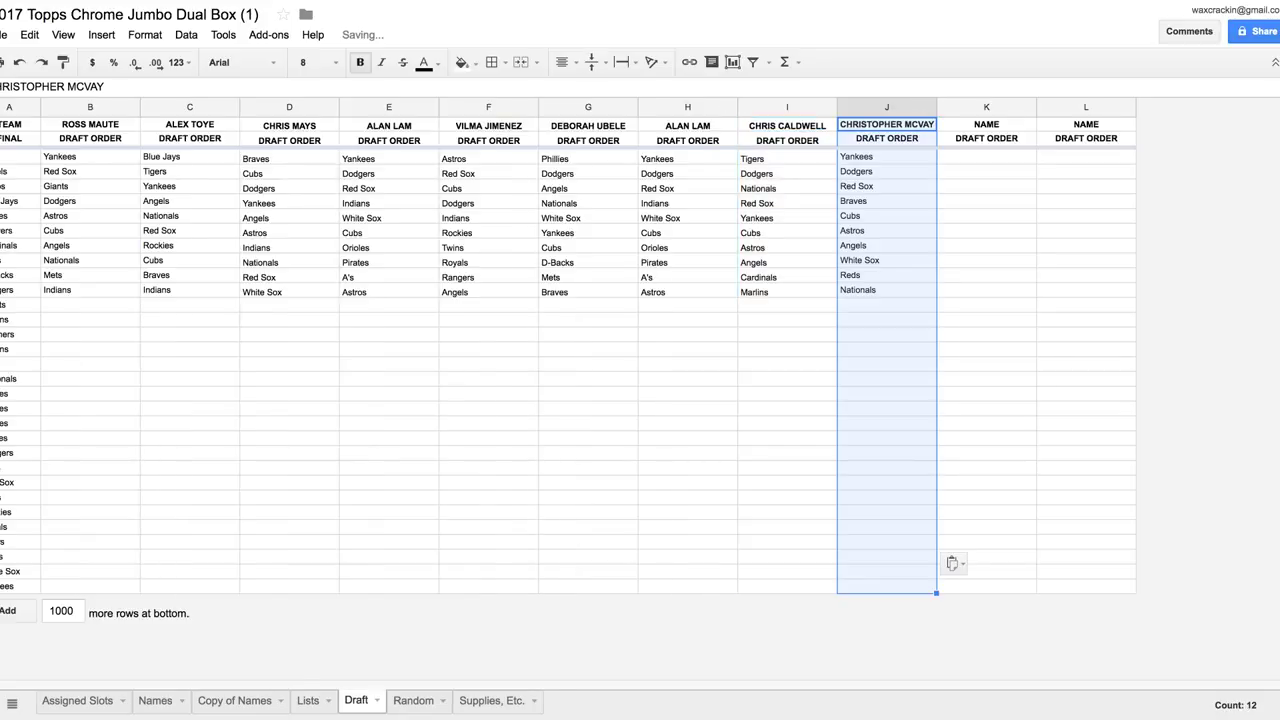
key(alt+Up)
key(alt+Up)
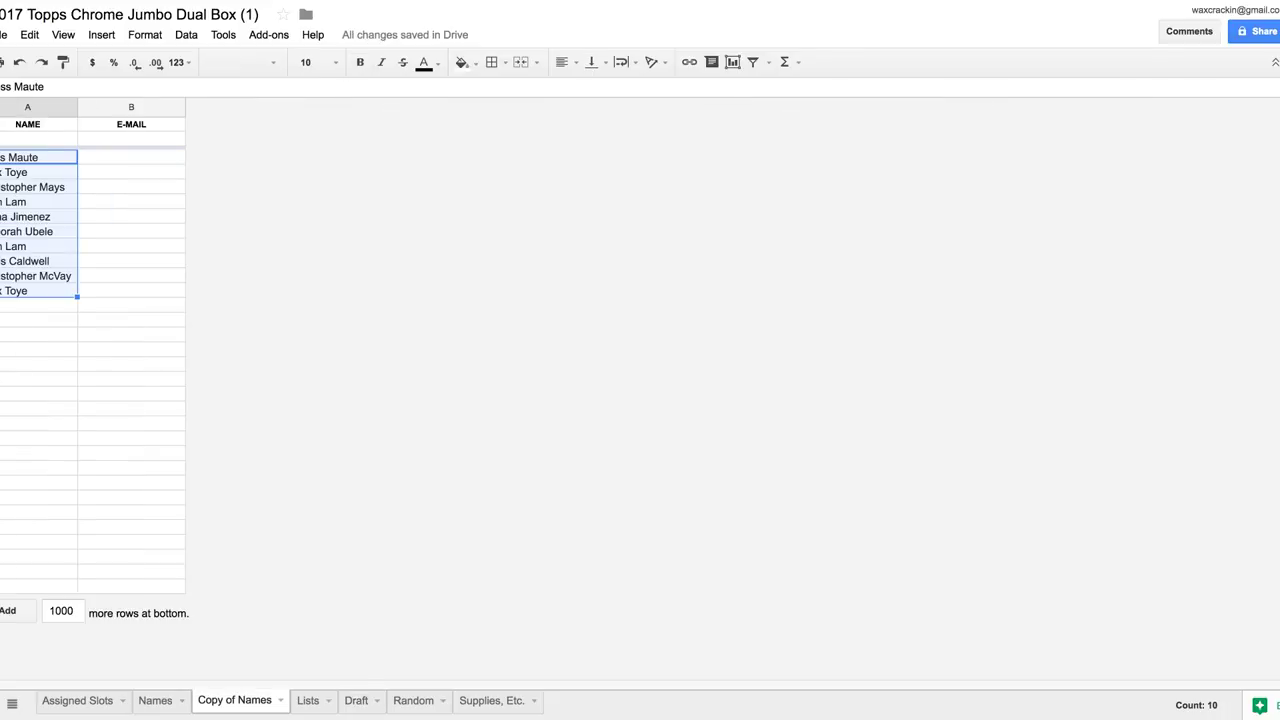
key(alt+Down)
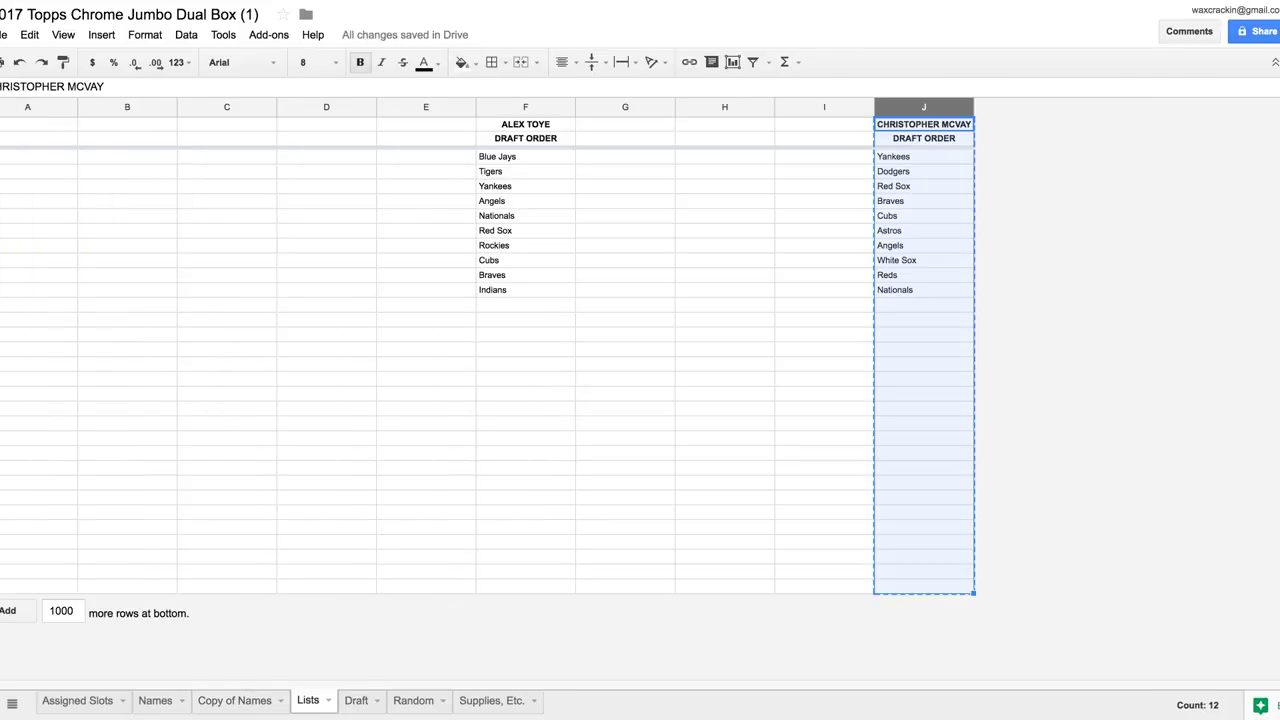
key(Delete)
Copy the Lists column F draft list into Draft column K
click(525, 107)
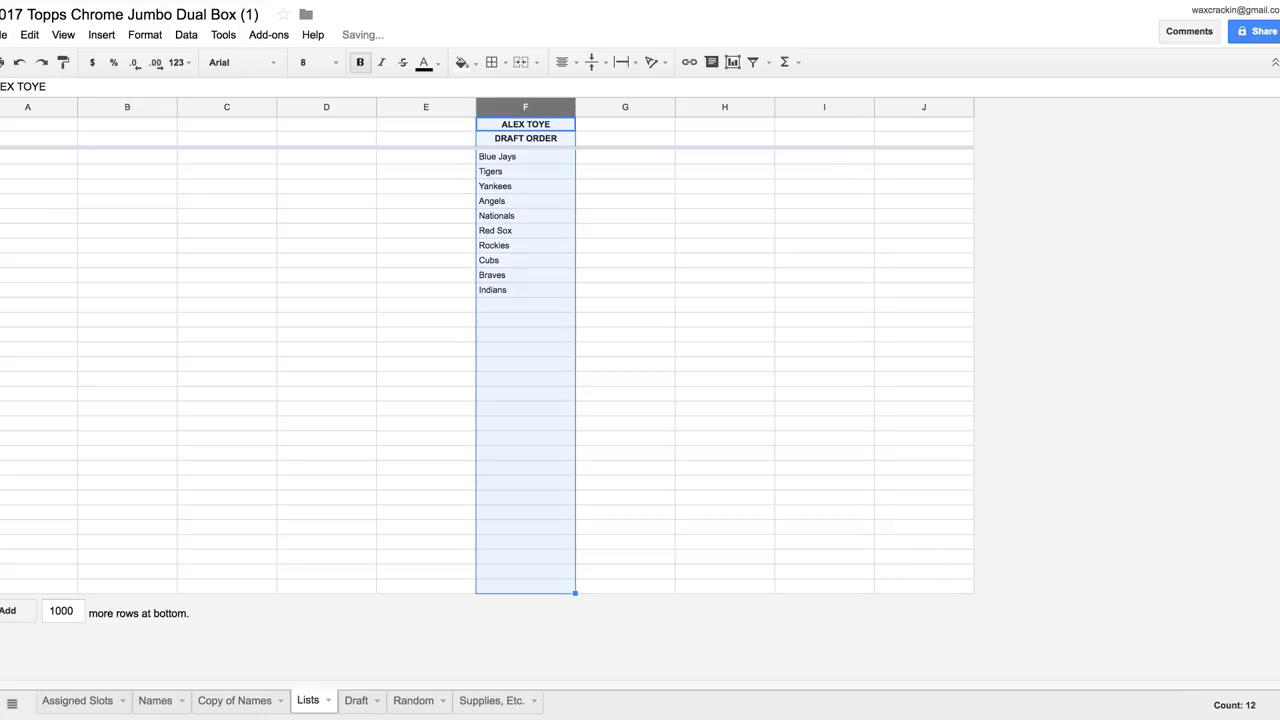
key(ctrl+c)
key(alt+Down)
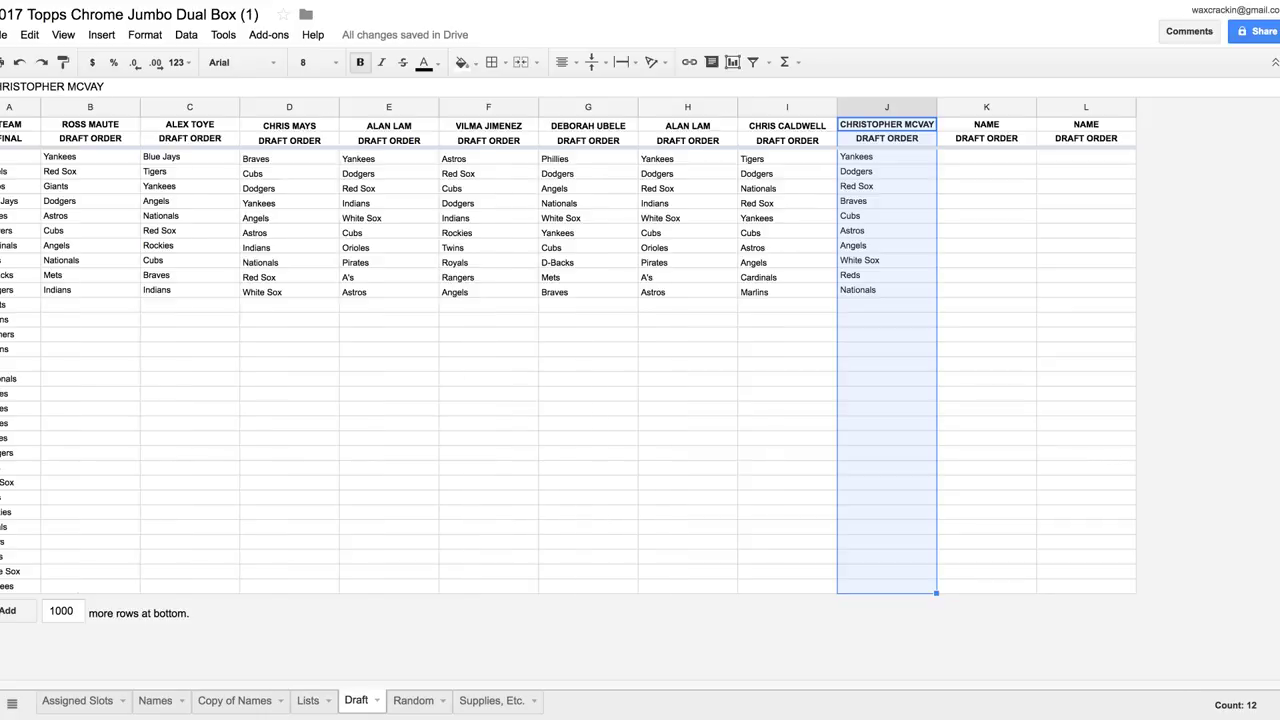
click(986, 107)
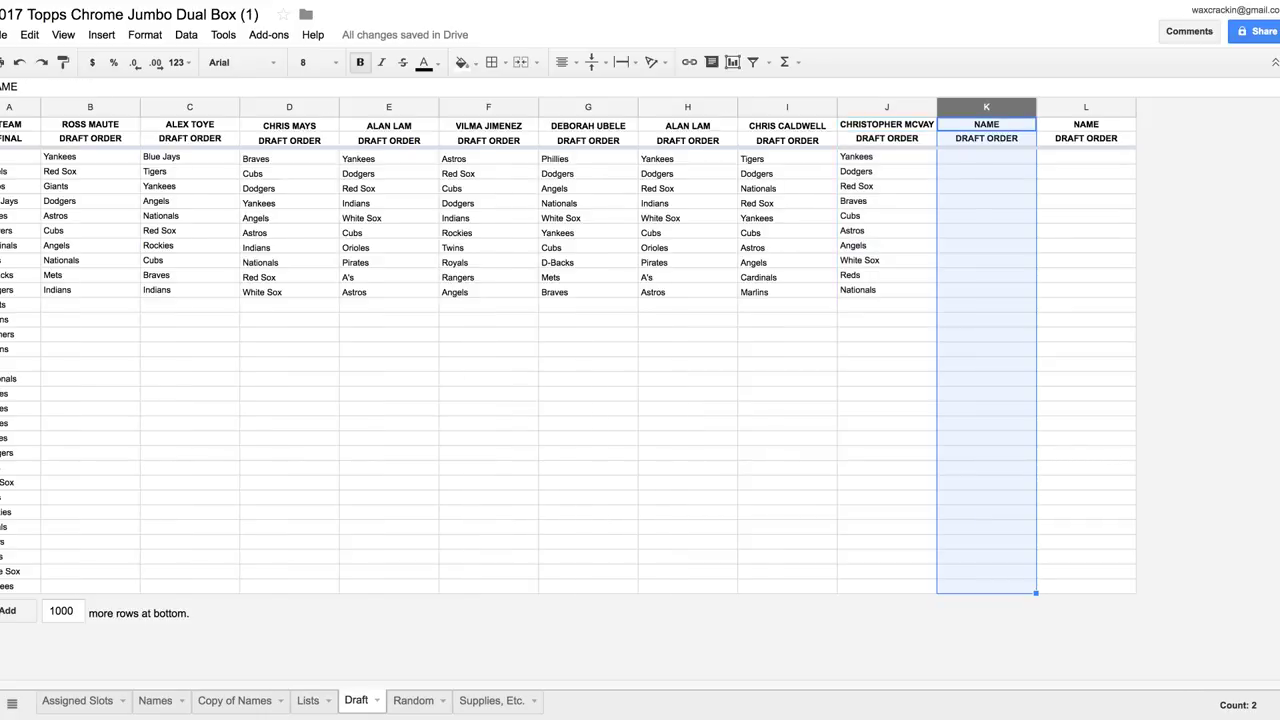
key(ctrl+v)
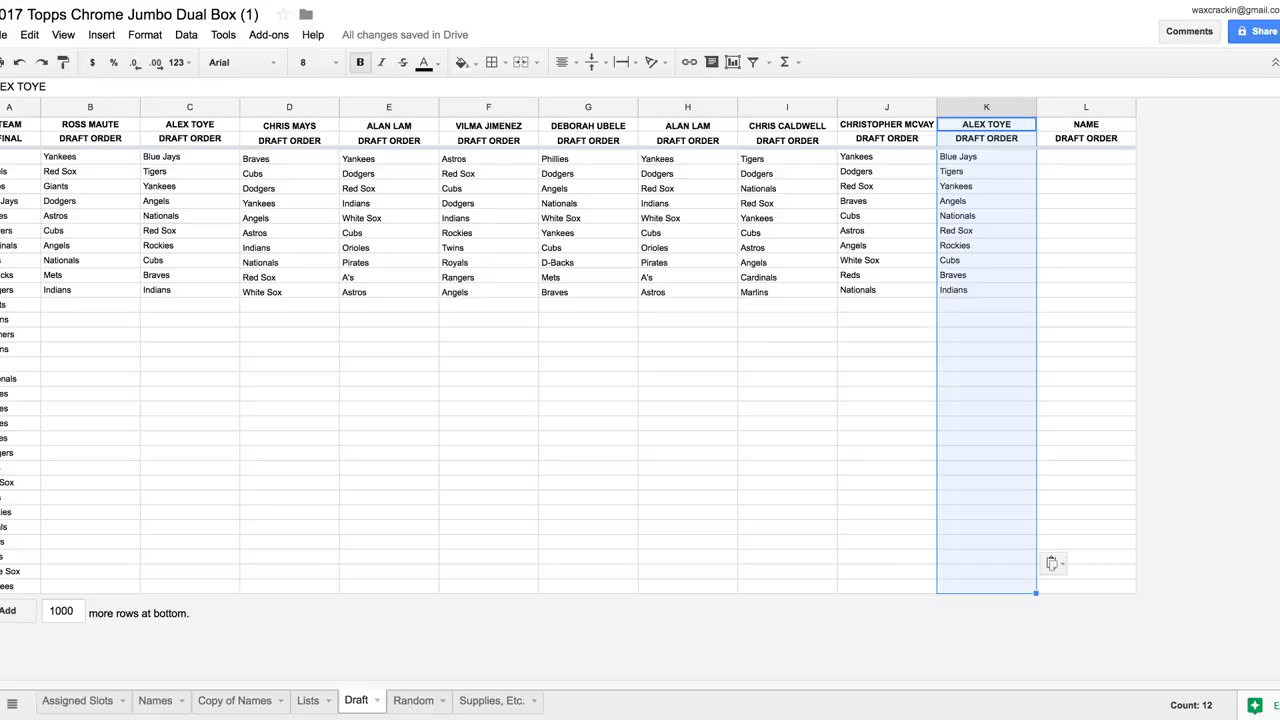
Insert a blank column B on Draft, entering NAMES in B1 and FINAL in B2
click(62, 107)
right_click(62, 108)
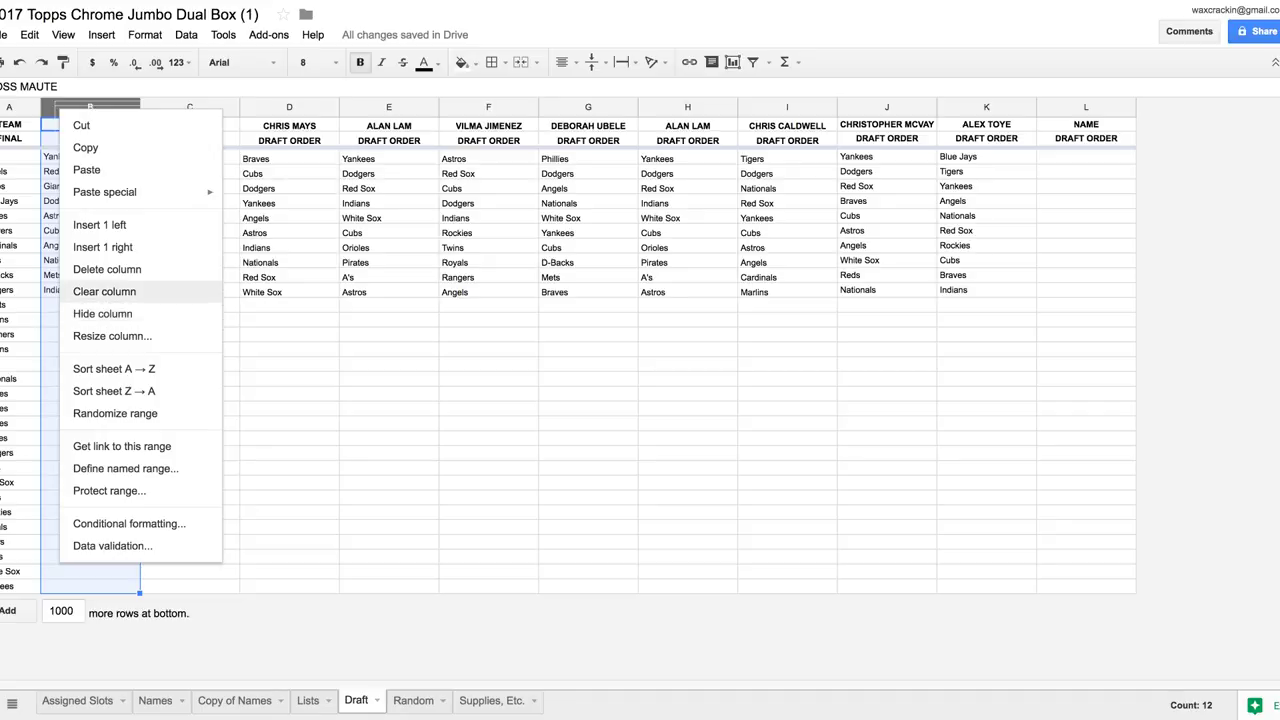
click(99, 225)
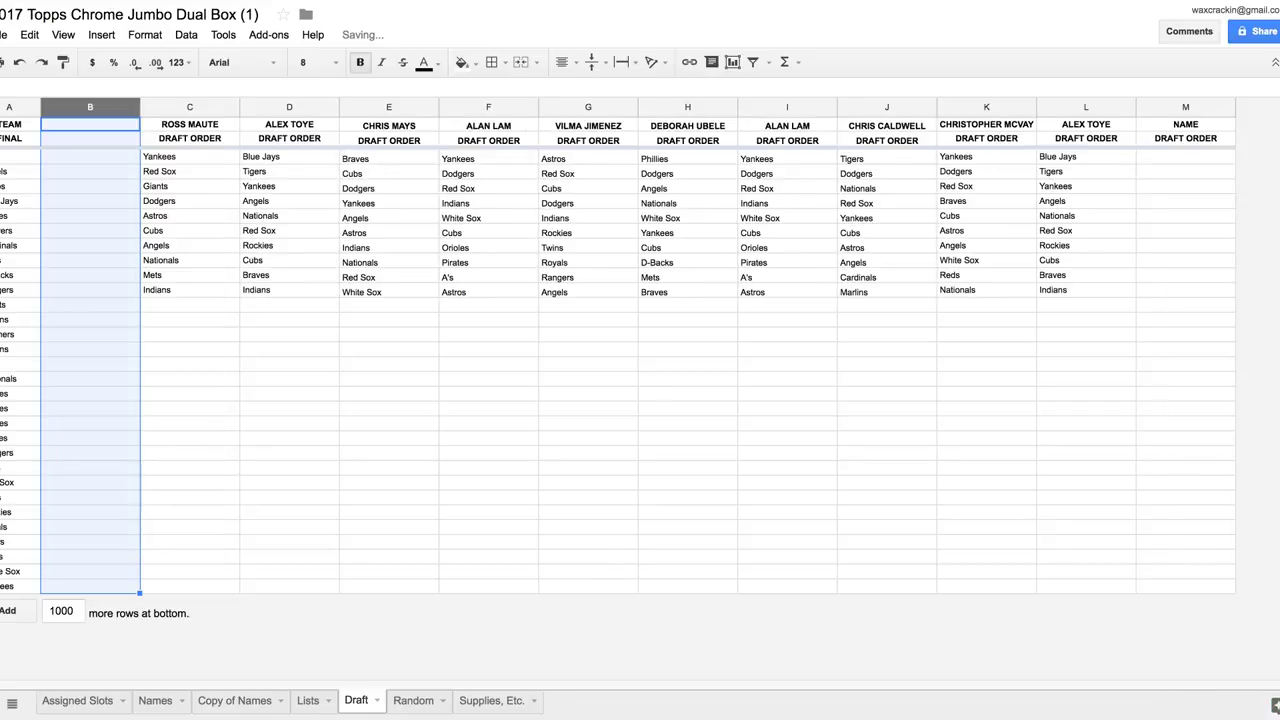
click(90, 124)
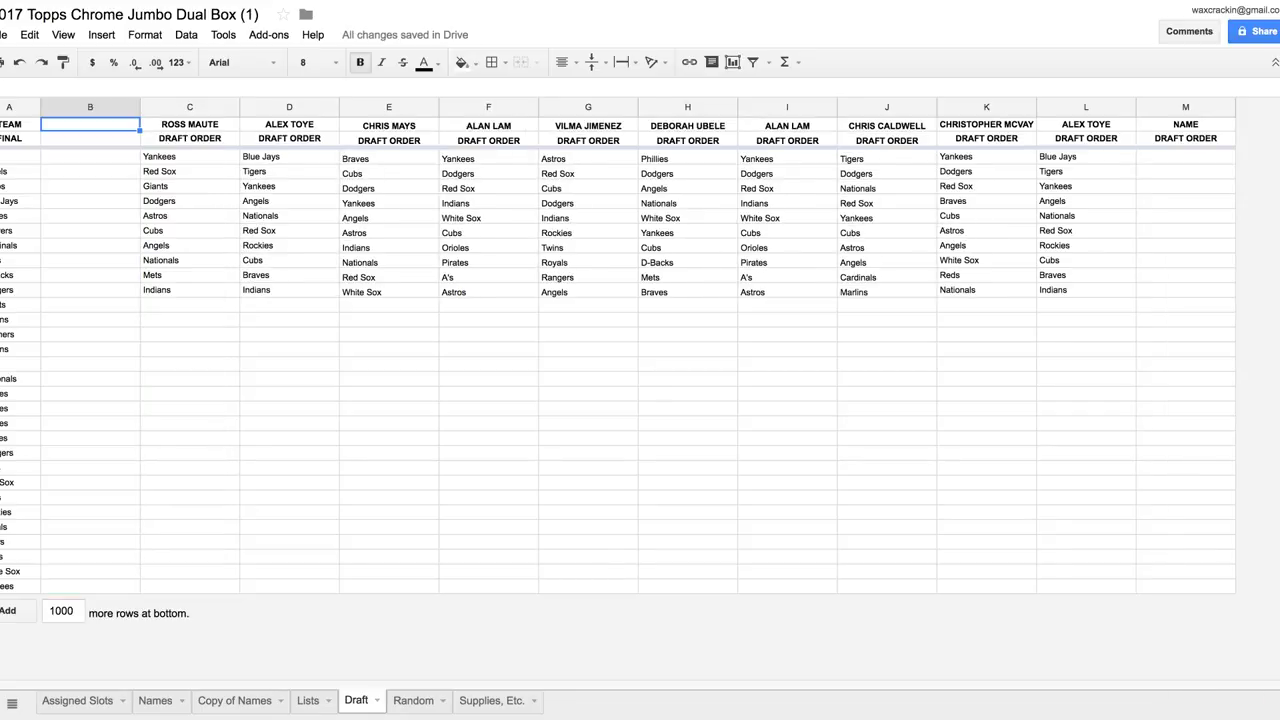
text(NAMES)
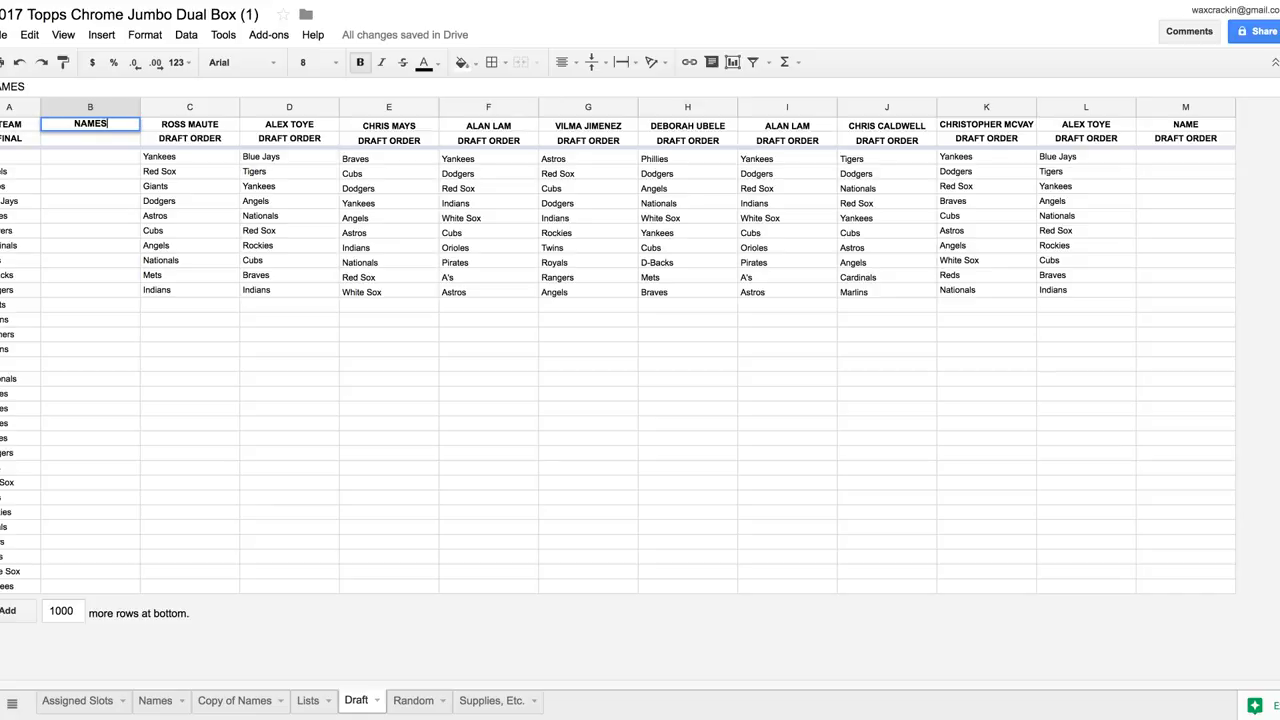
key(Return)
text(FIN)
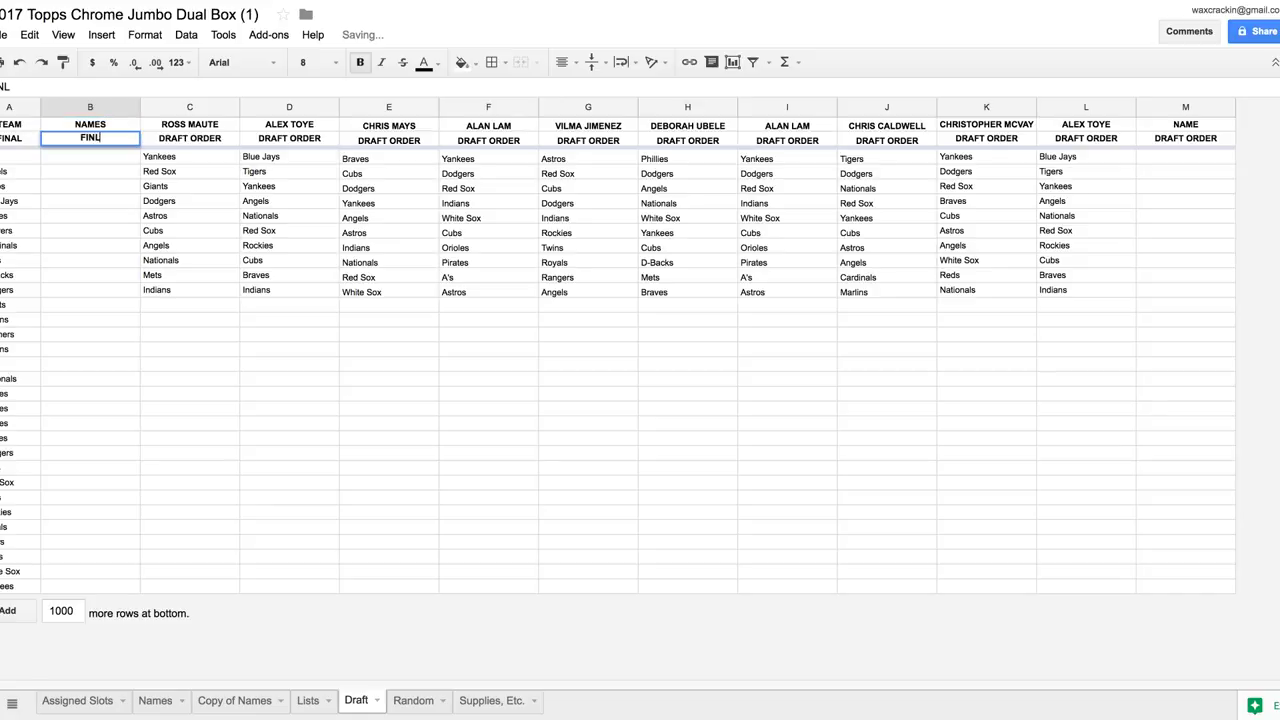
text(AL)
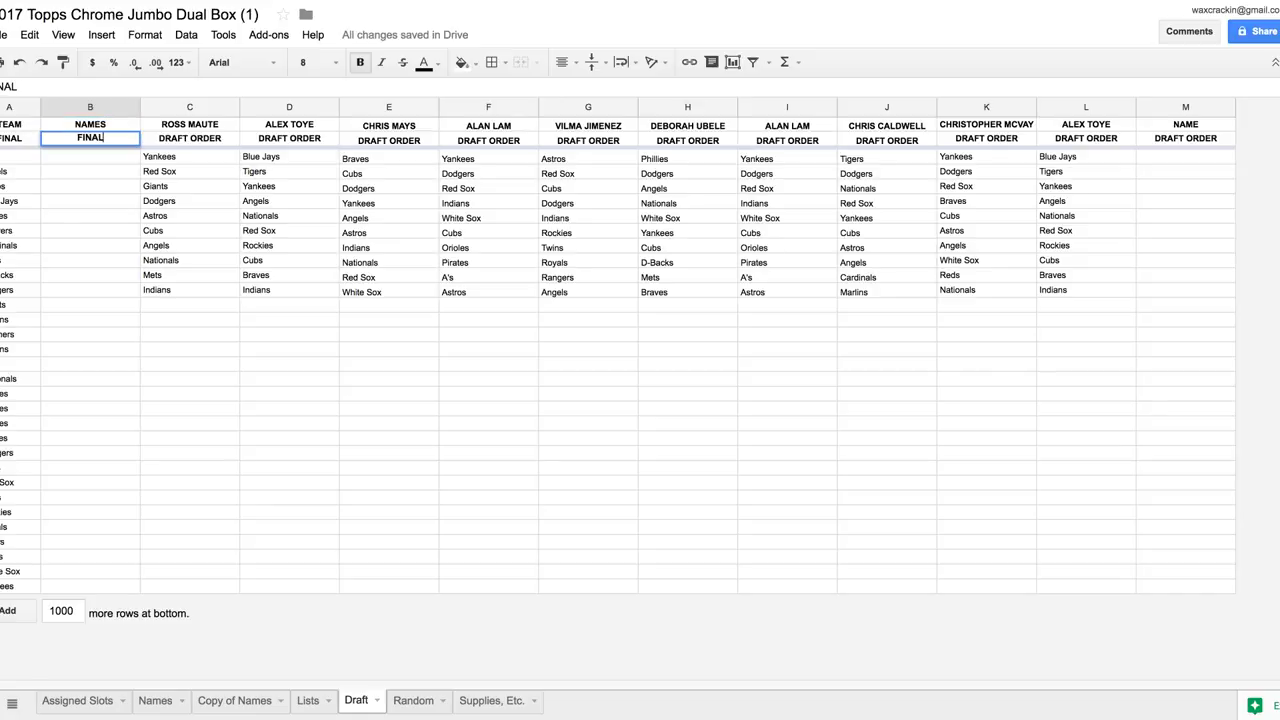
key(Return)
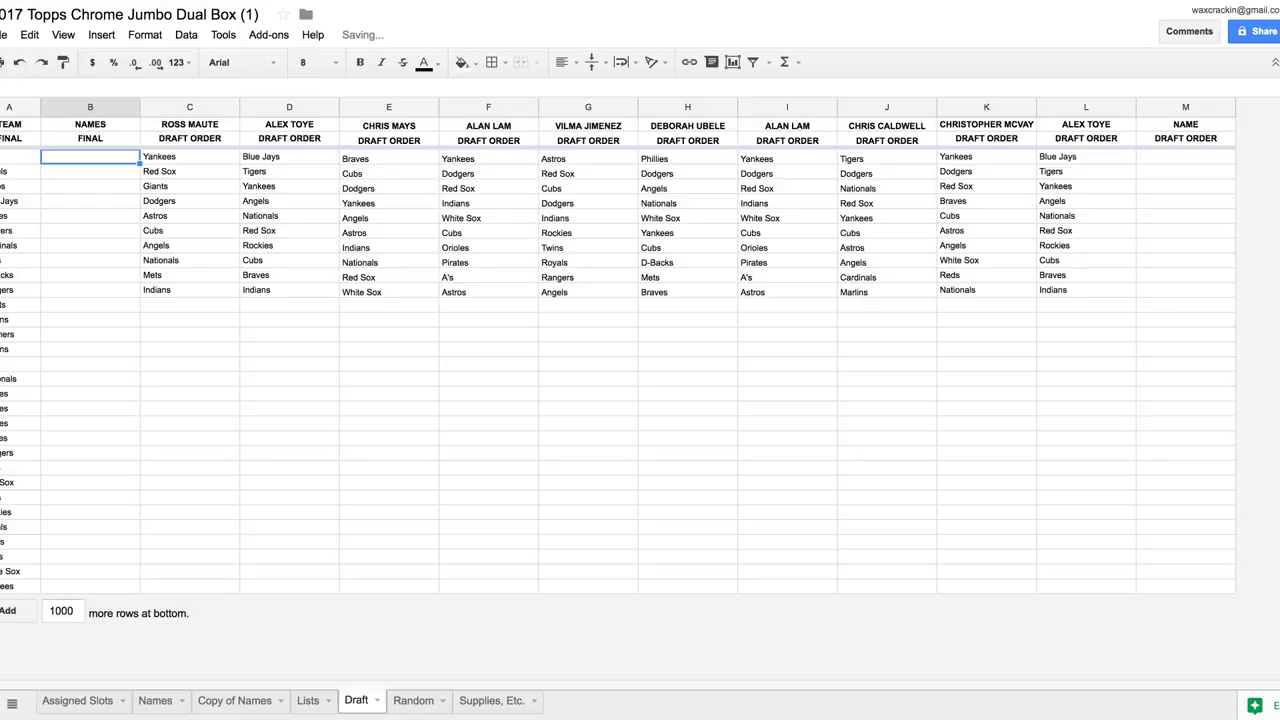
Shade the Yankees pick in column C light grey and enter its drafter's name in column B
click(190, 156)
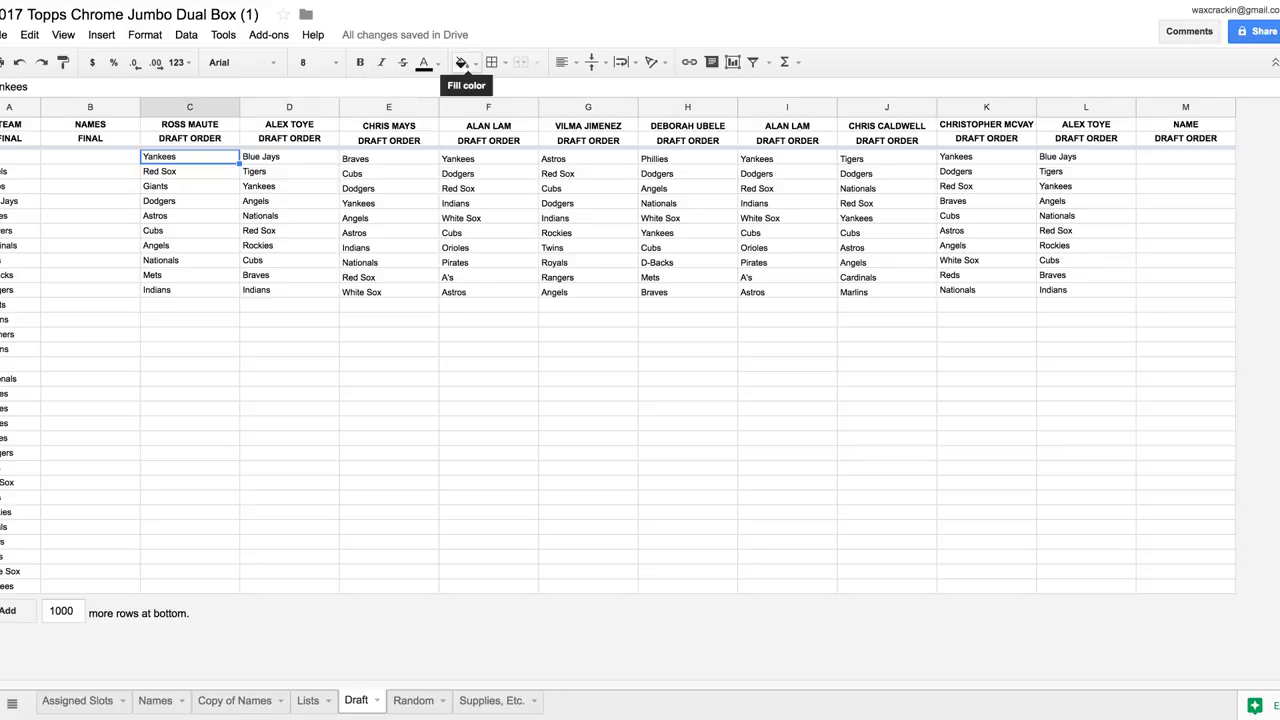
click(462, 62)
click(544, 114)
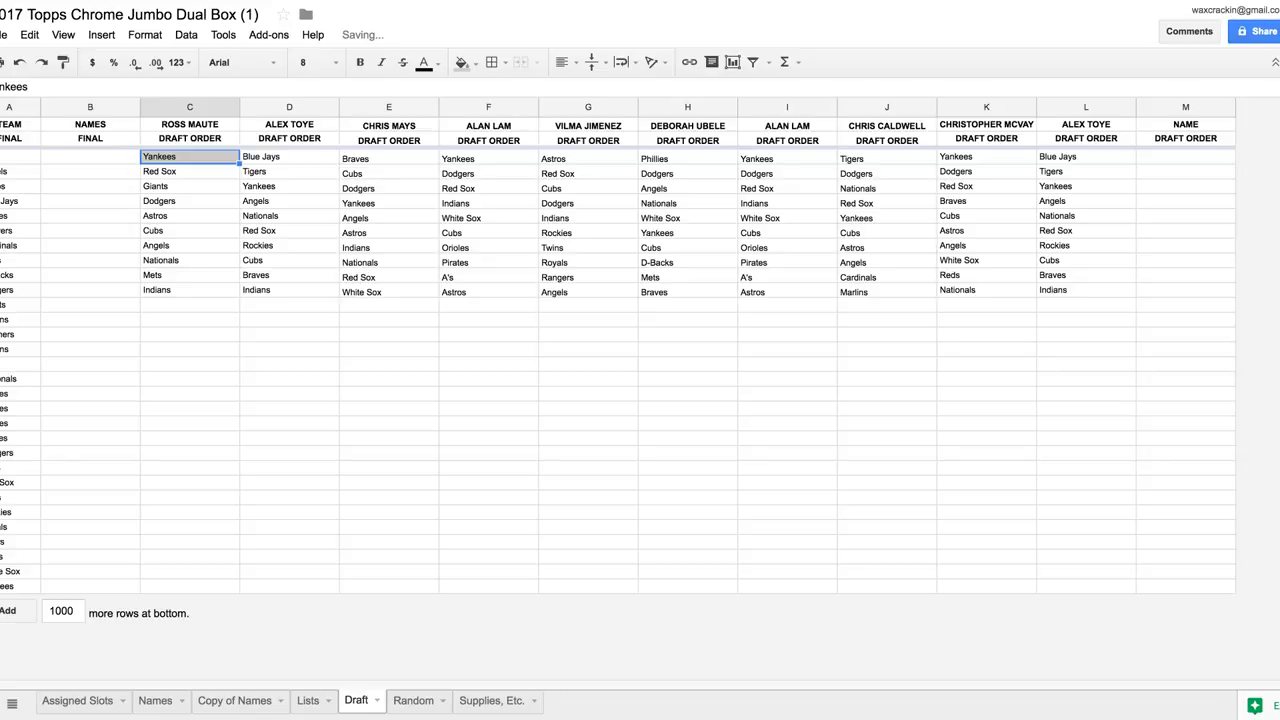
click(90, 586)
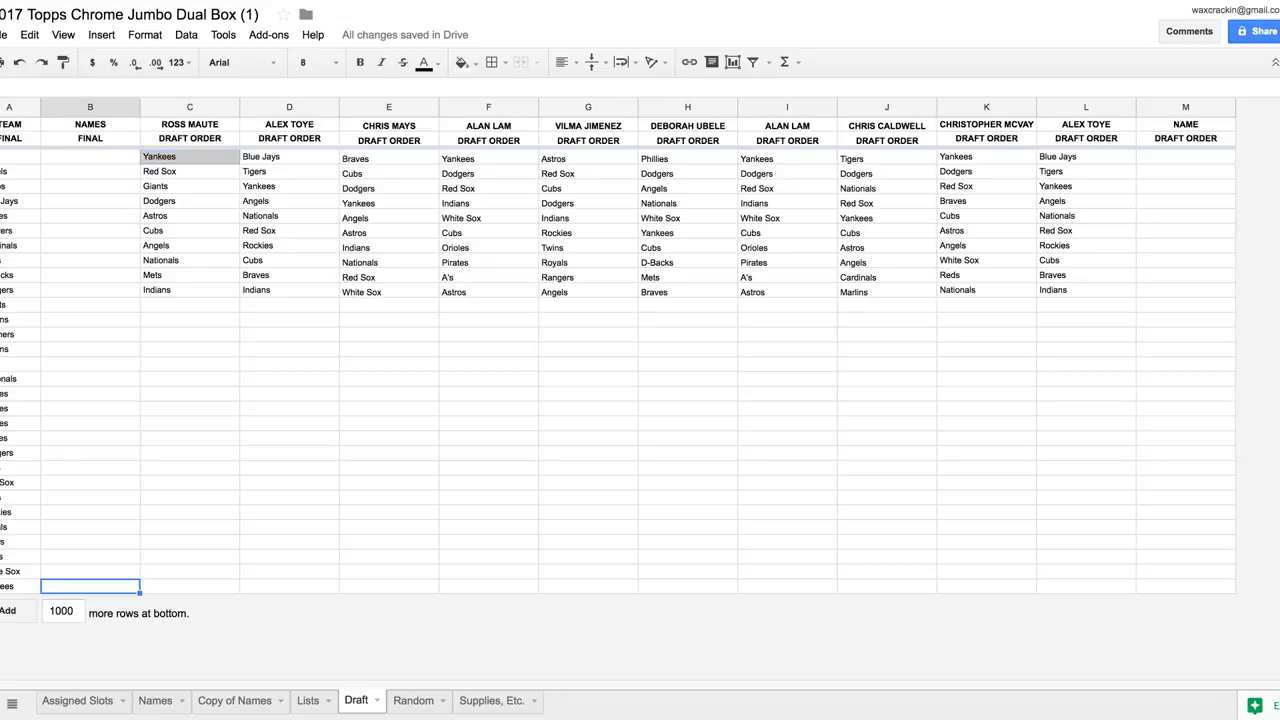
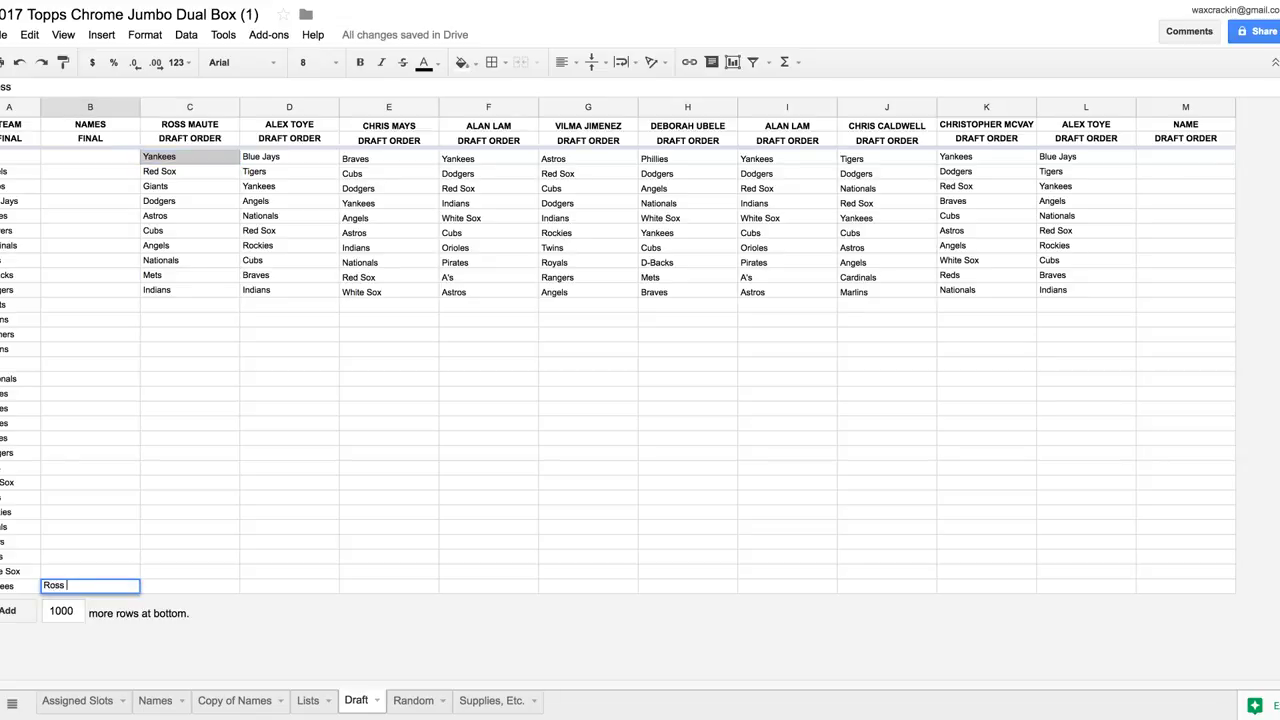
key(Tab)
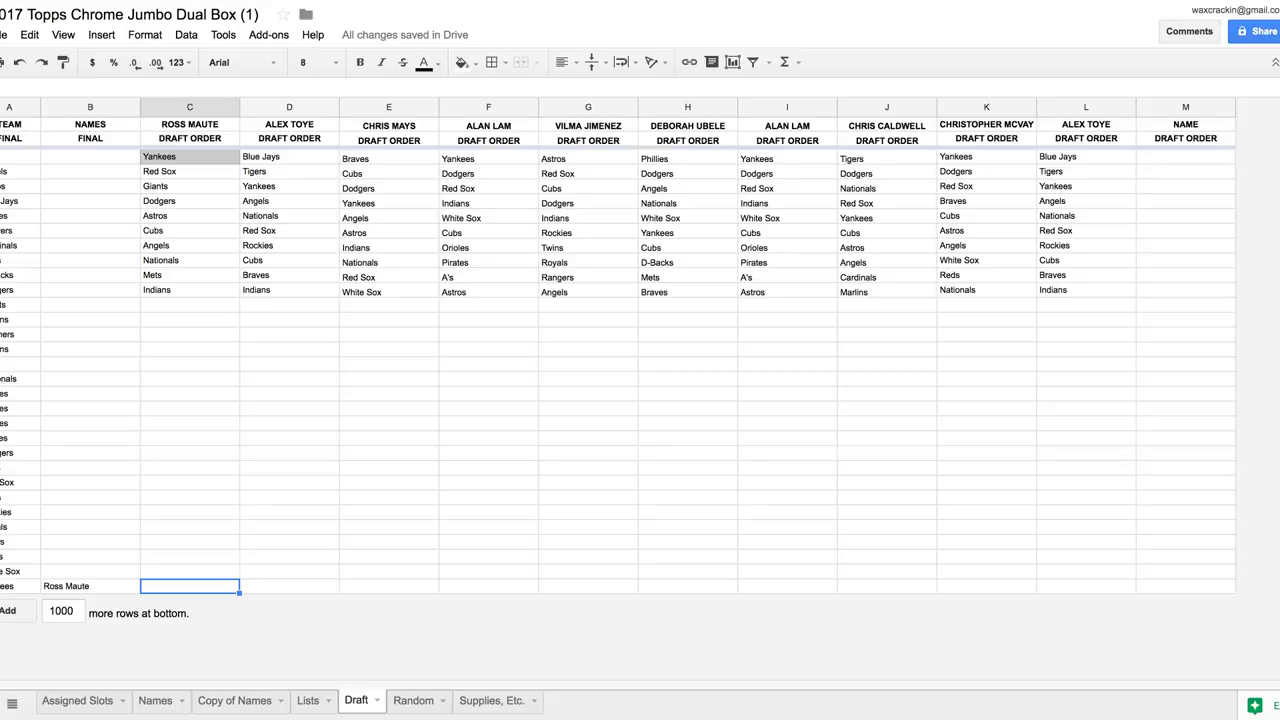
Shade the Blue Jays pick in column D light grey and enter its drafter's name in column B
click(289, 157)
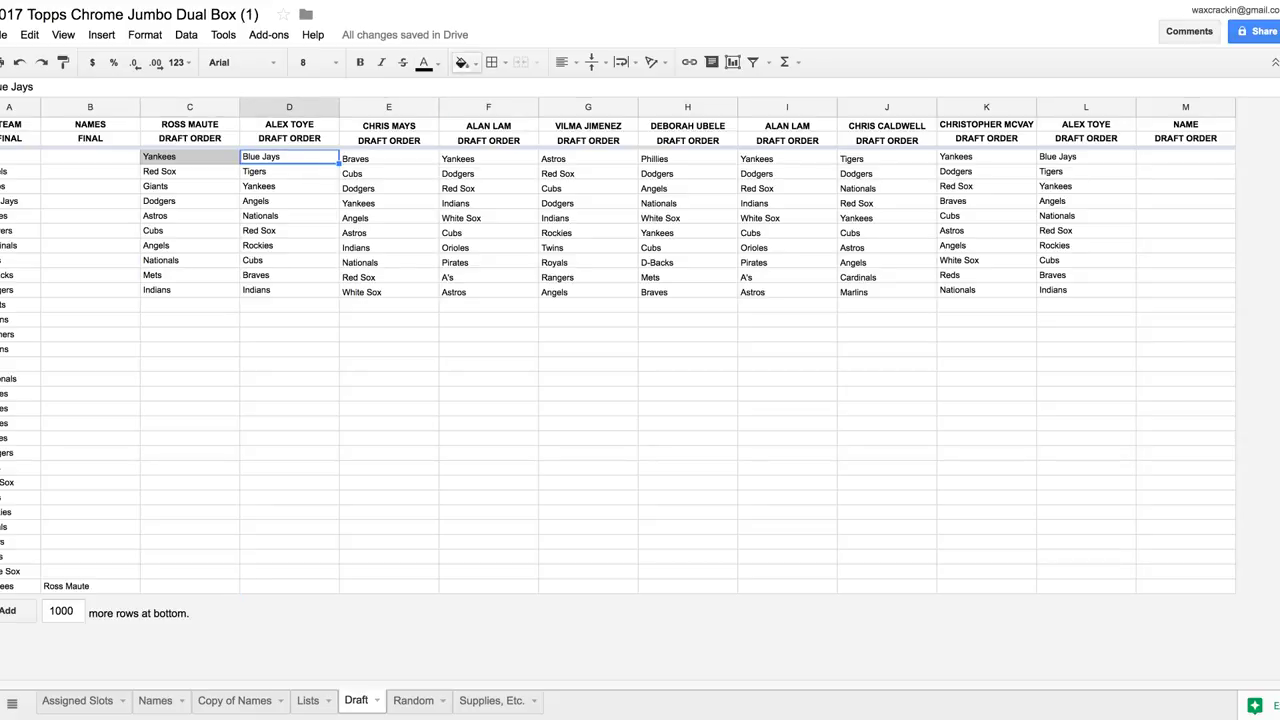
click(462, 62)
click(544, 114)
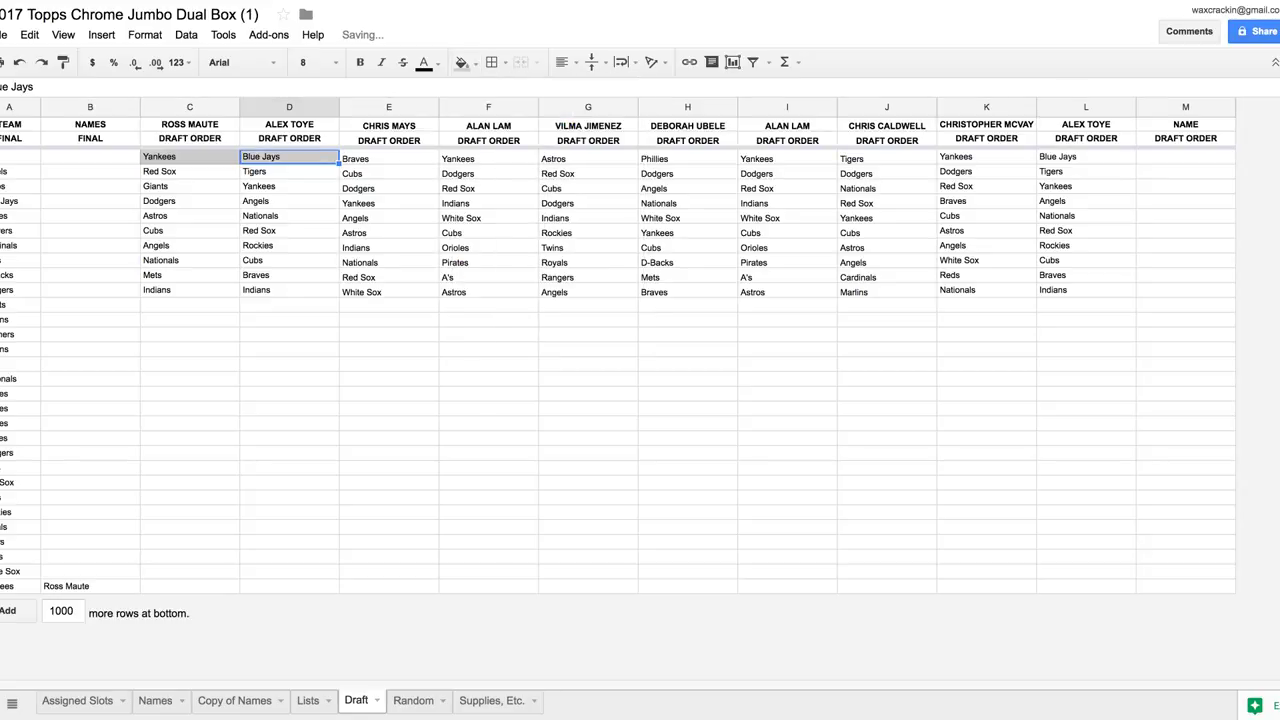
click(90, 201)
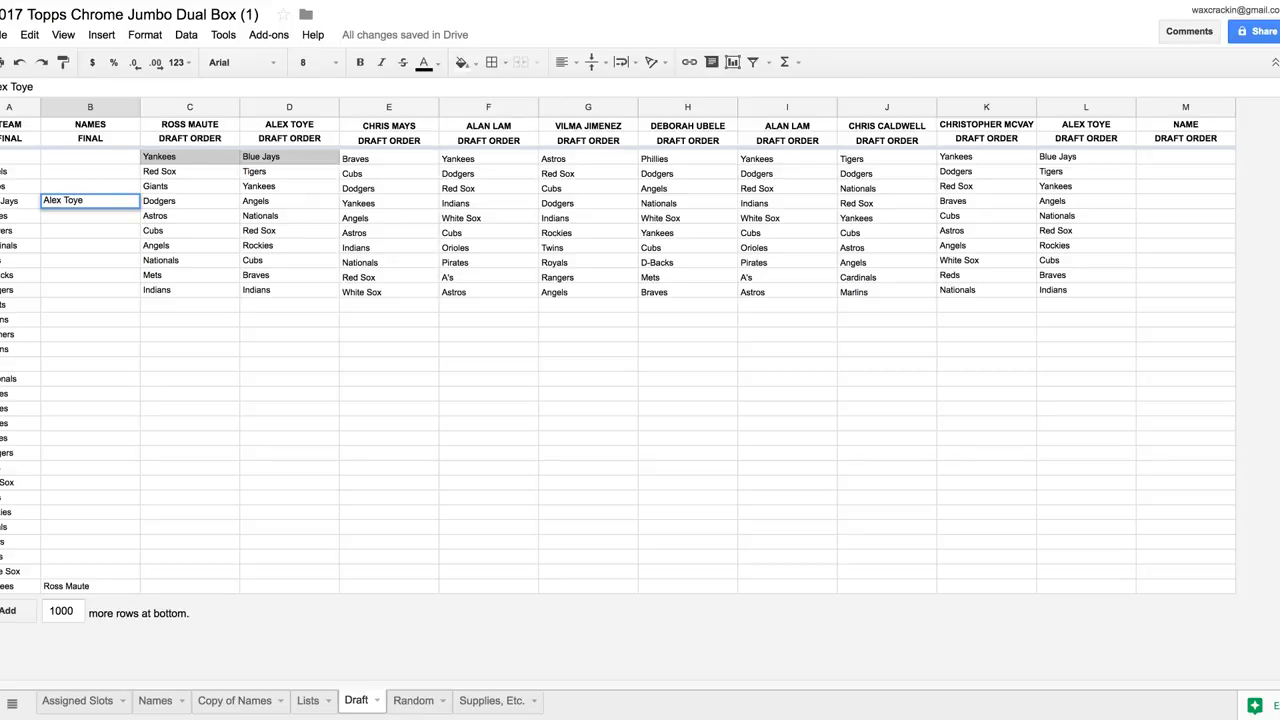
Shade the Braves pick in column E light grey and enter its drafter's name in column B
click(389, 158)
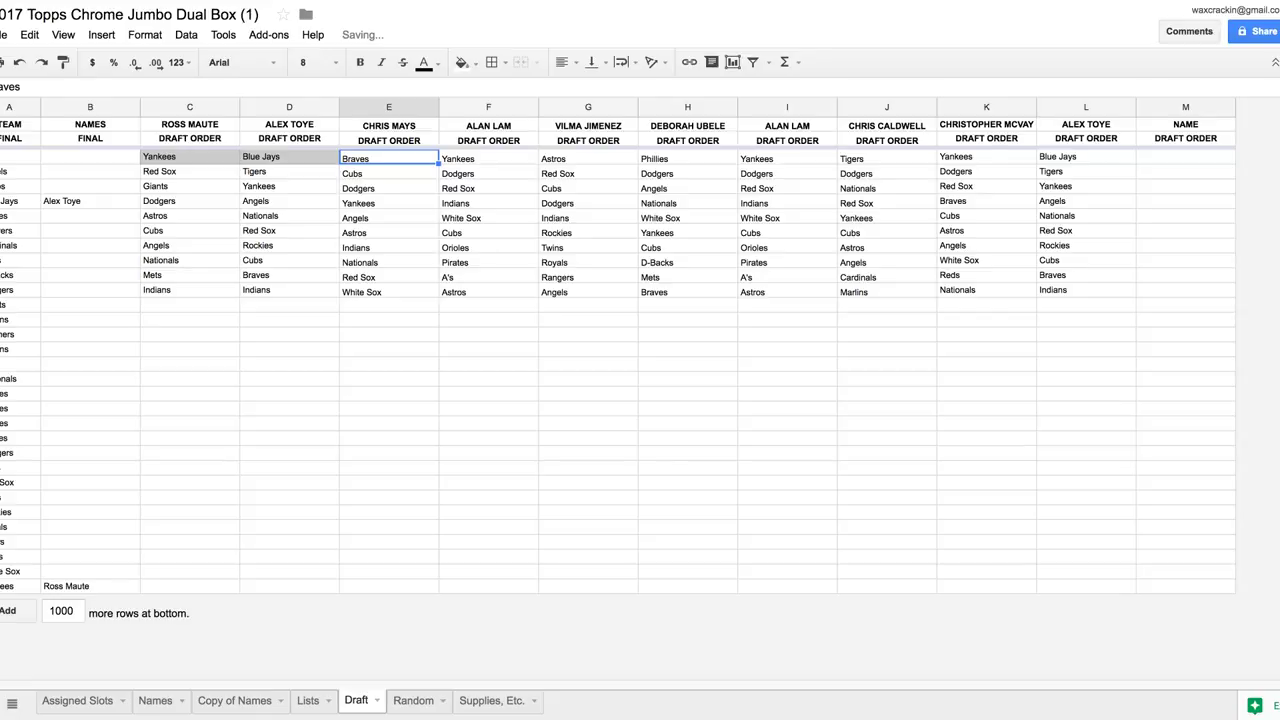
click(462, 62)
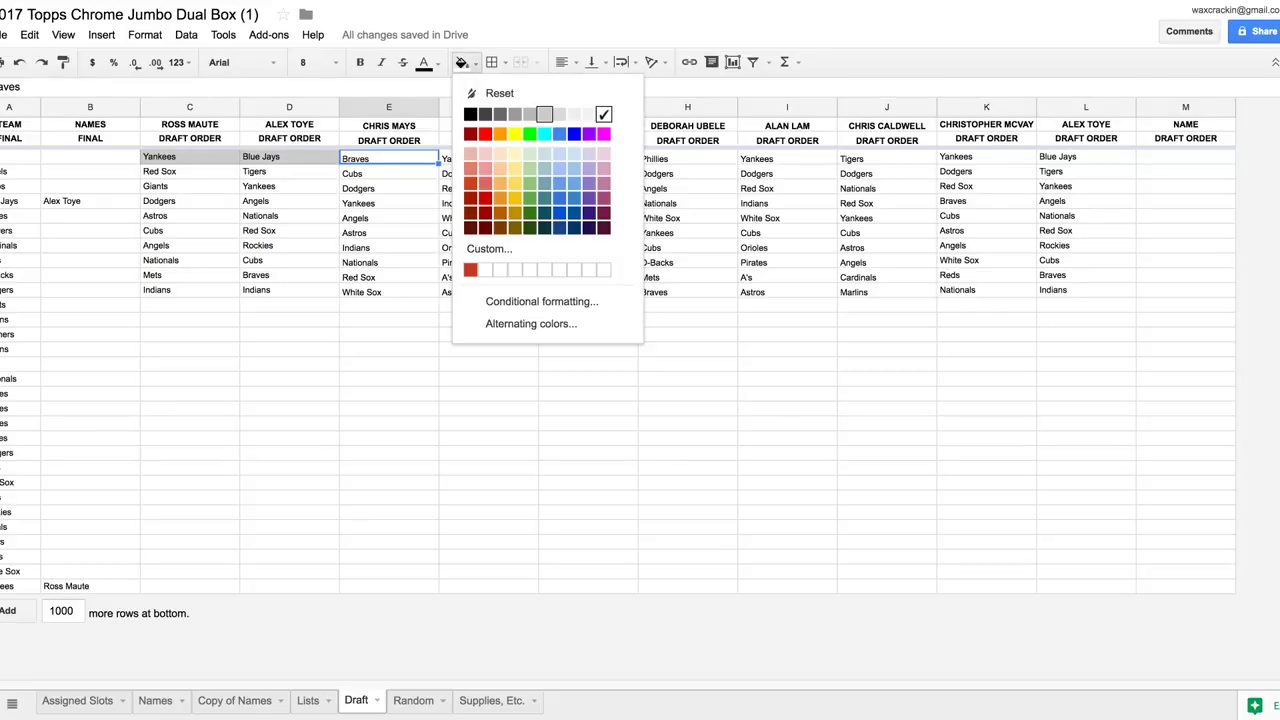
click(544, 114)
click(90, 215)
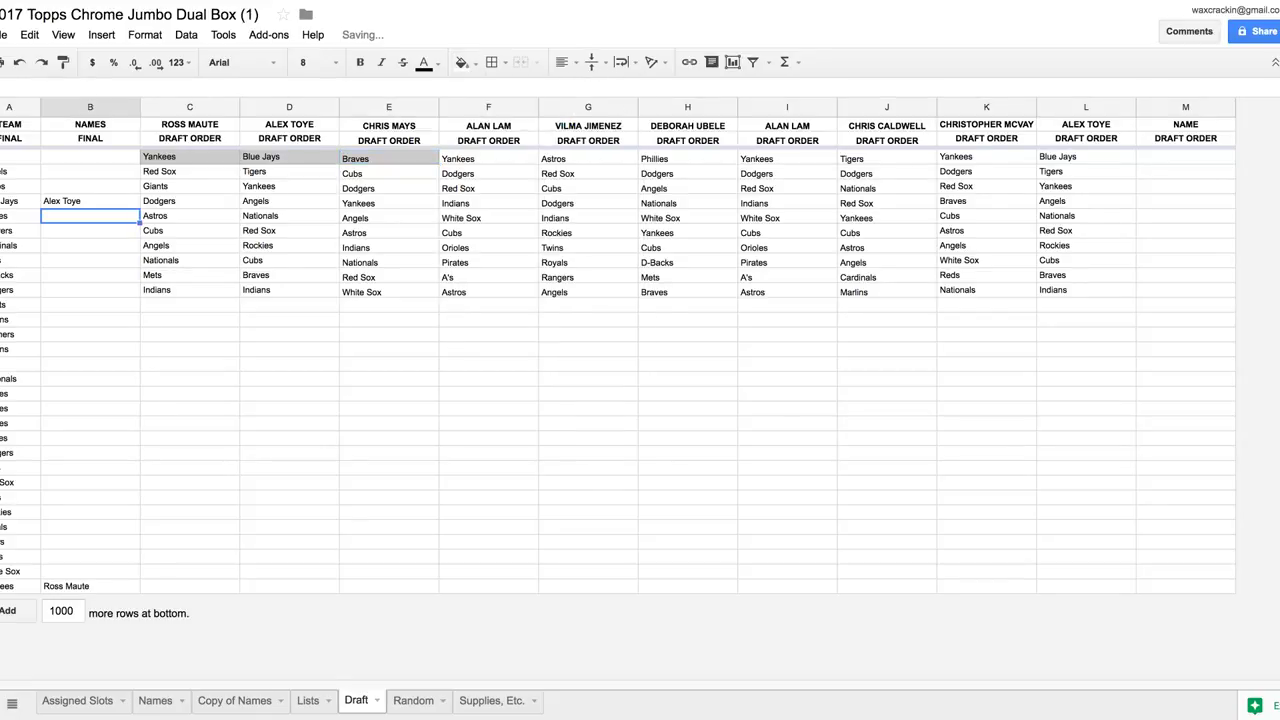
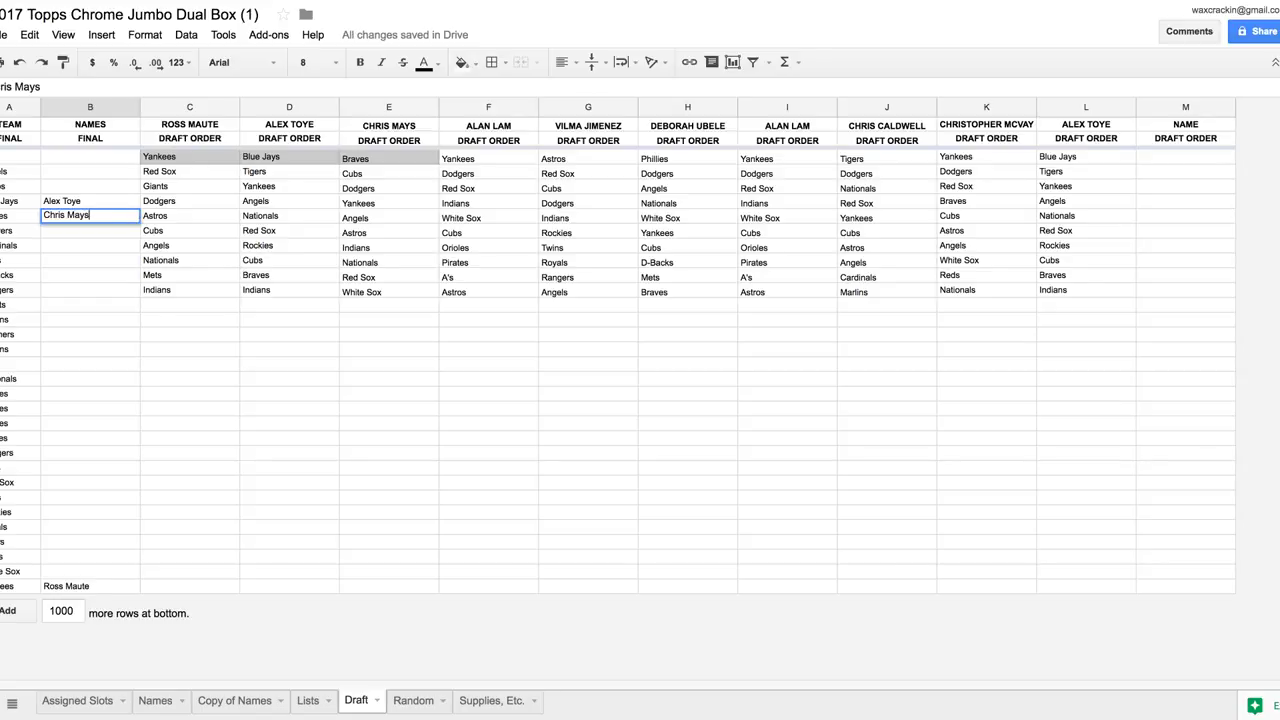
key(Tab)
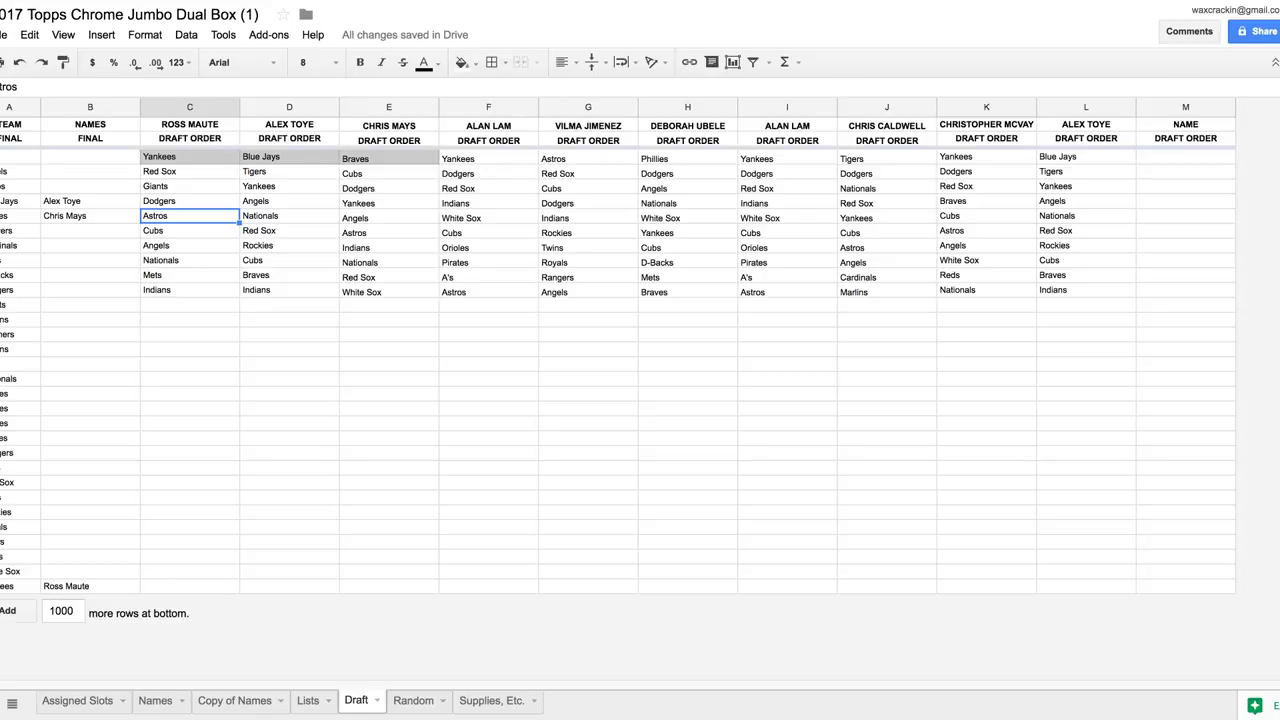
Shade the Dodgers pick in column F light grey and enter its drafter's name in column B
click(488, 173)
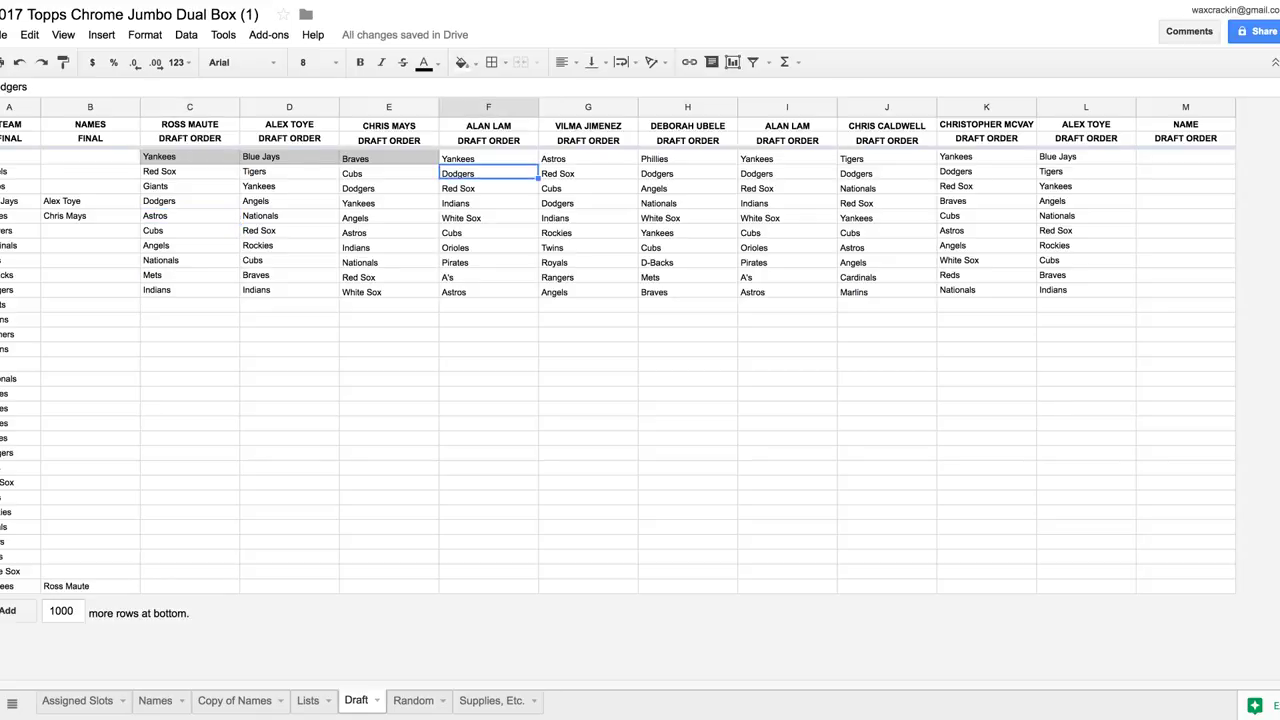
click(462, 62)
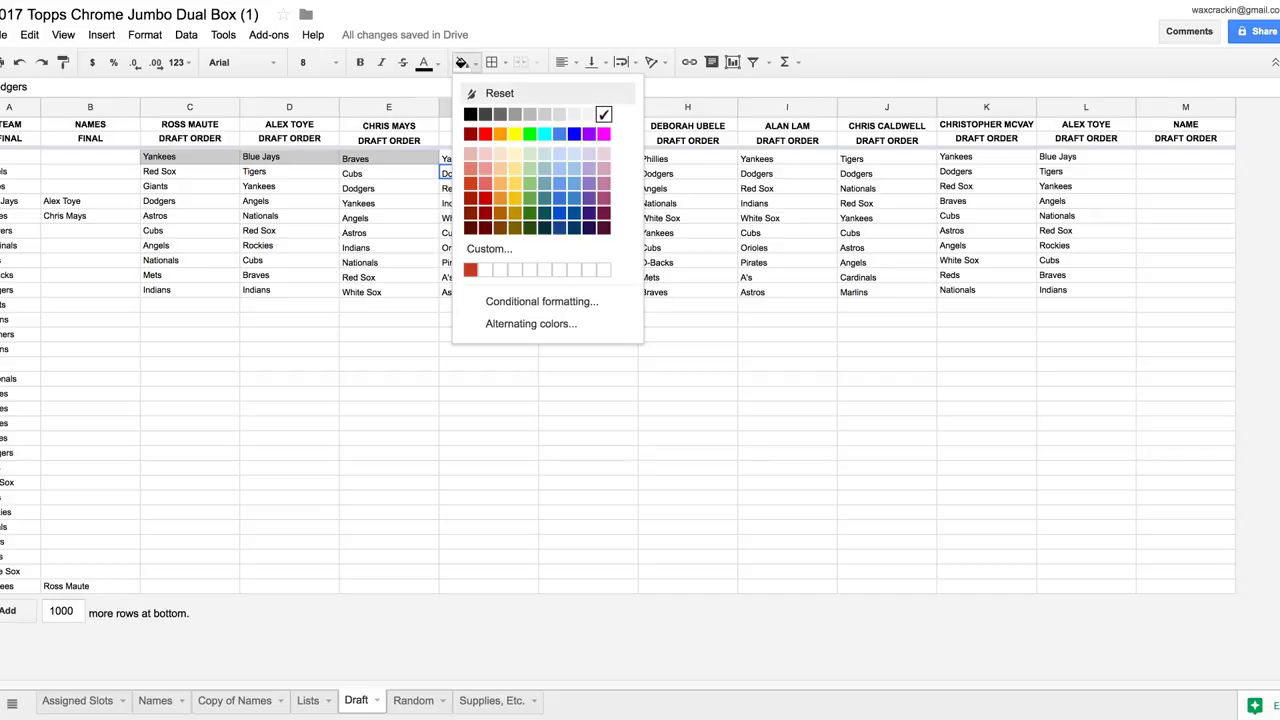
click(544, 114)
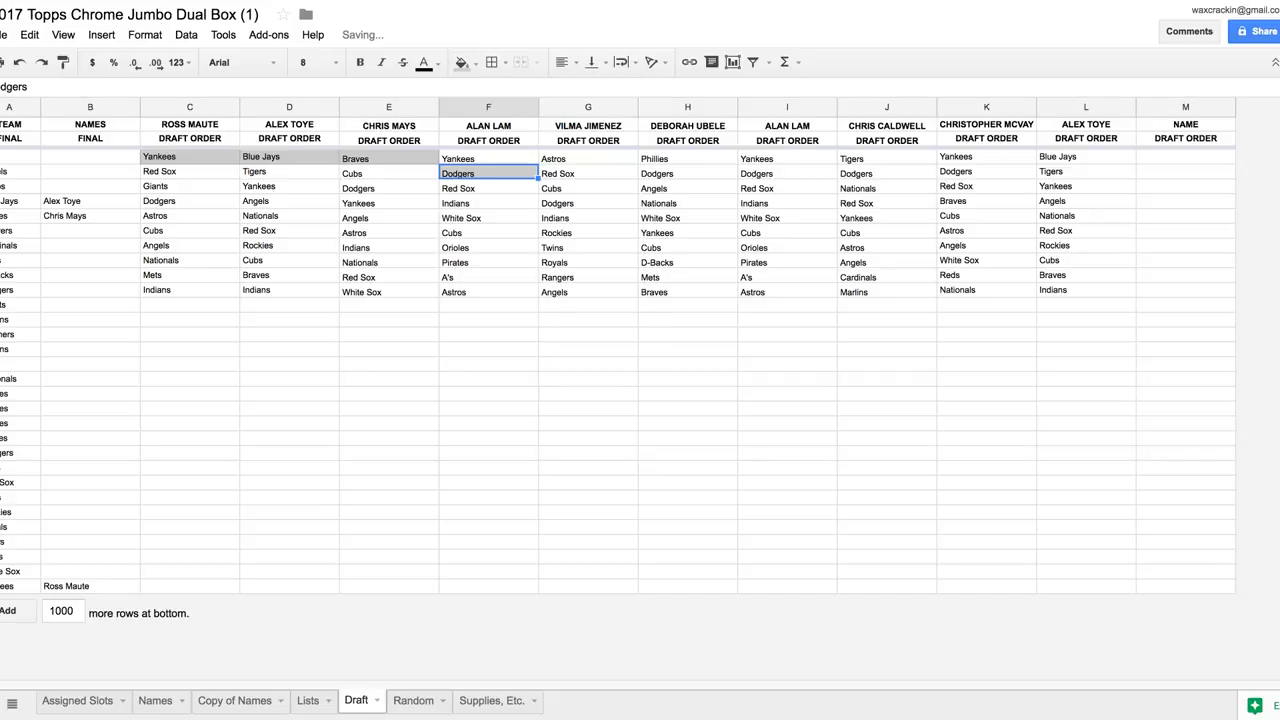
click(90, 289)
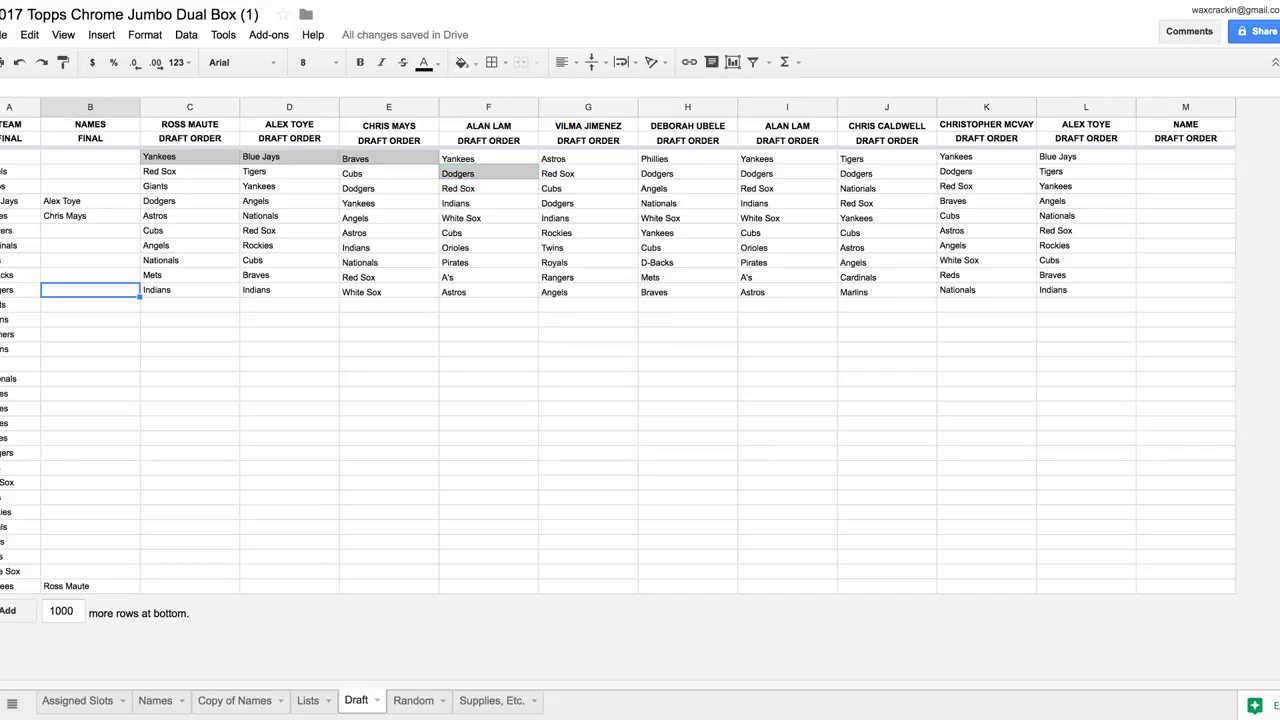
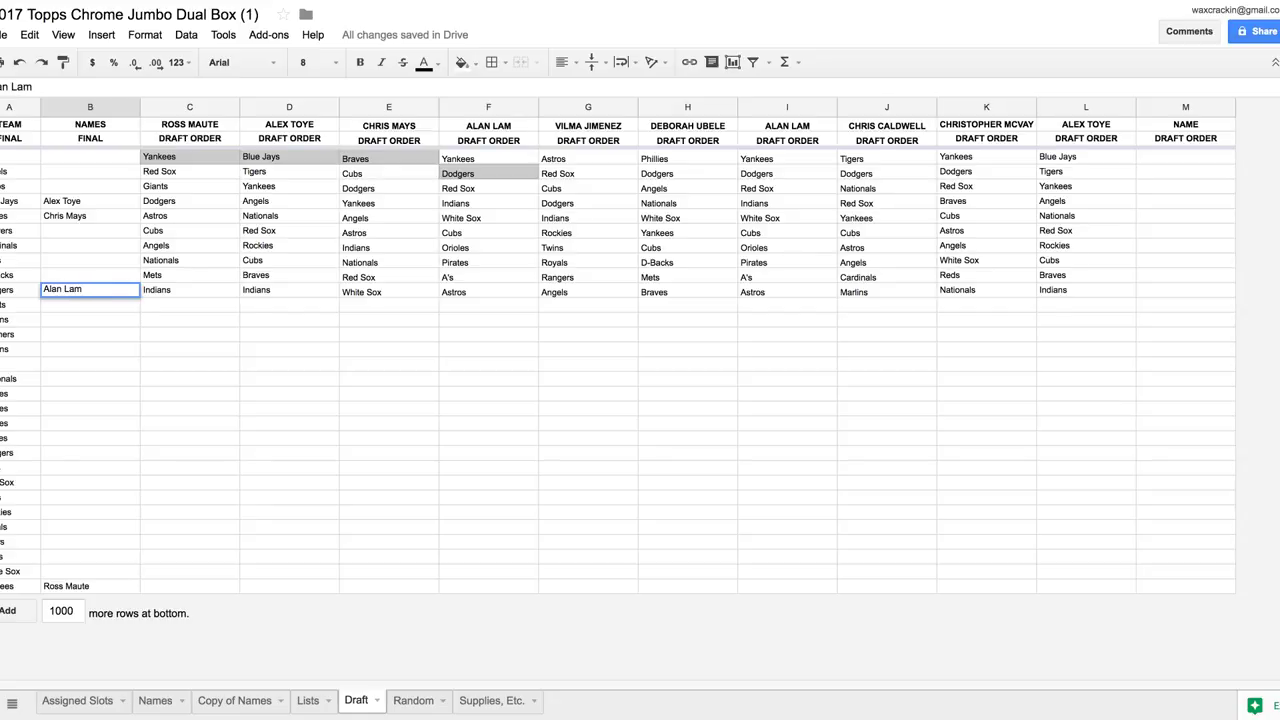
key(Return)
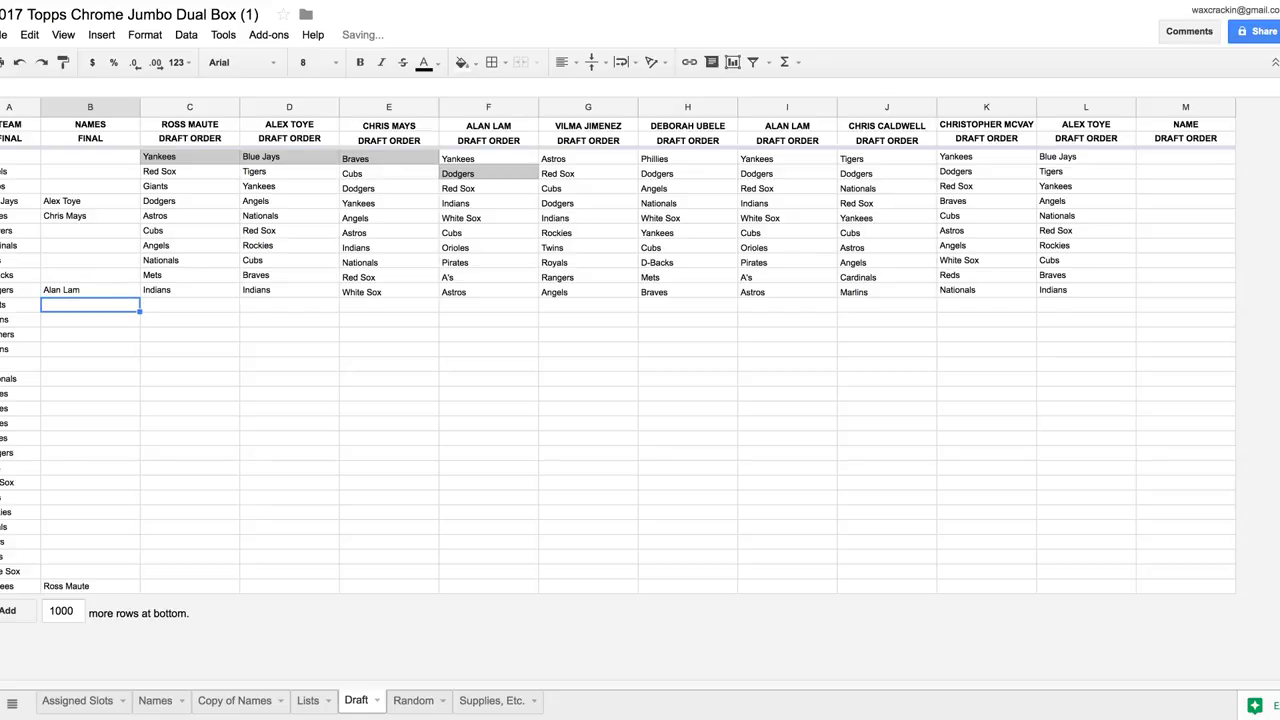
Shade the Astros pick in column G grey and enter its drafter's name, correcting the surname's spelling
click(588, 158)
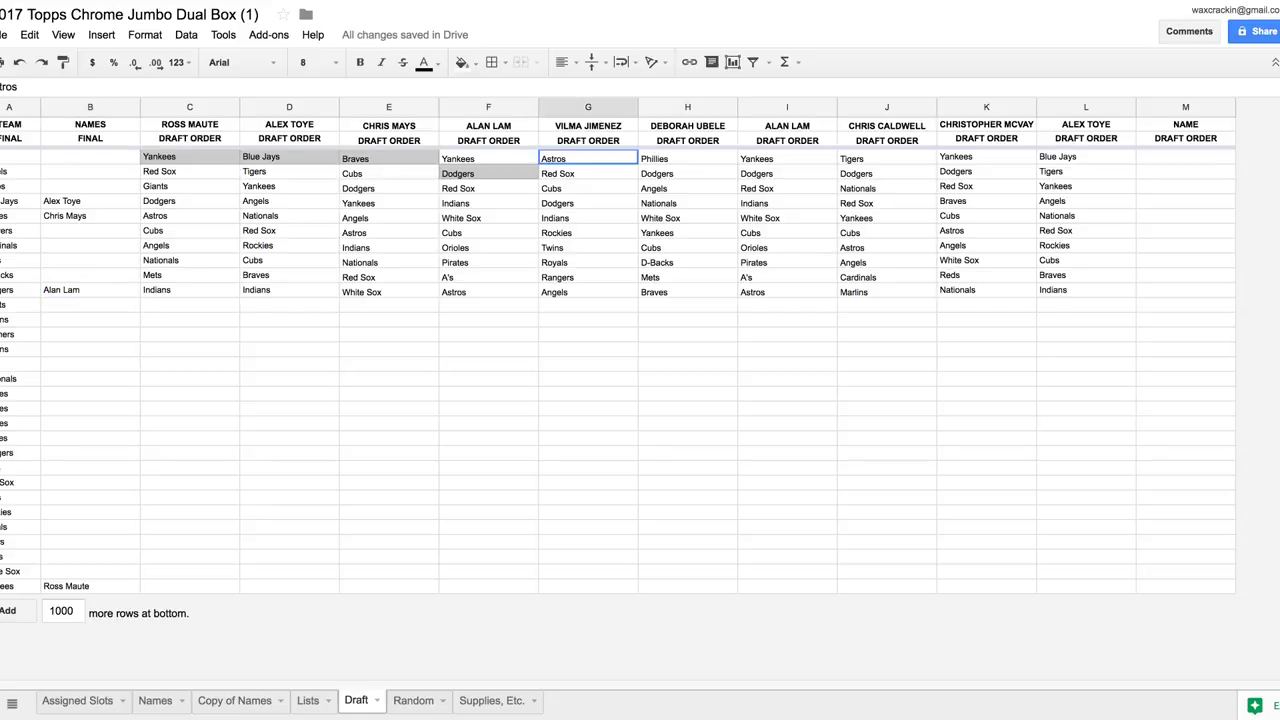
click(462, 62)
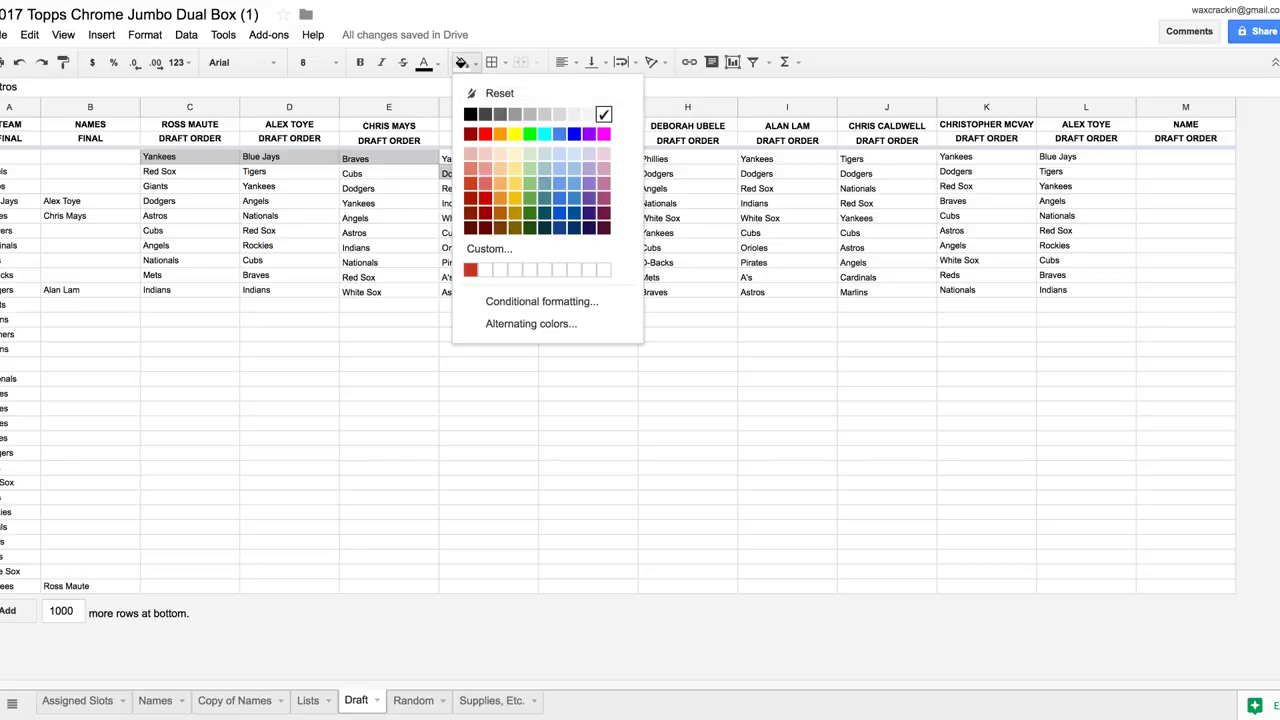
click(546, 114)
click(90, 186)
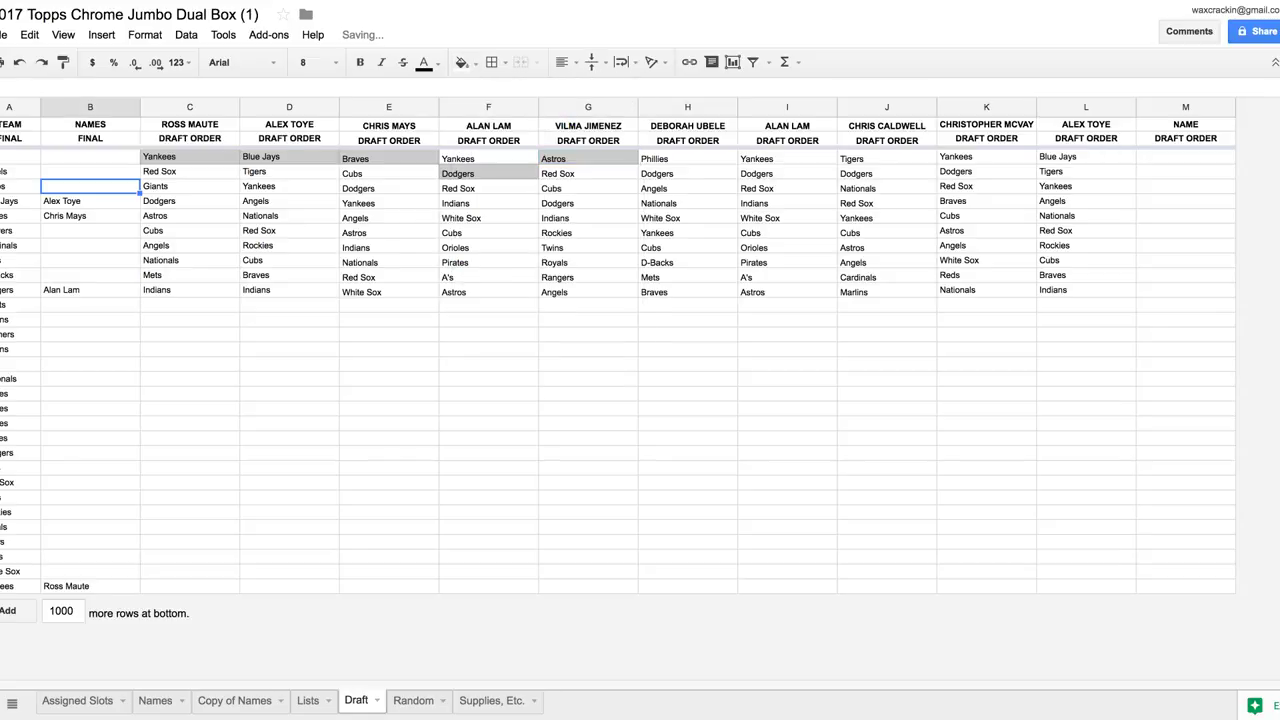
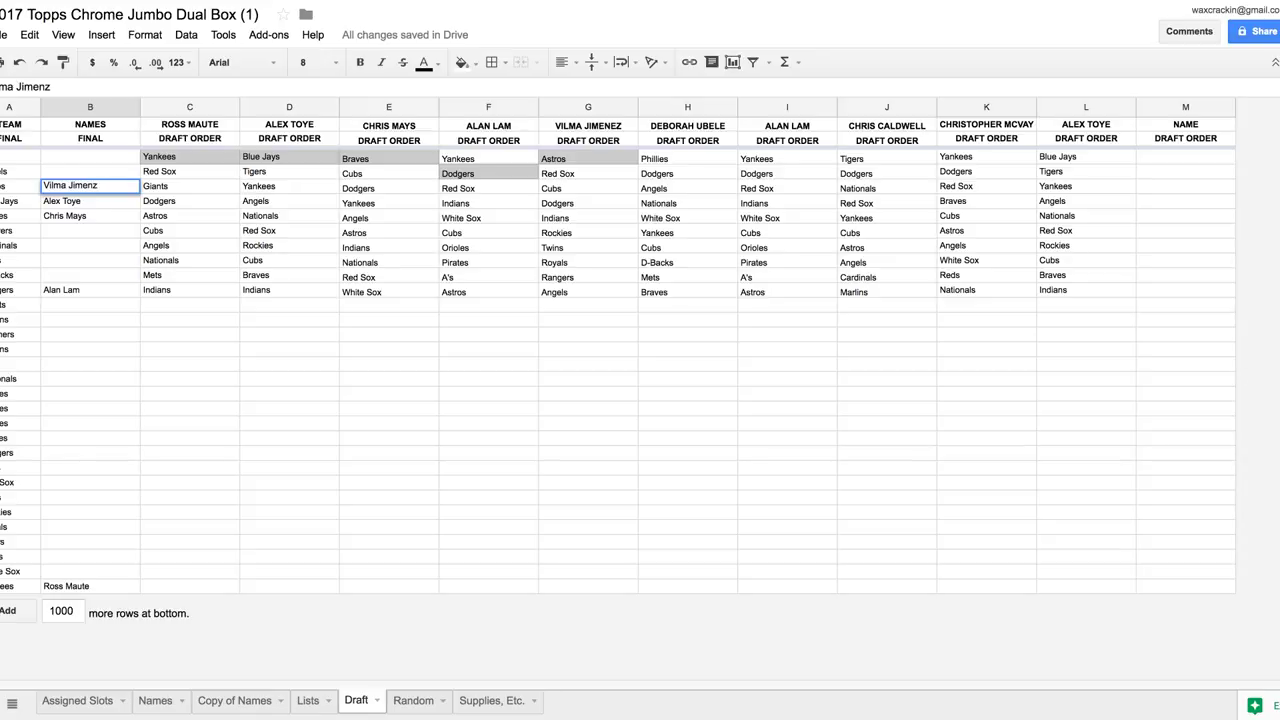
key(Return)
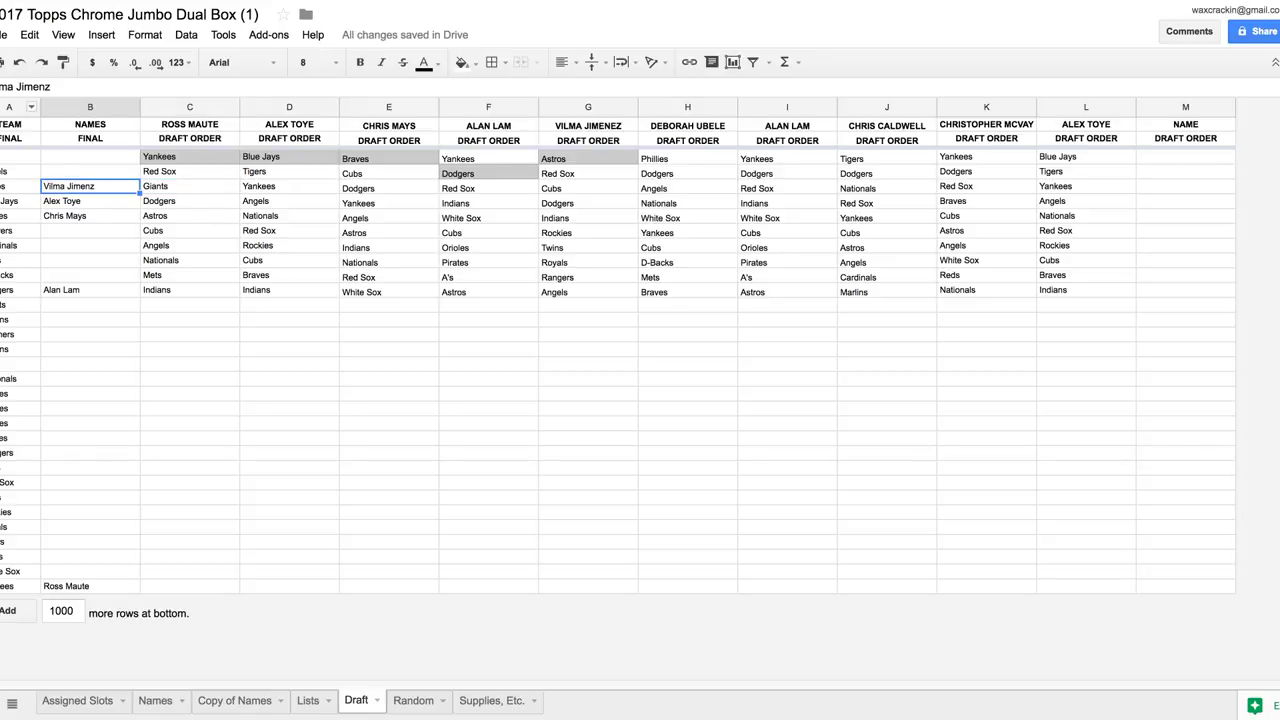
key(Return)
key(BackSpace)
text(ez)
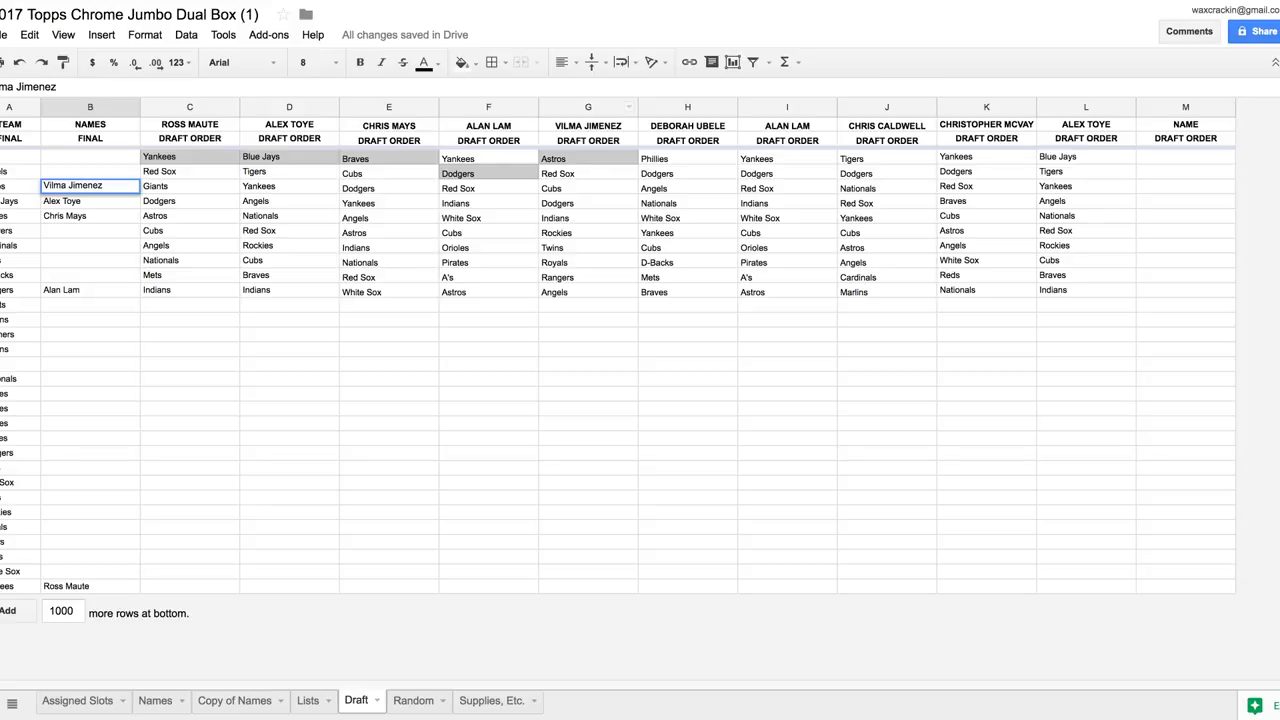
Shade the Phillies pick light grey and enter its drafter's name in the NAMES column
click(687, 158)
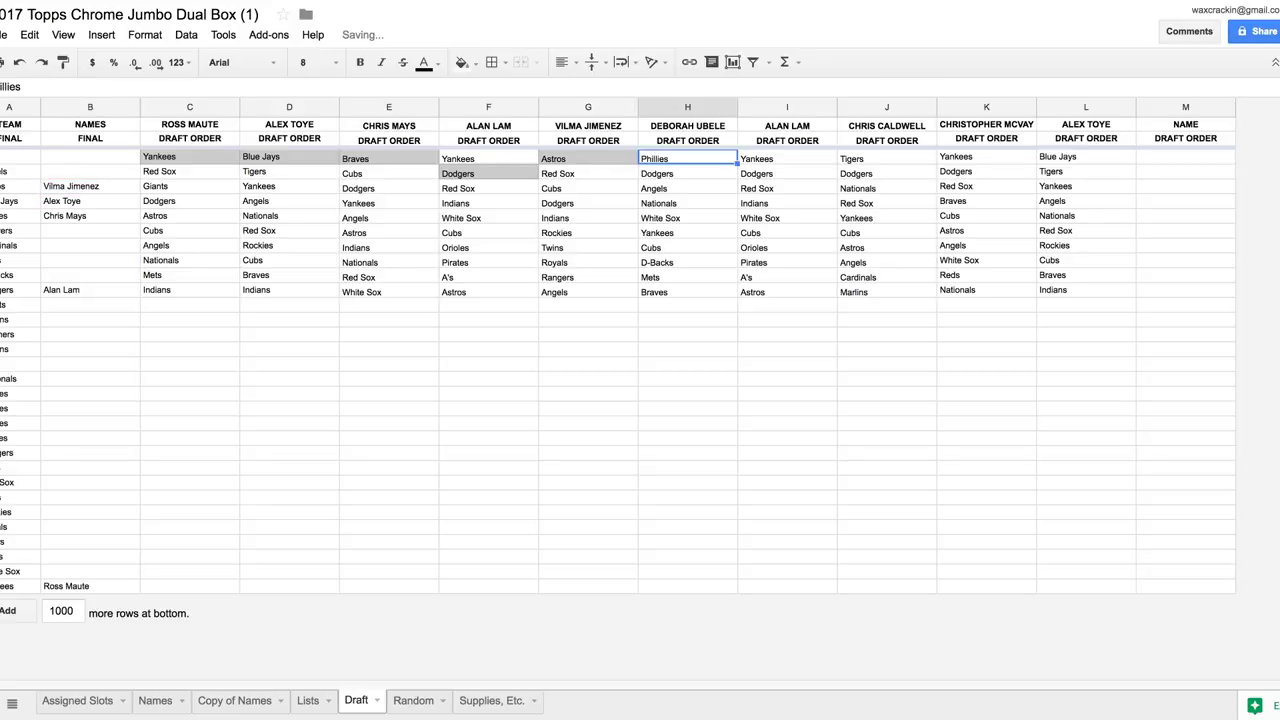
click(461, 62)
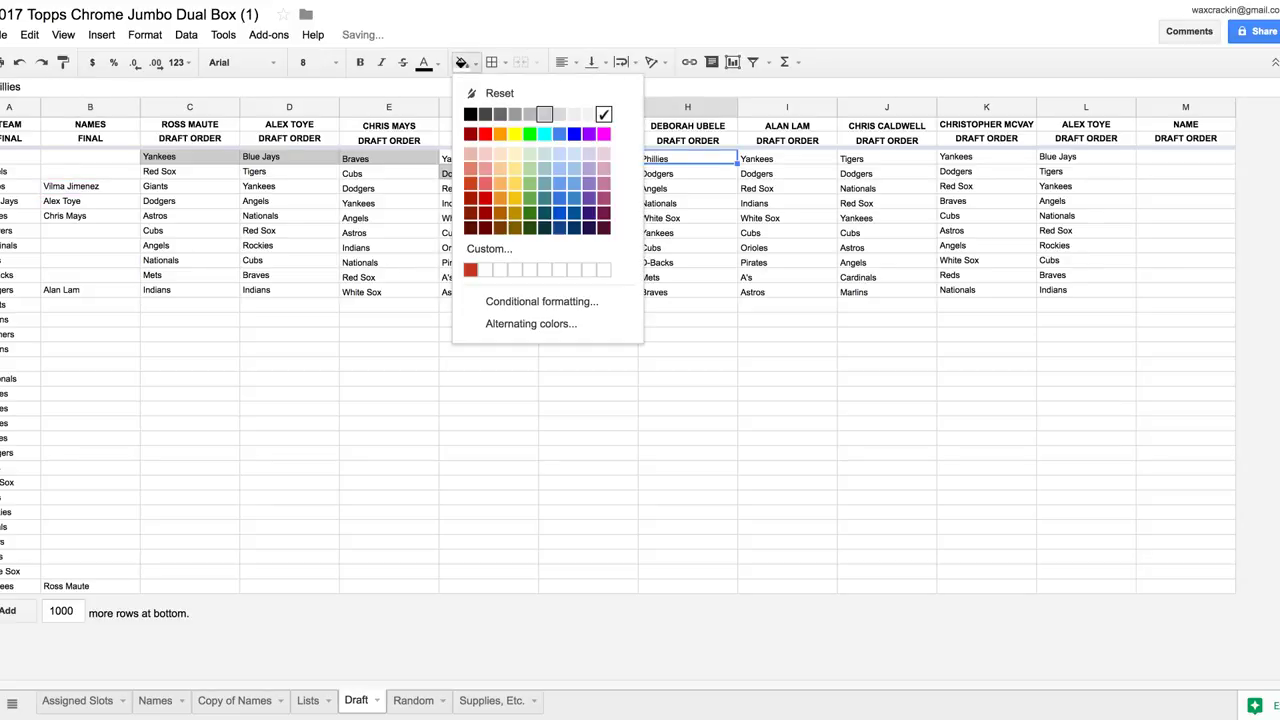
click(547, 114)
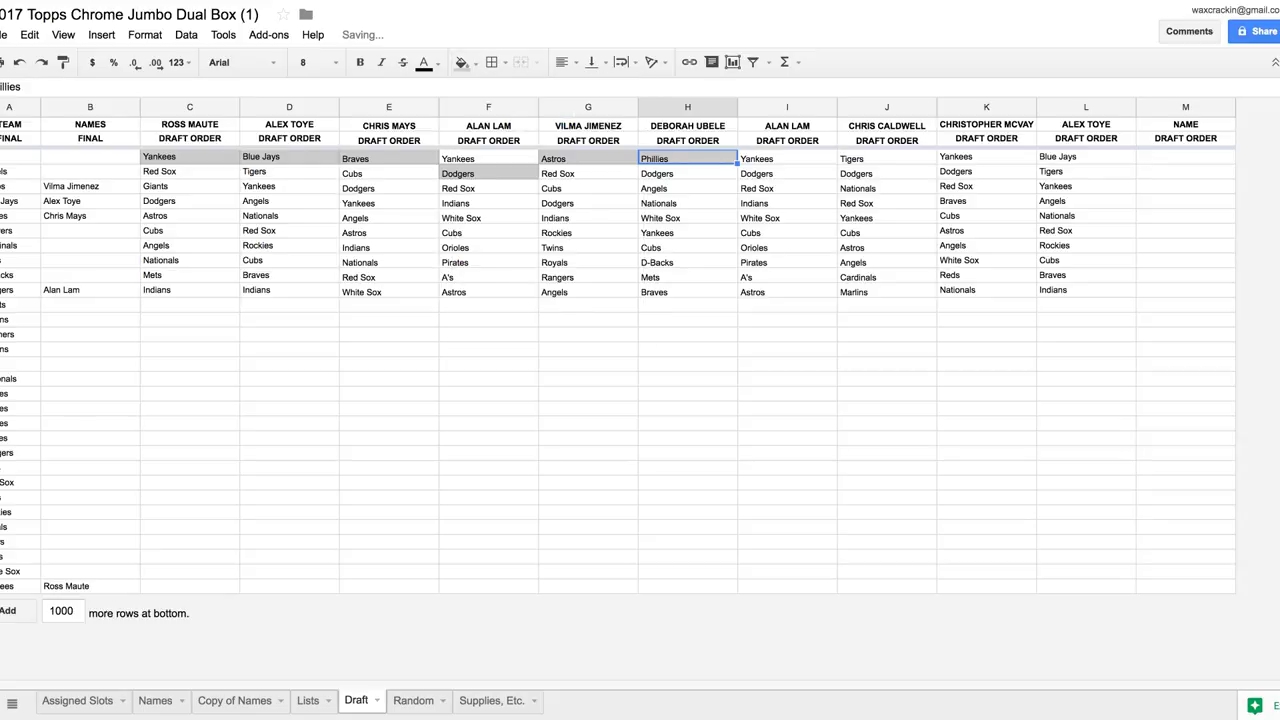
click(90, 423)
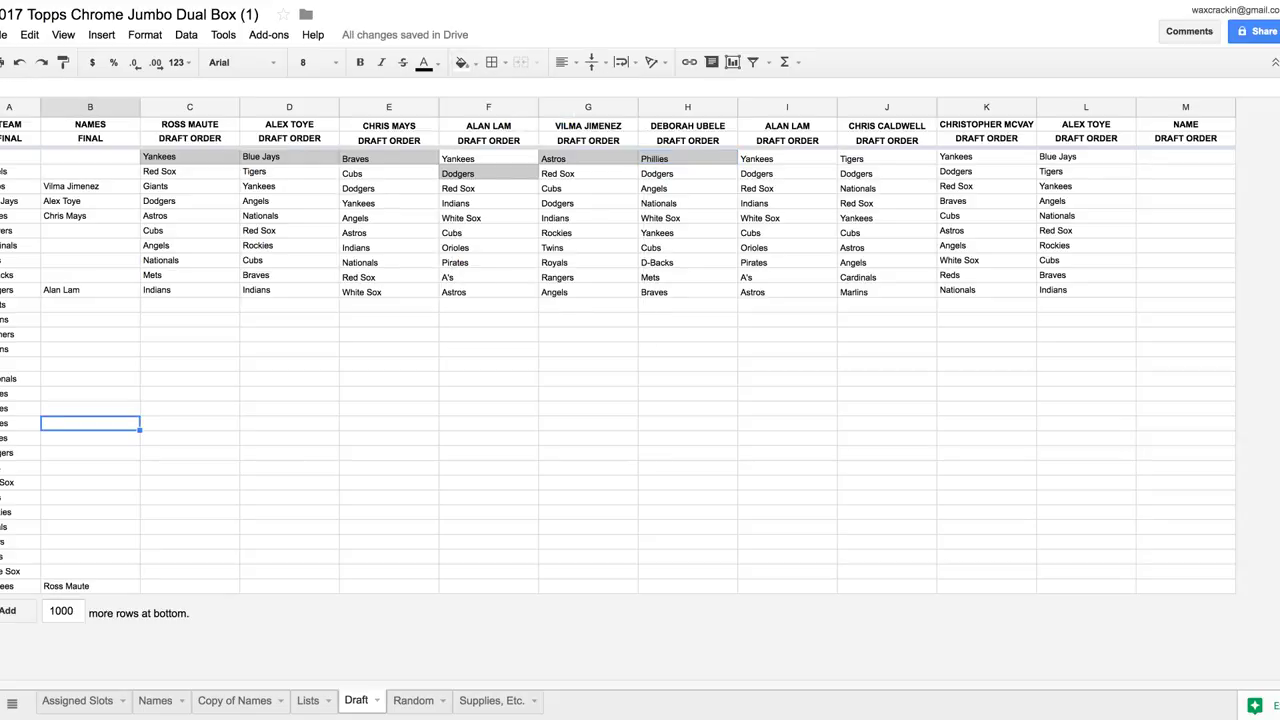
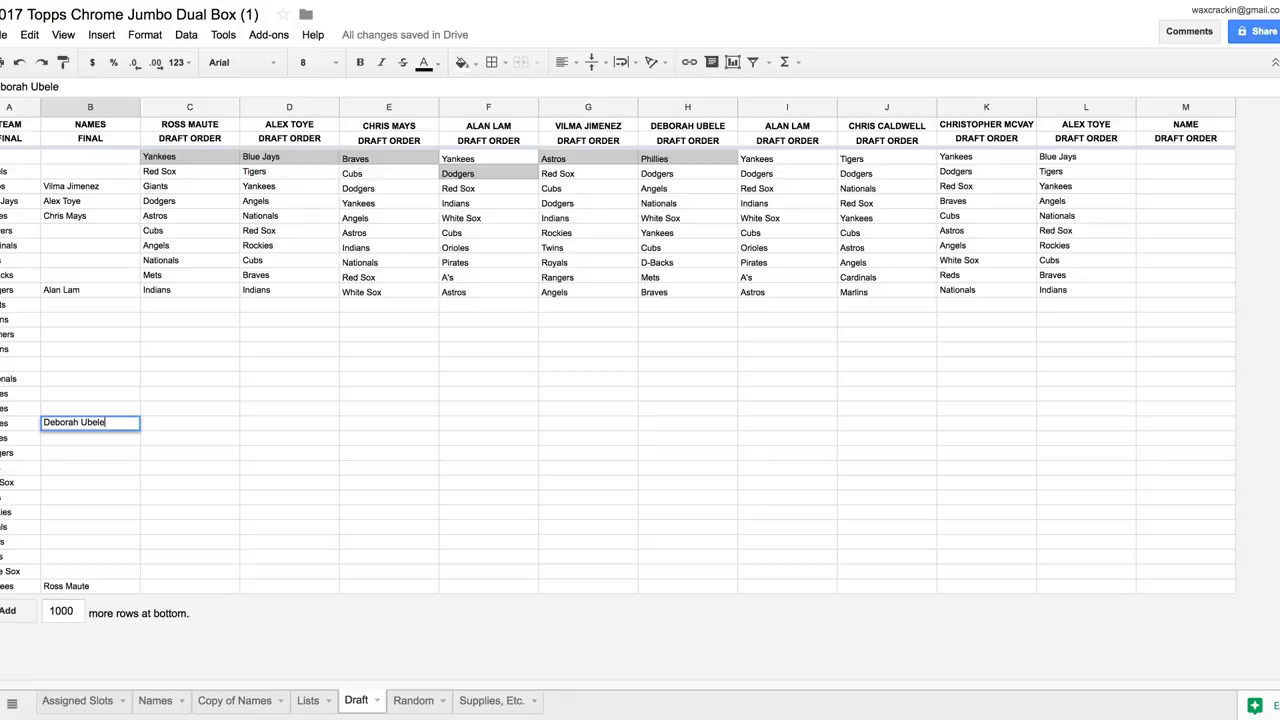
key(Tab)
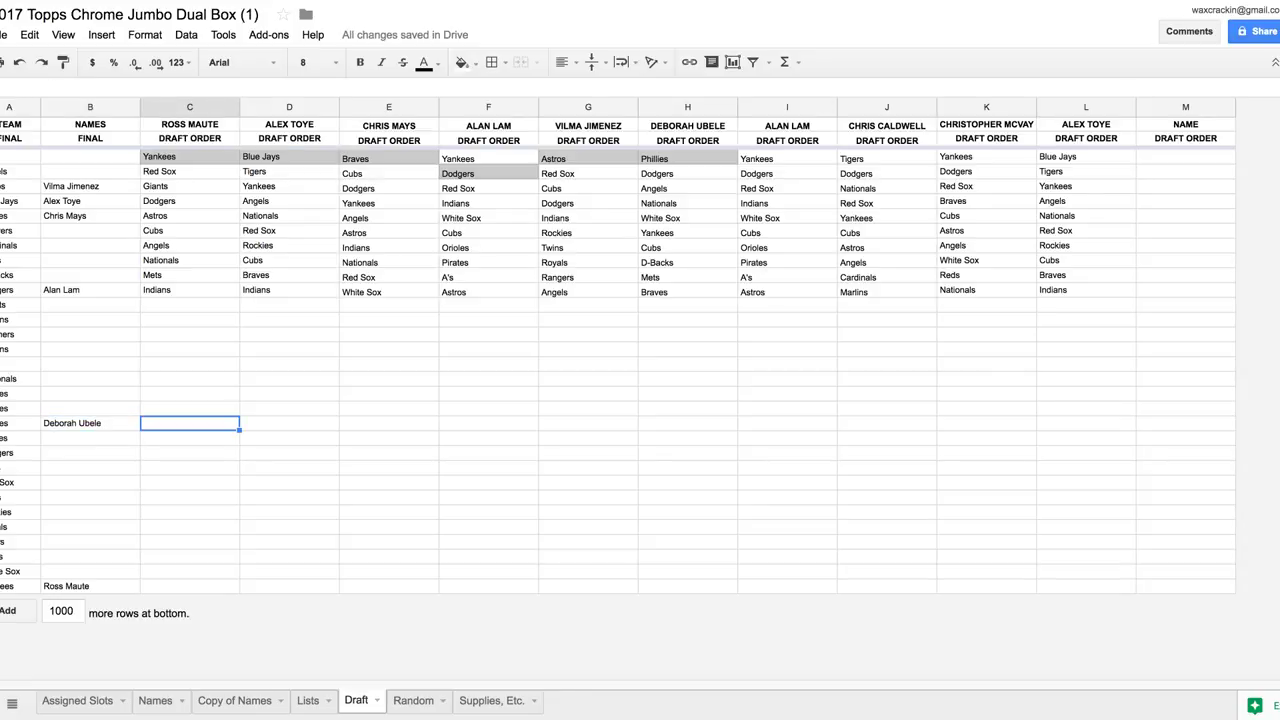
Shade the Red Sox pick in column I grey and record its drafter's name in NAMES
click(787, 188)
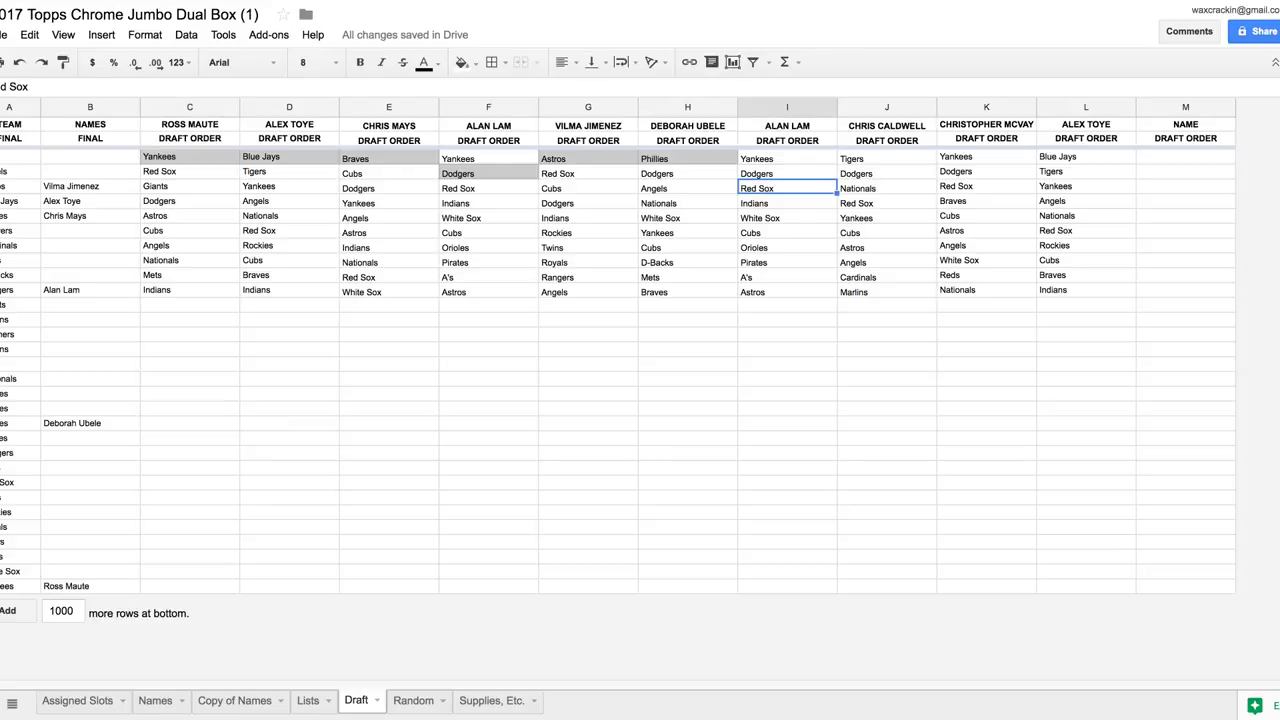
click(462, 62)
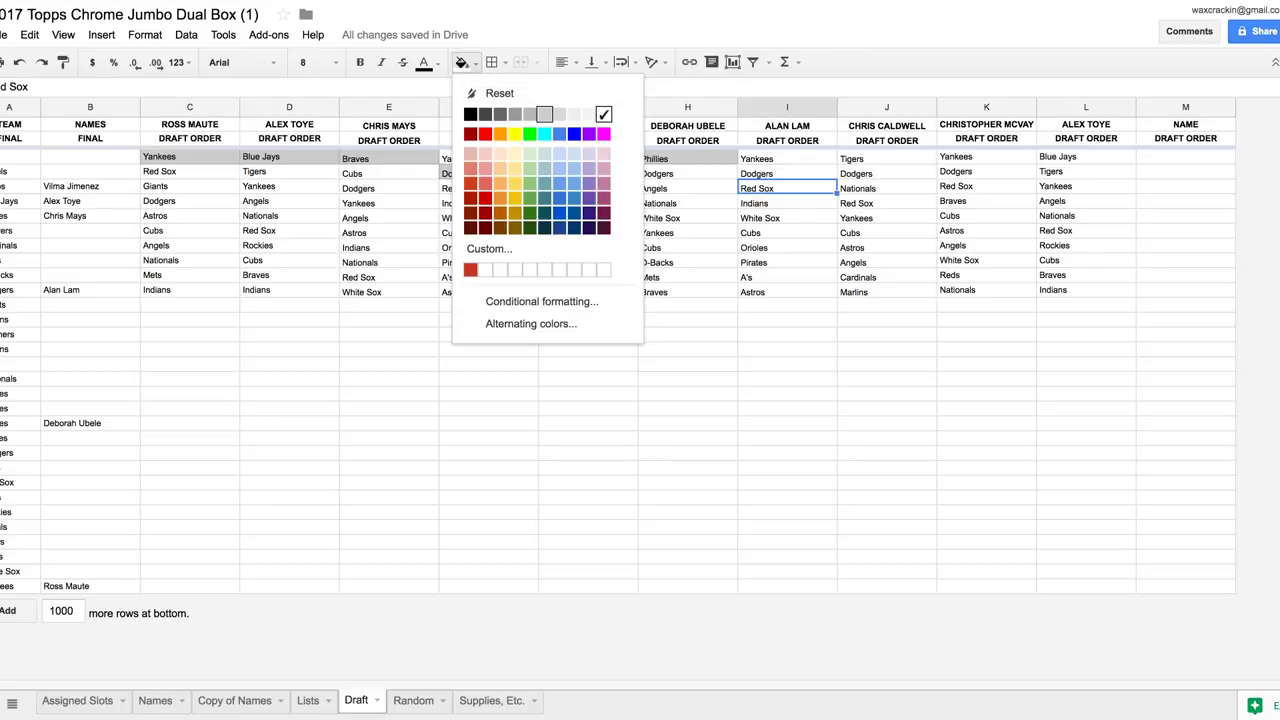
click(543, 114)
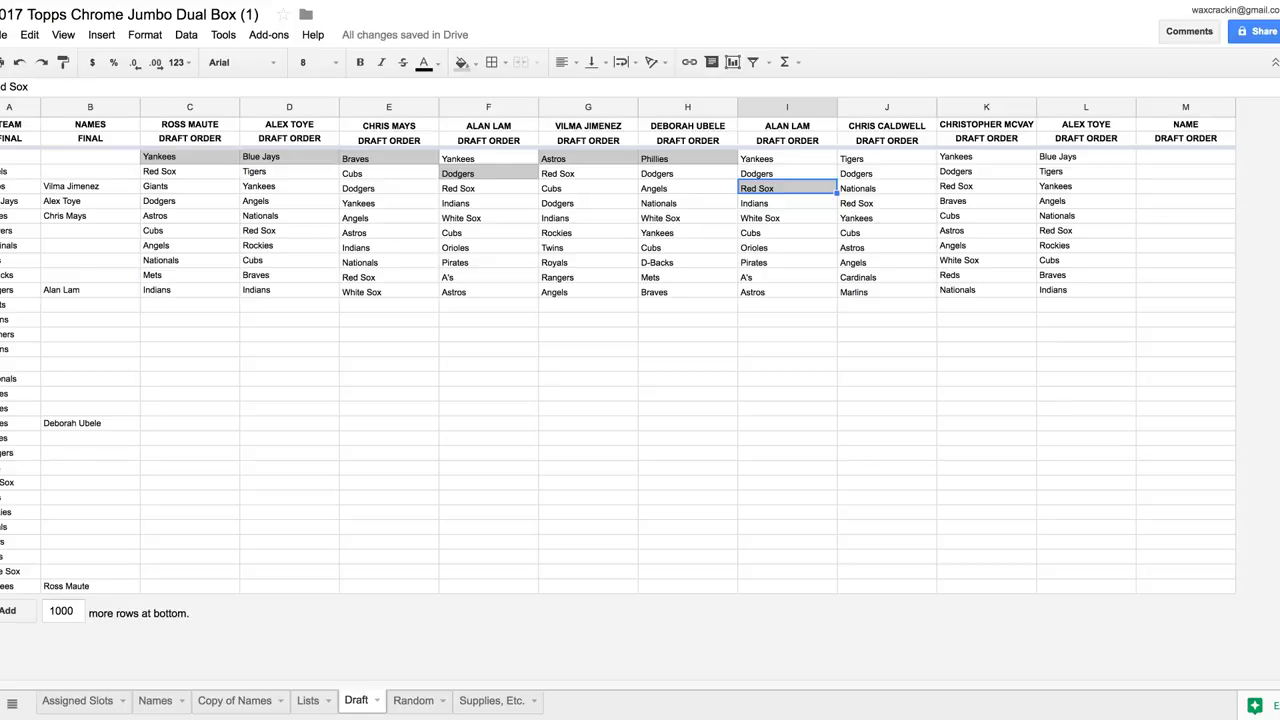
click(90, 482)
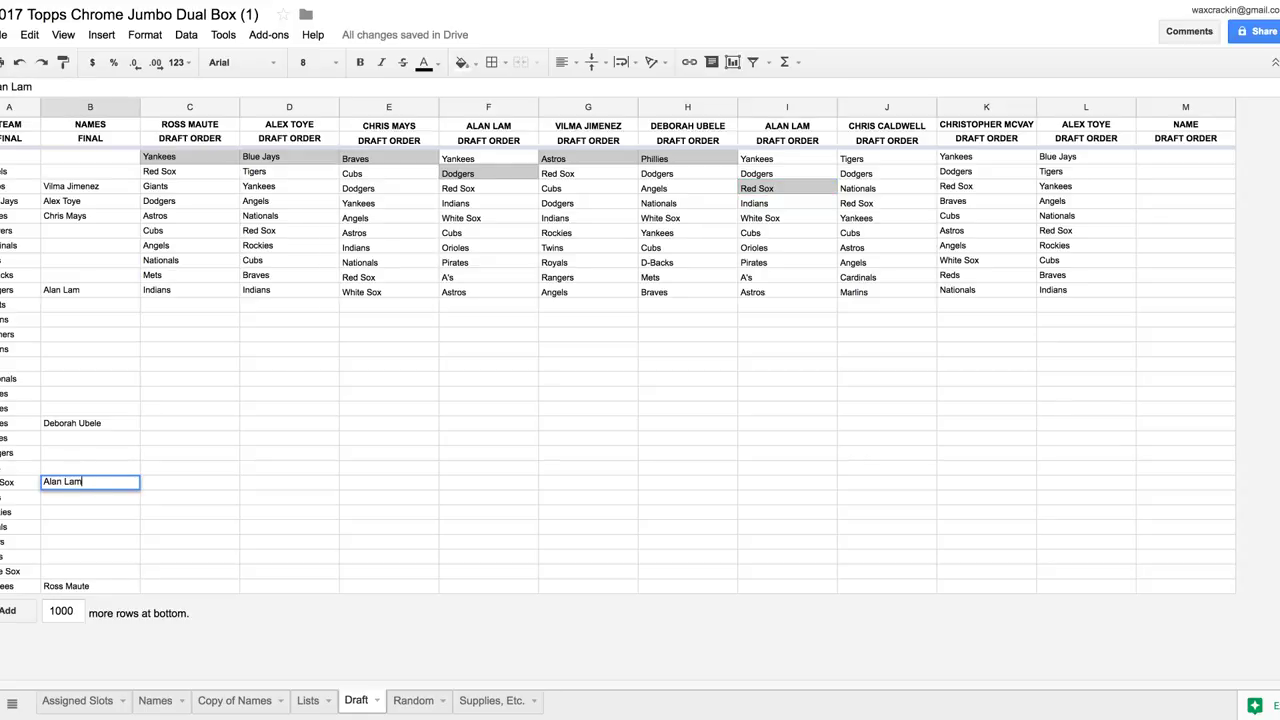
key(Tab)
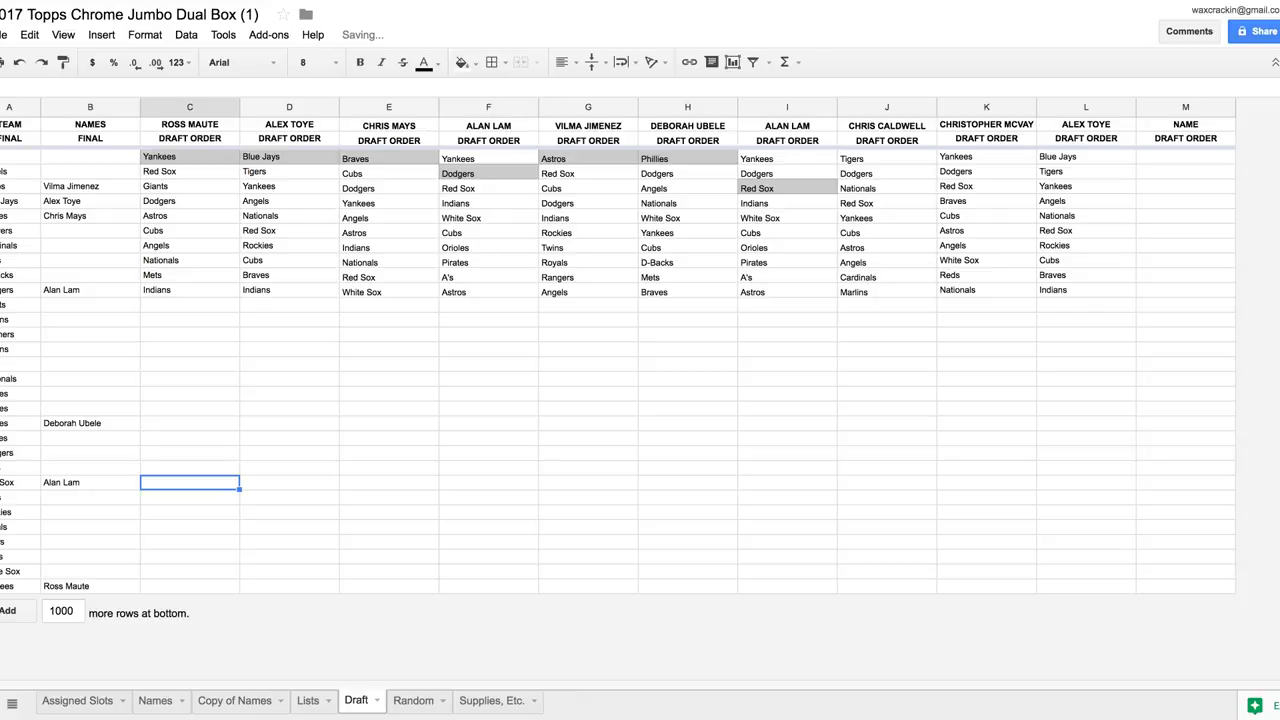
Grey out the Tigers pick in column J and enter its drafter's name in NAMES
click(886, 158)
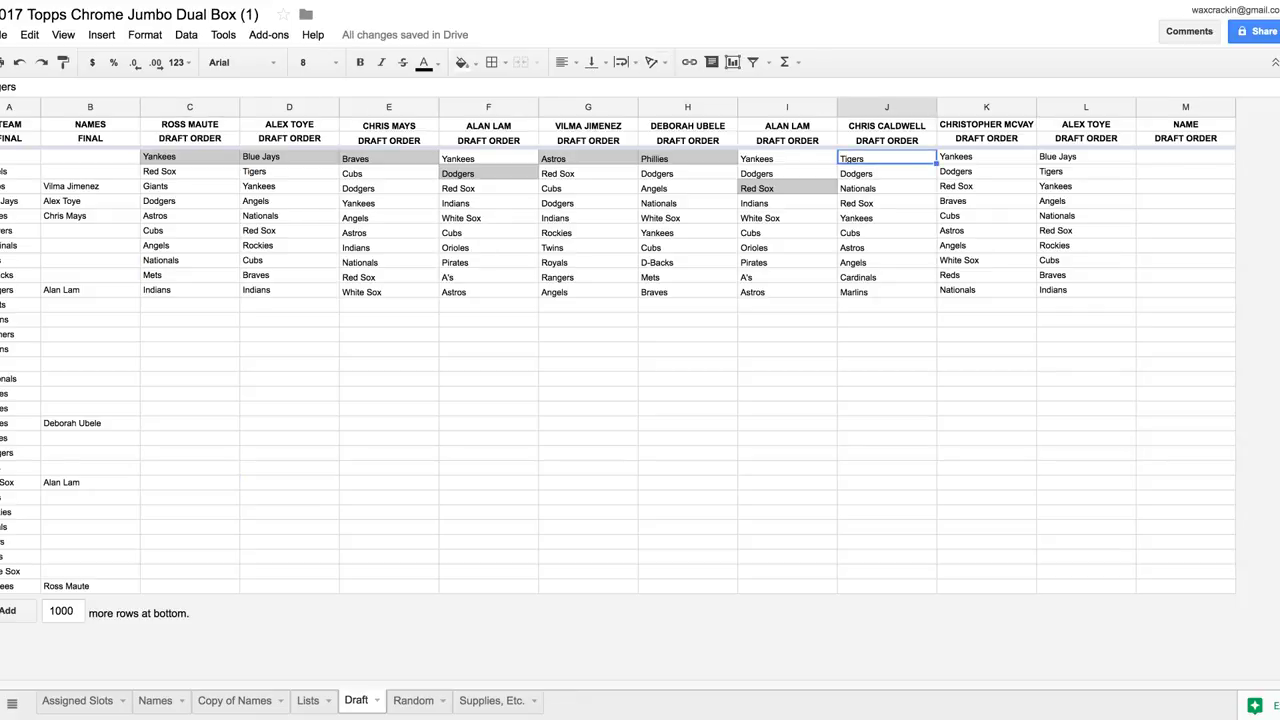
click(462, 62)
click(544, 114)
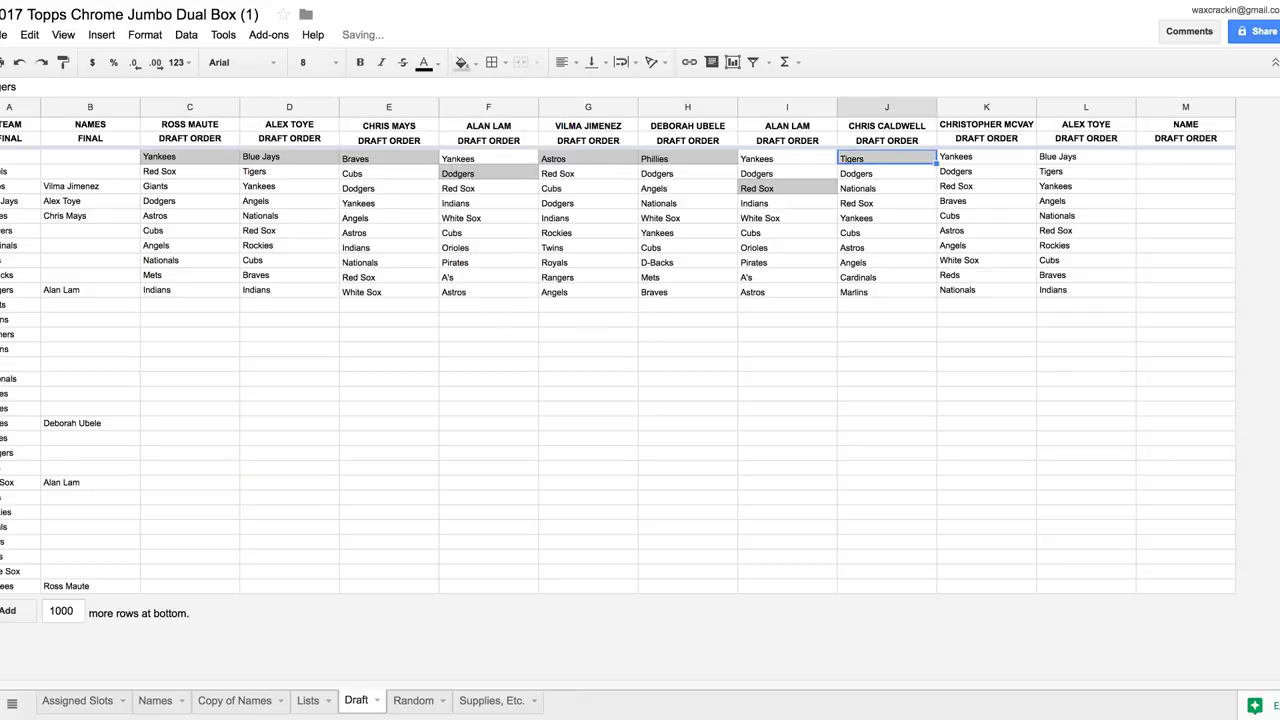
click(90, 541)
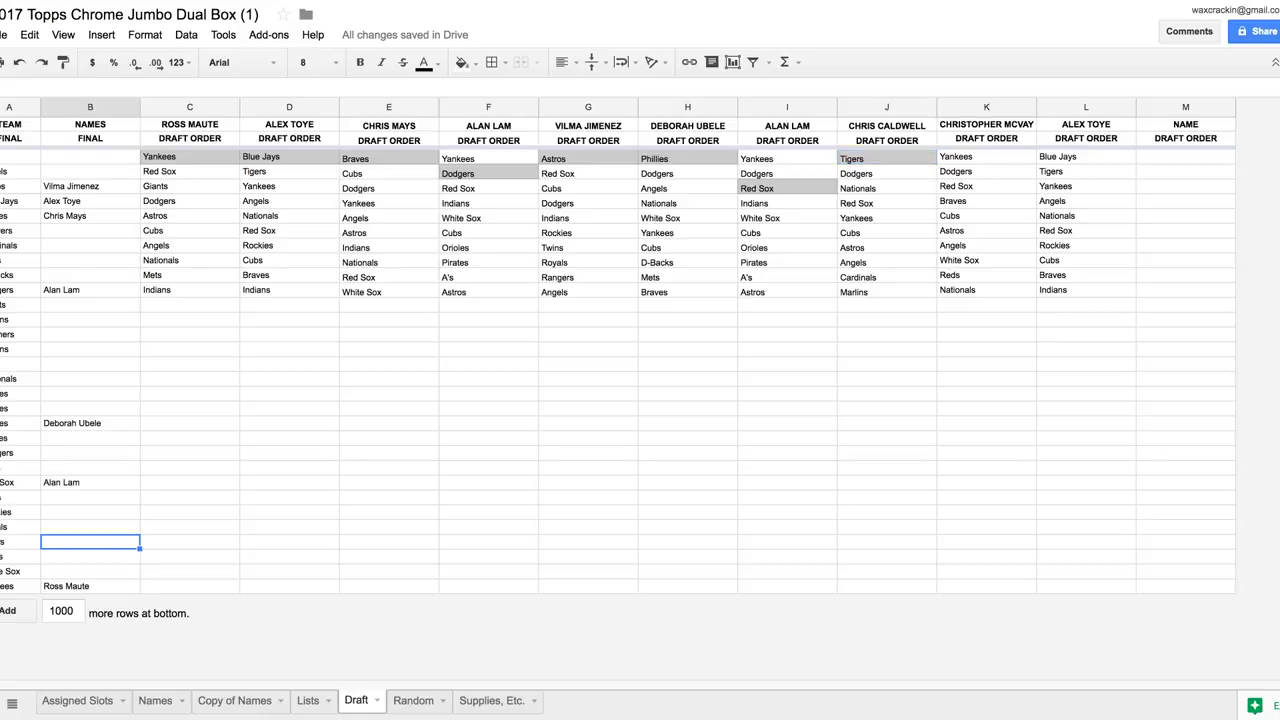
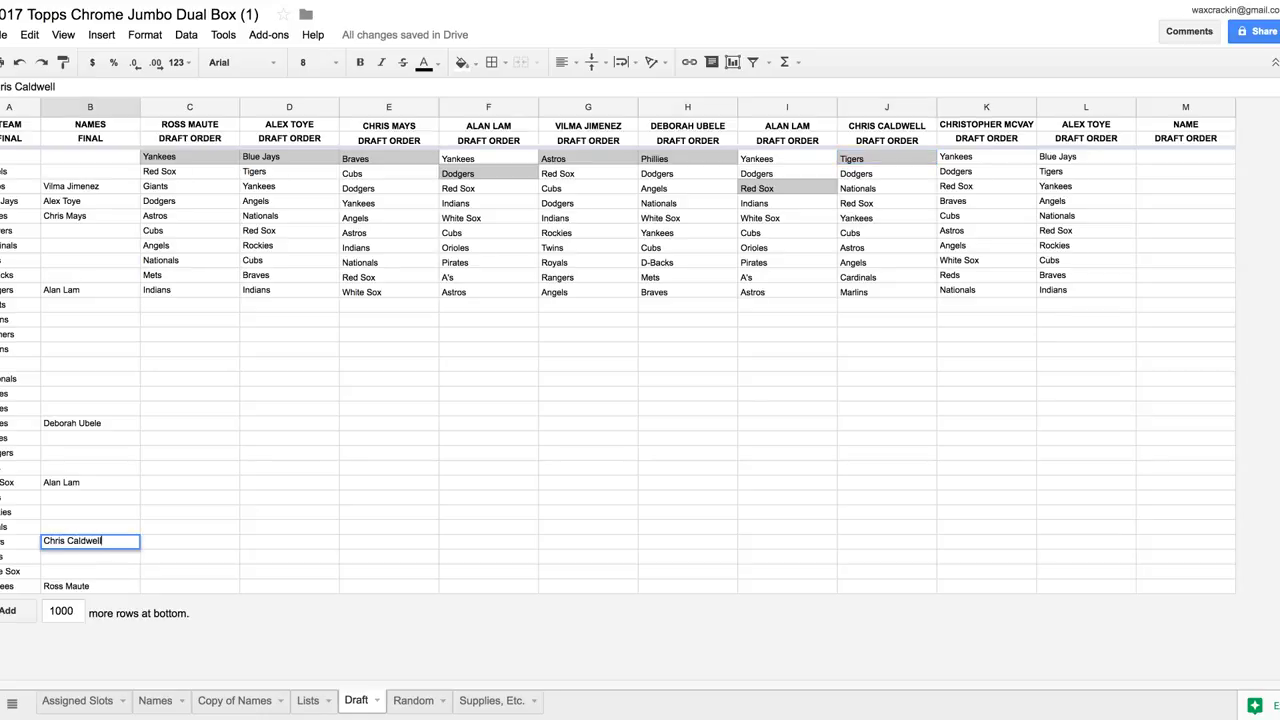
key(Tab)
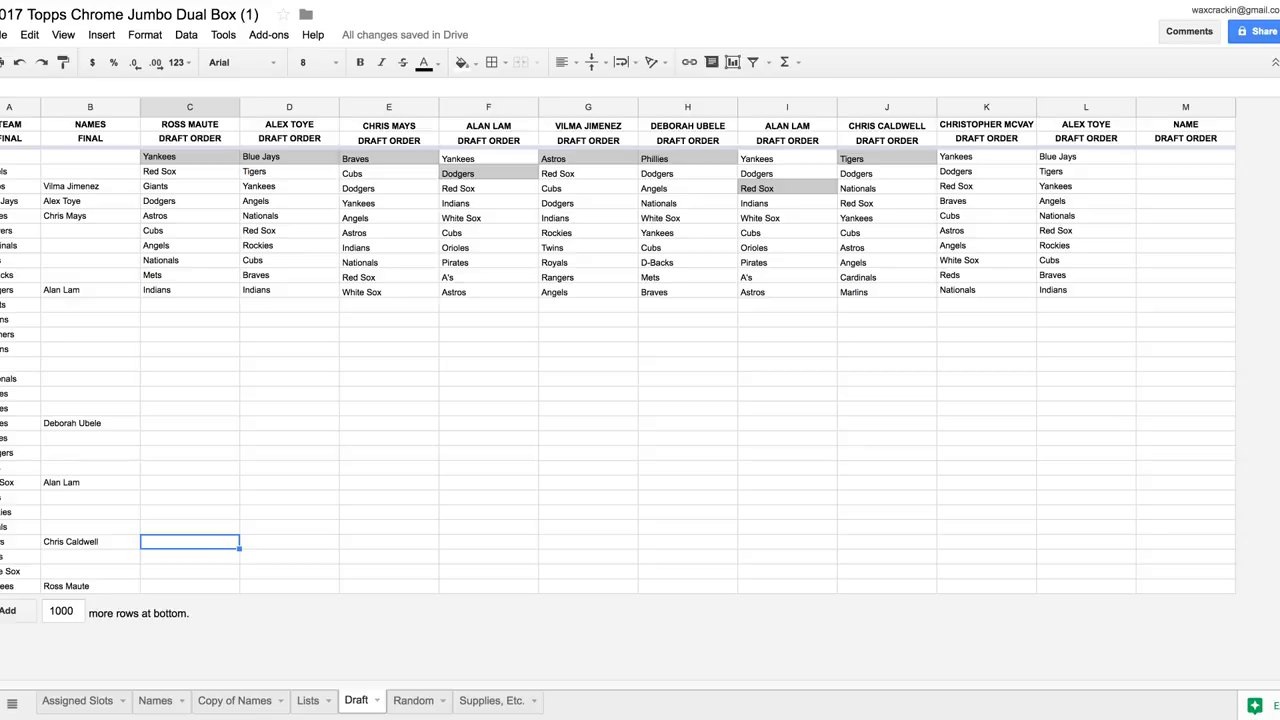
Shade the Cubs pick in column K light grey and type its drafter's full name in NAMES
click(986, 215)
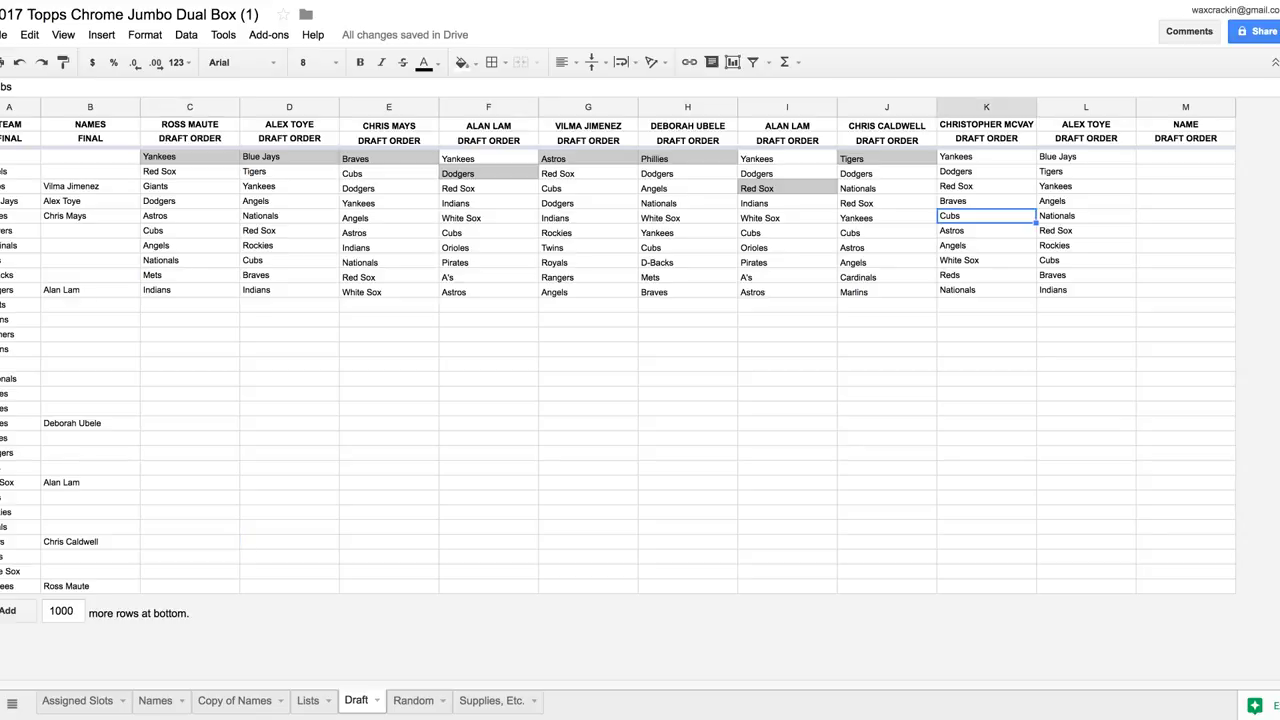
click(462, 62)
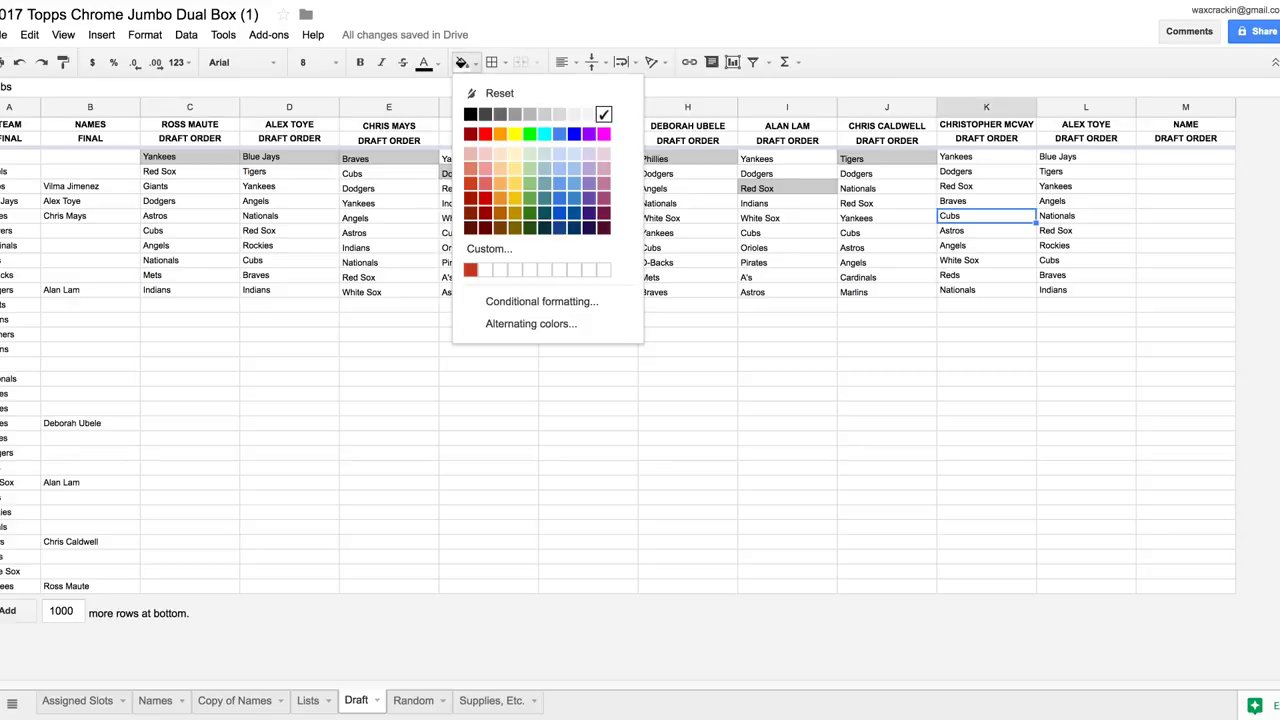
click(544, 114)
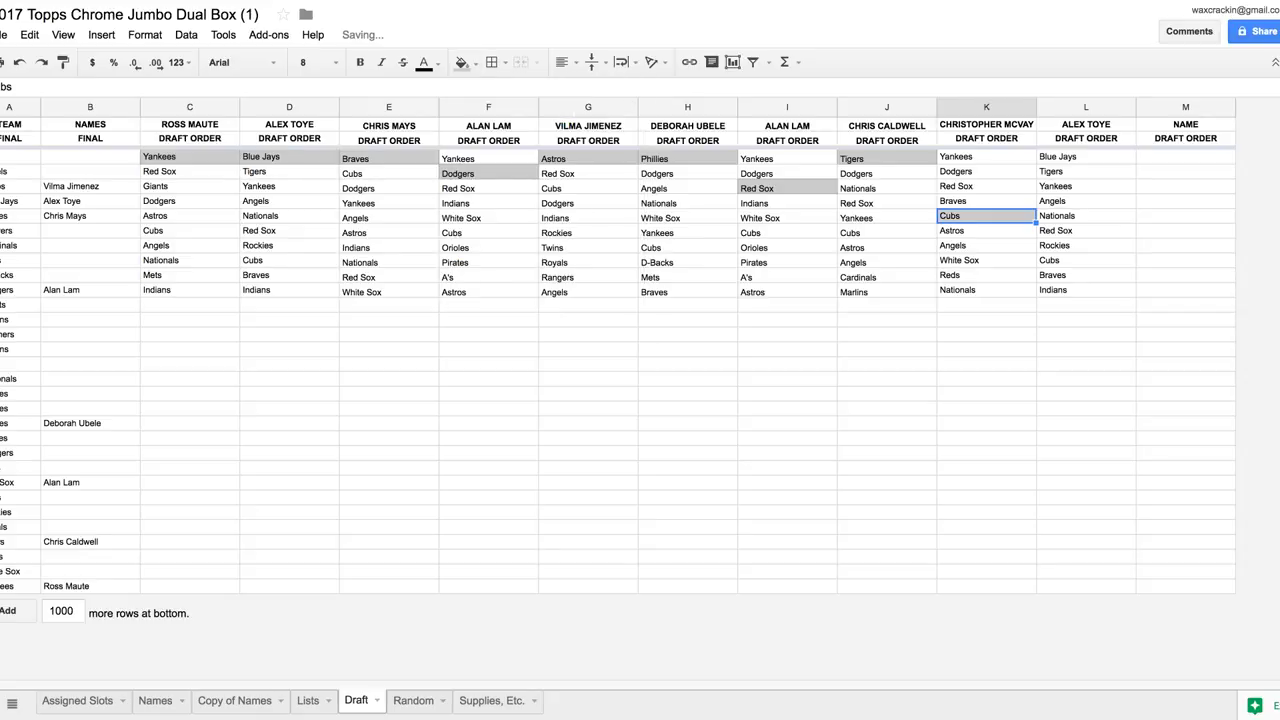
click(90, 260)
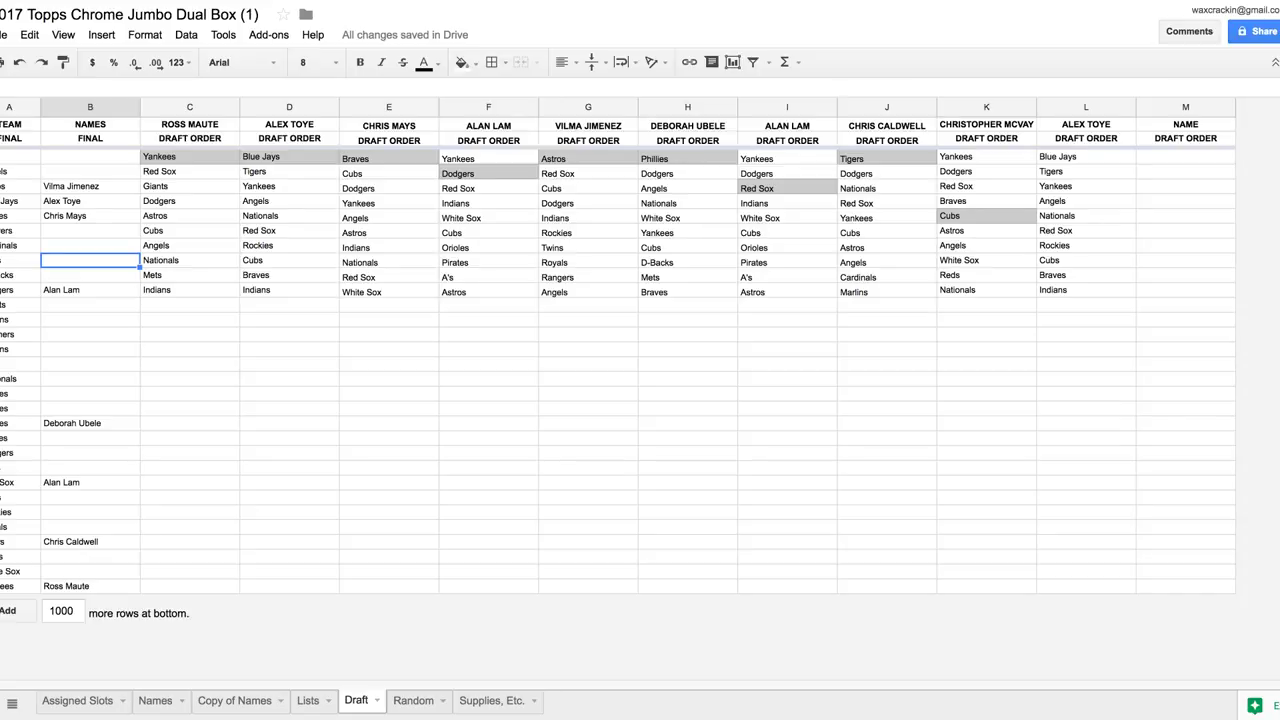
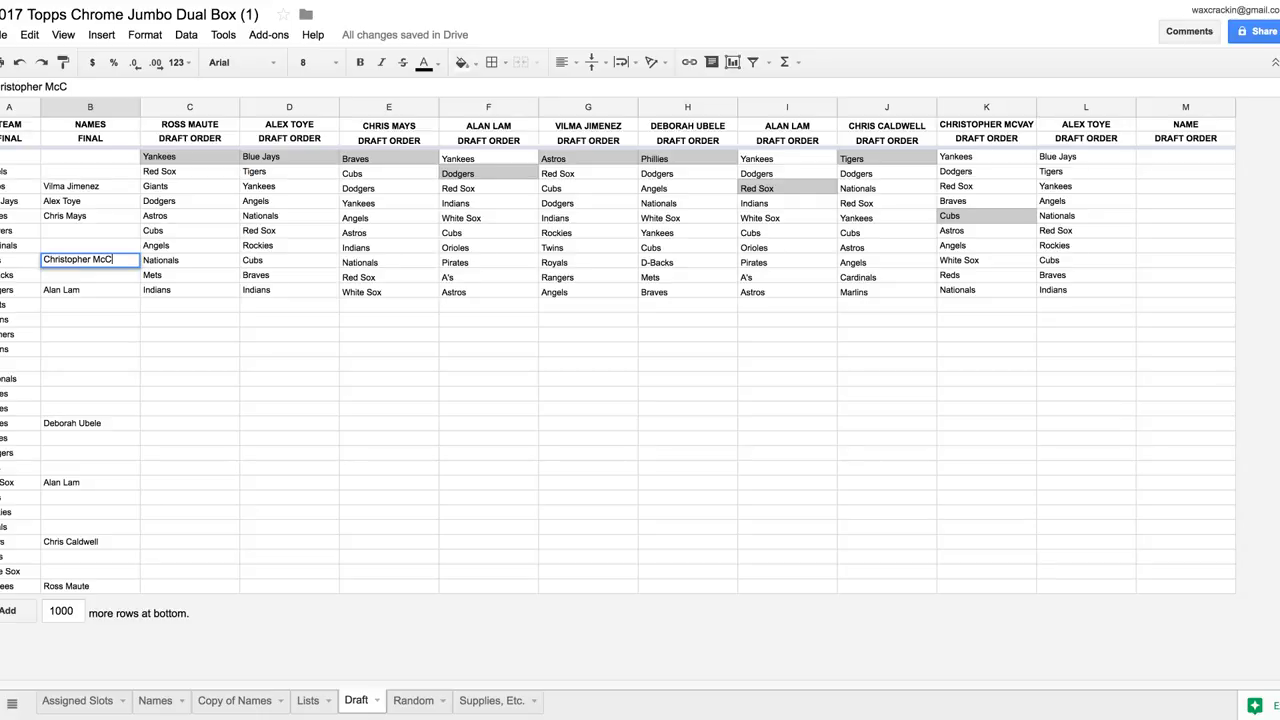
key(Tab)
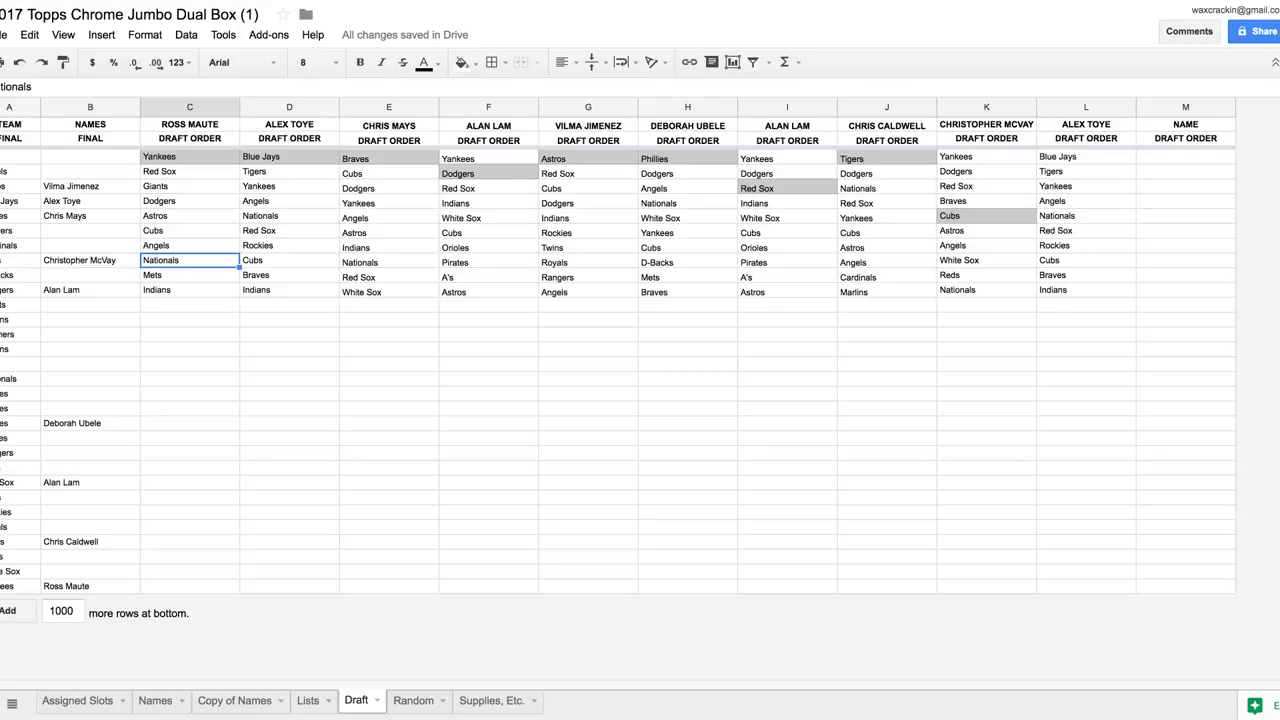
Grey out the Angels pick in column L and enter its drafter's name in cell B3
click(1086, 201)
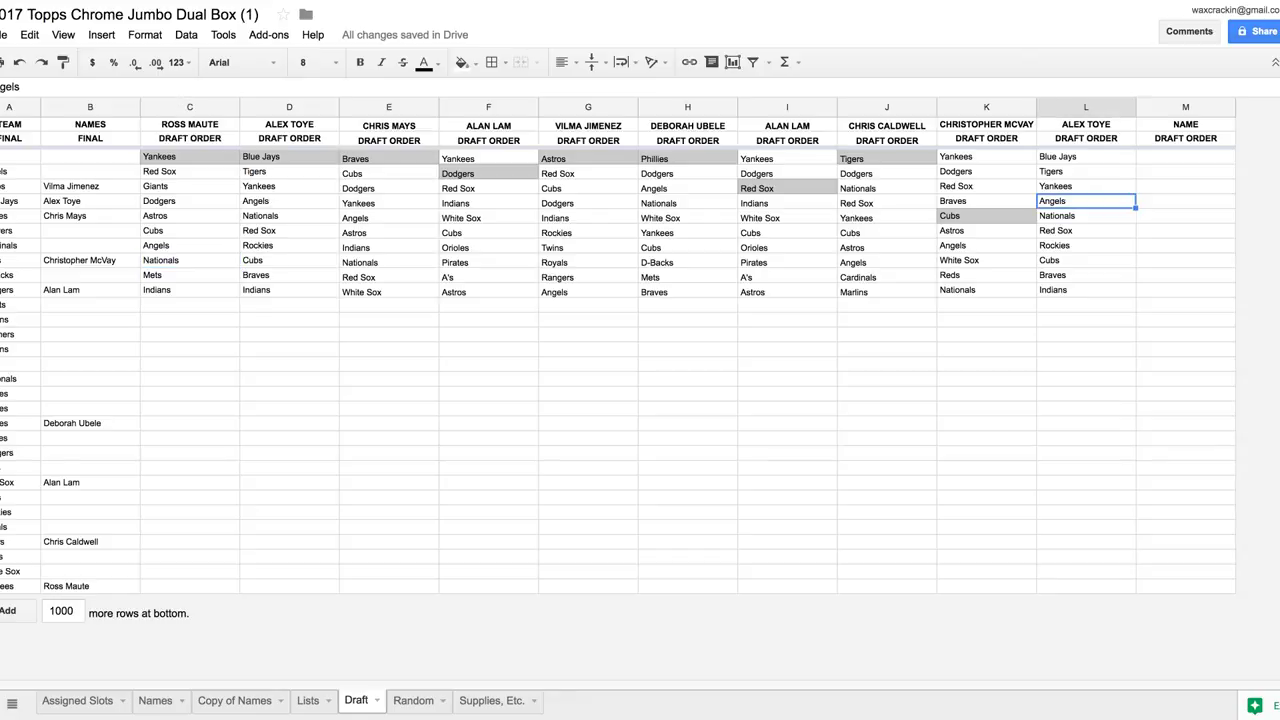
click(462, 62)
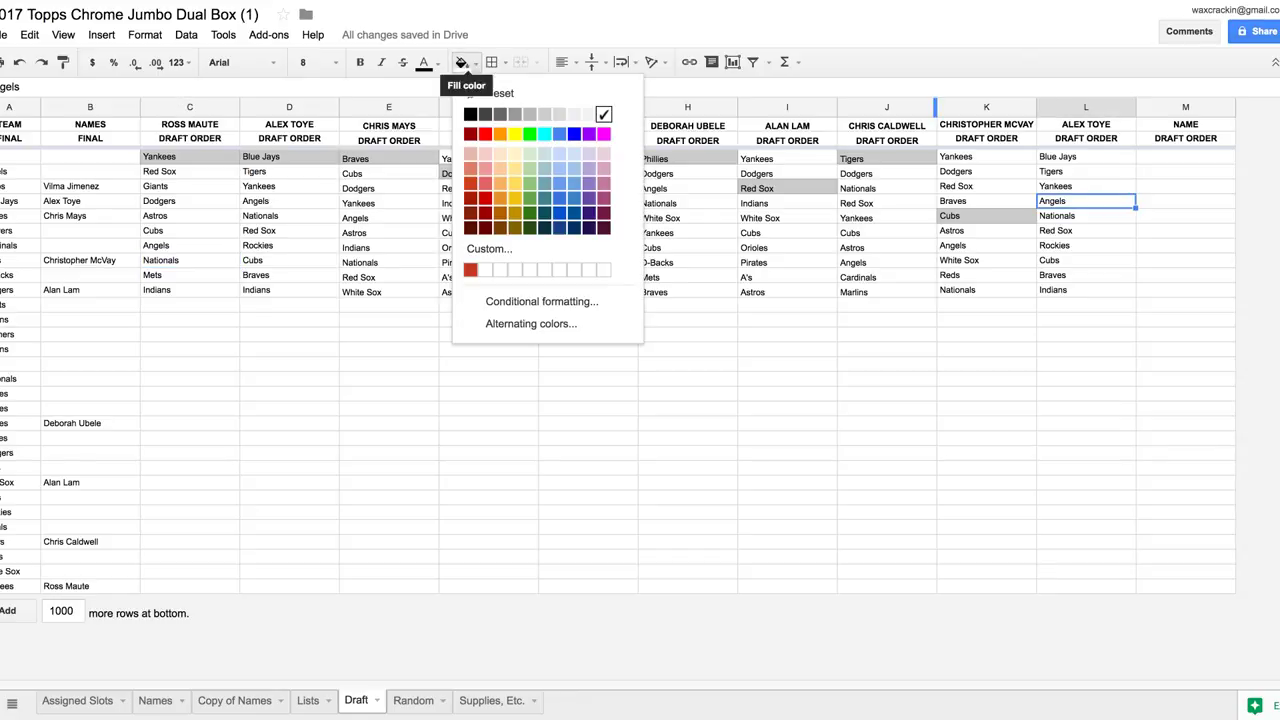
click(544, 114)
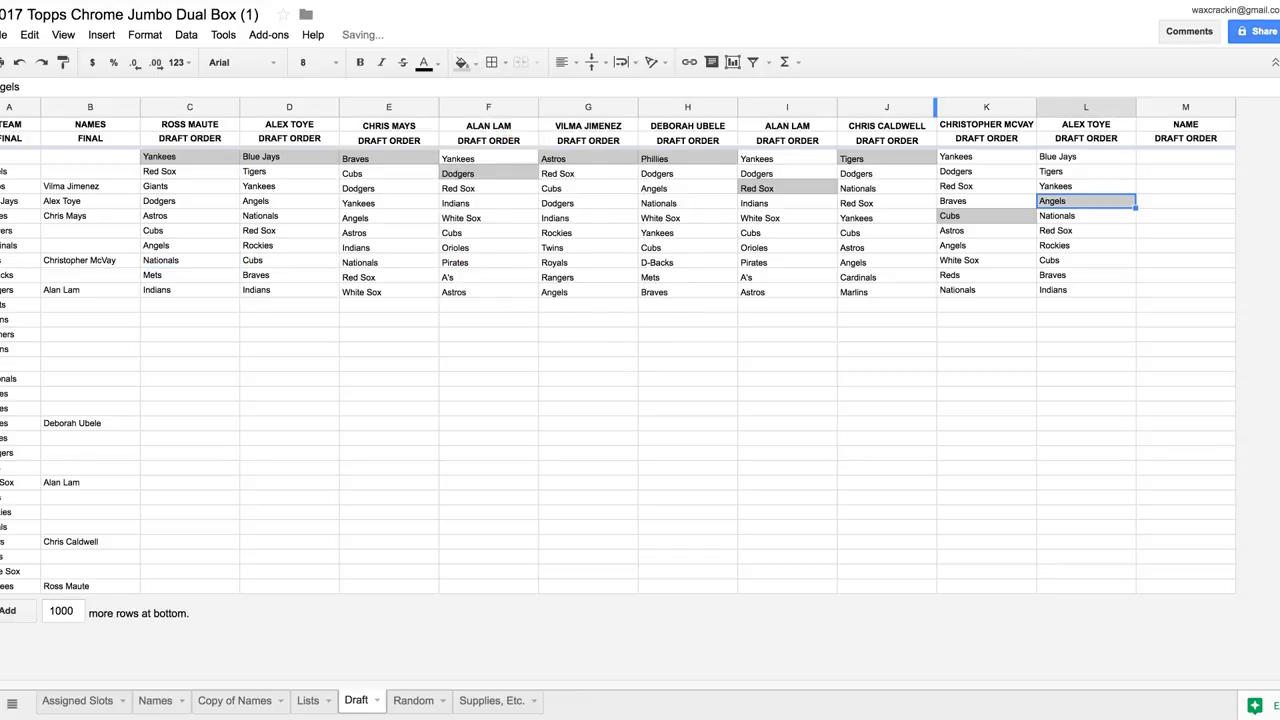
click(90, 171)
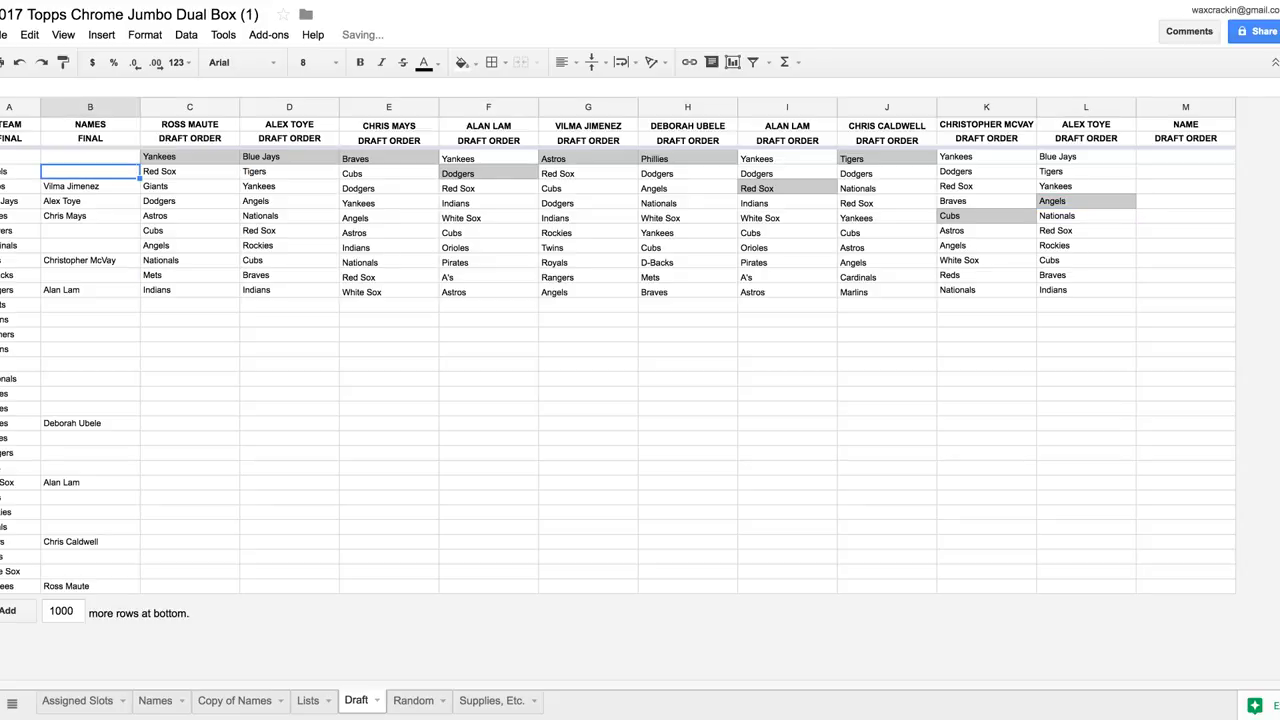
text(Angels)
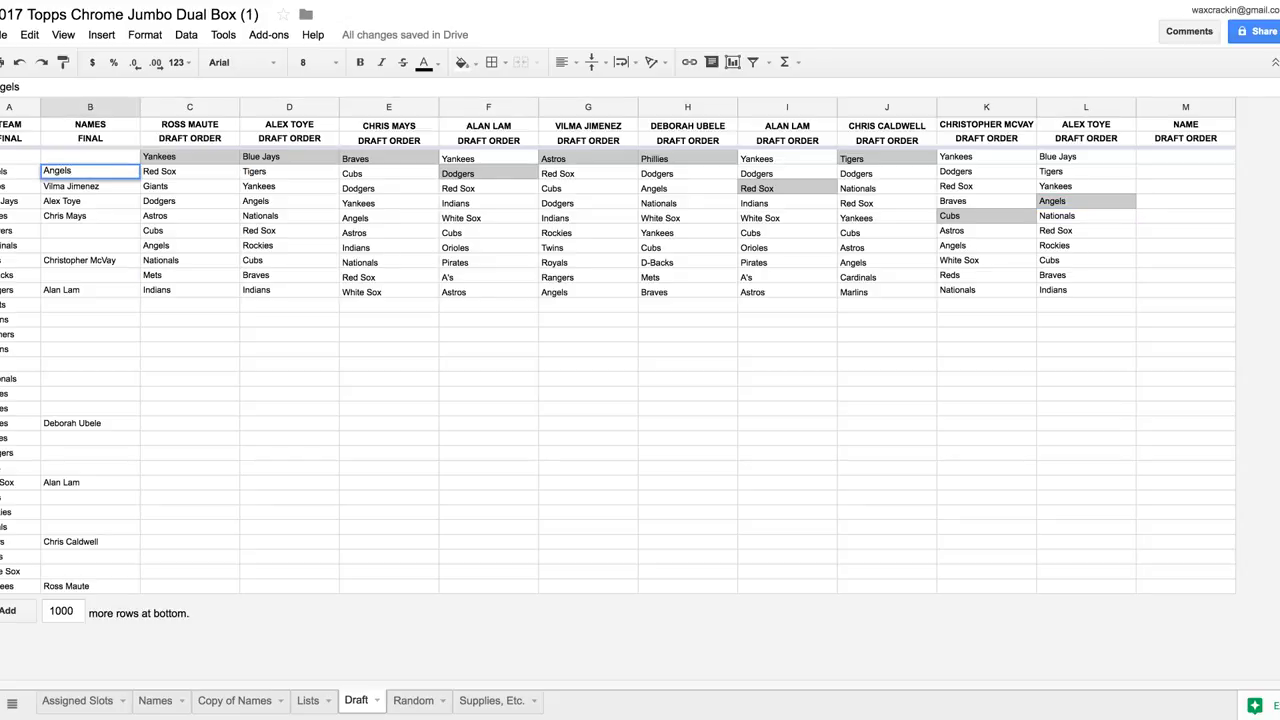
key(BackSpace)
key(BackSpace)
key(BackSpace)
key(BackSpace)
key(BackSpace)
key(BackSpace)
key(Return)
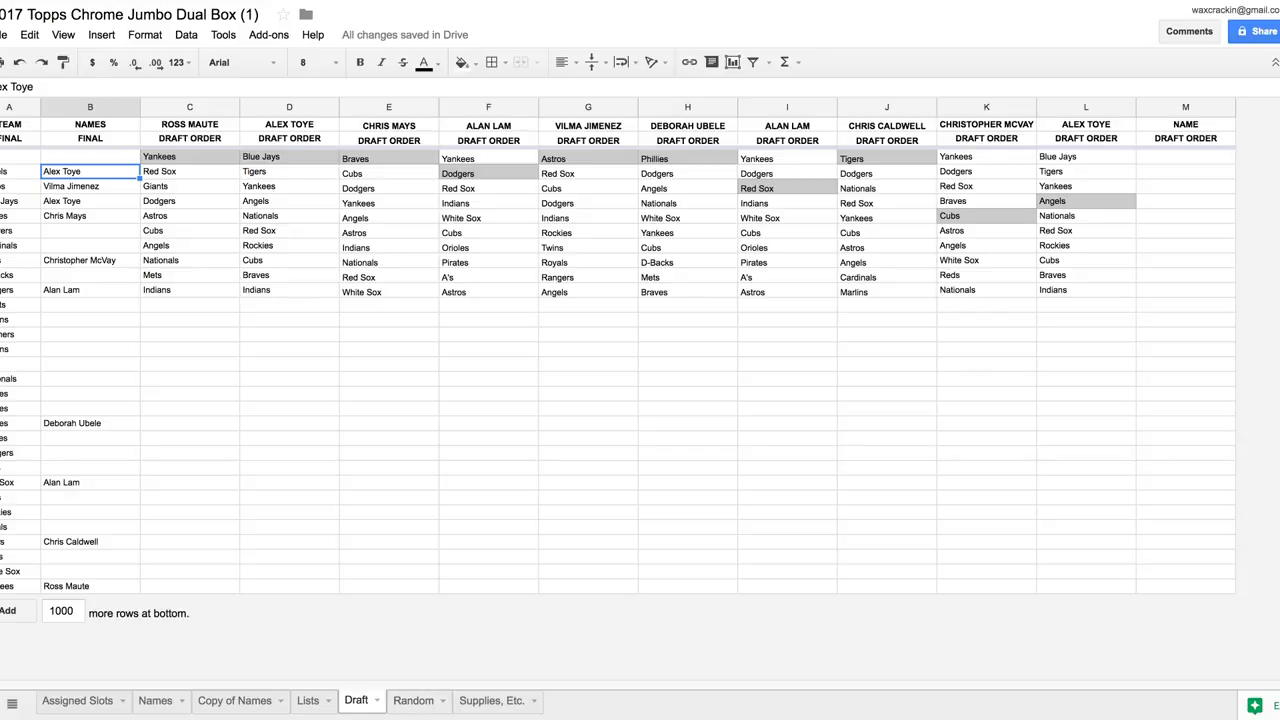
click(20, 156)
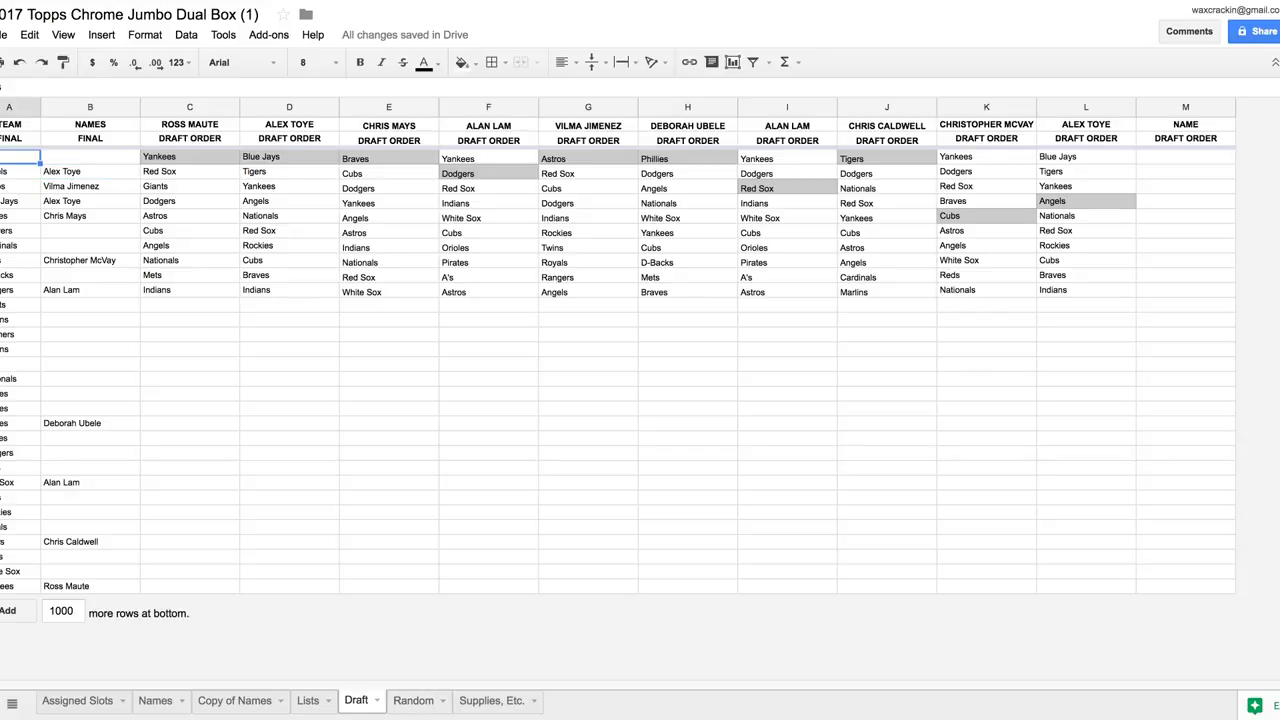
Multi-select A7:A8, A10, A12, A13, A14:A19 and the remaining undrafted teams until 20 are selected
drag(20, 245, 20, 230)
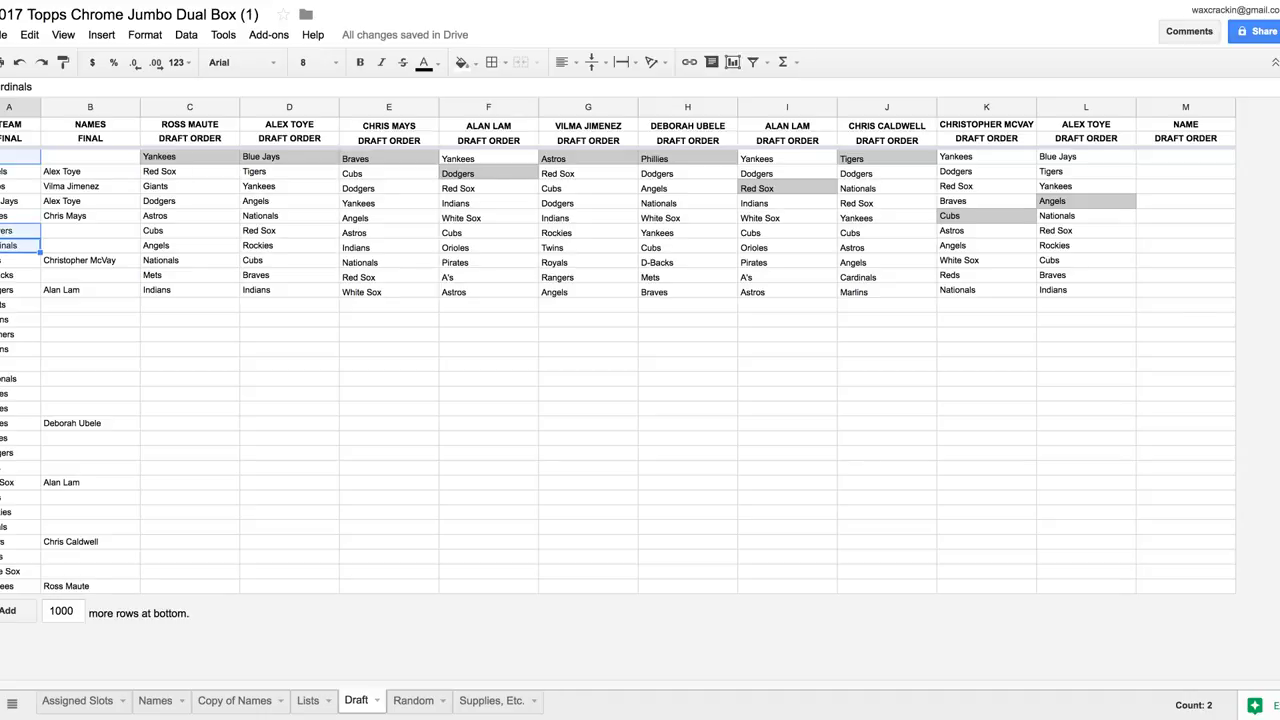
ctrl+click(20, 275)
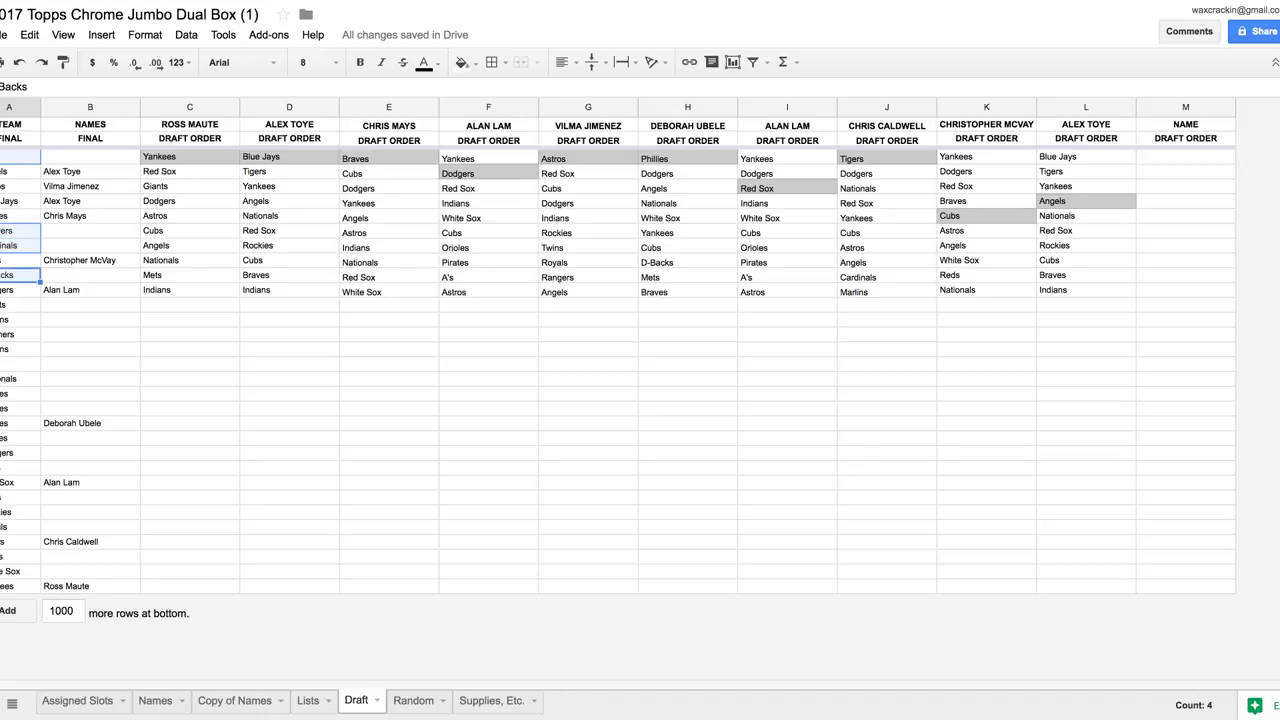
ctrl+click(20, 304)
ctrl+click(20, 319)
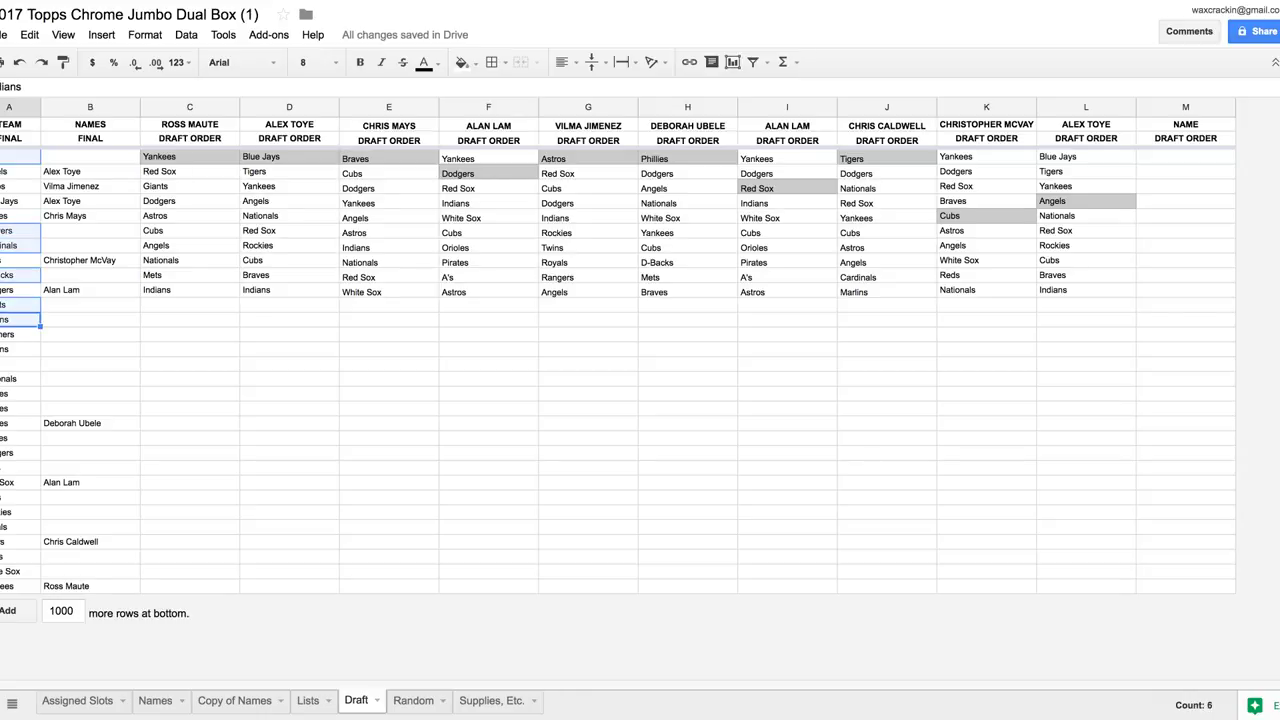
drag(20, 334, 20, 467)
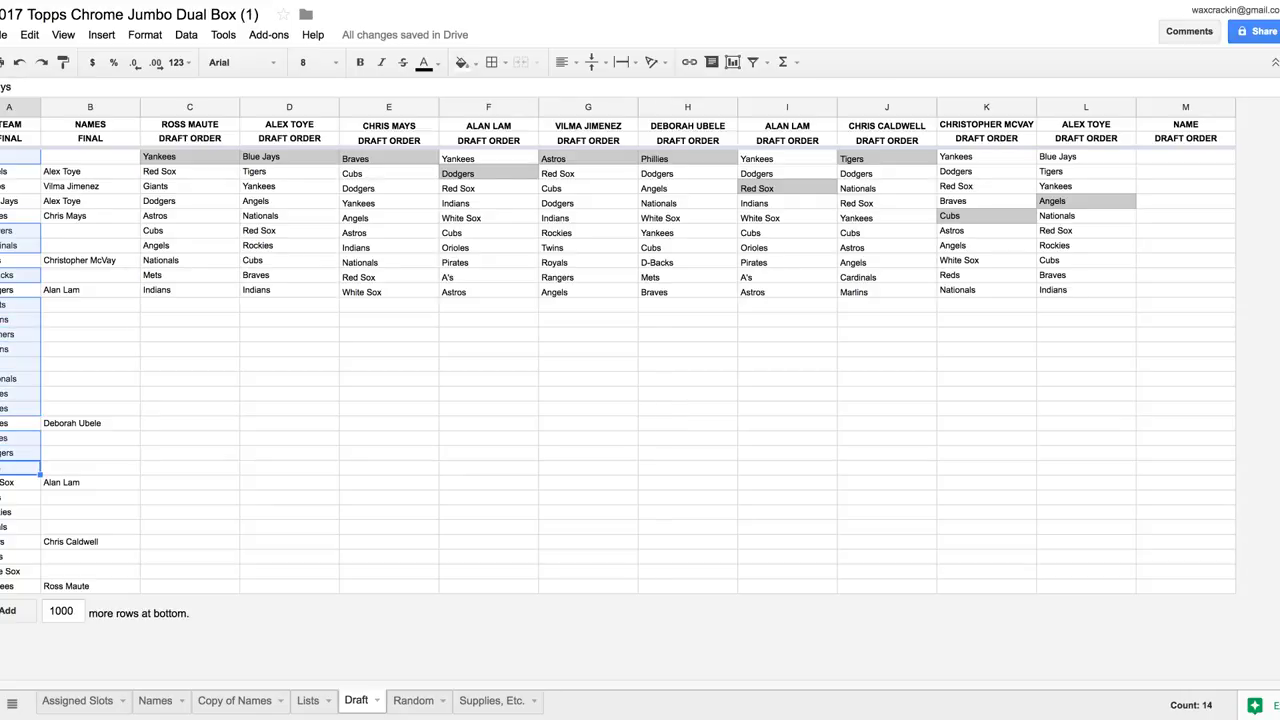
key(shift+Down)
key(shift+Down)
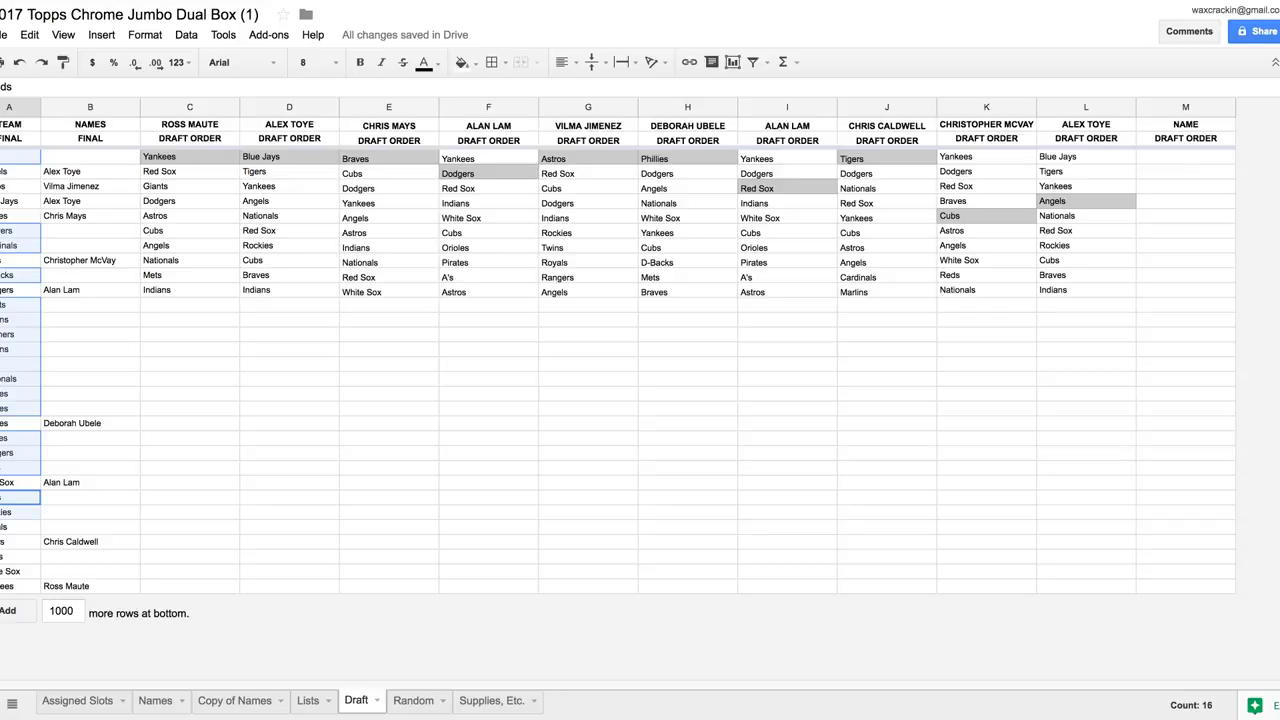
ctrl+click(20, 556)
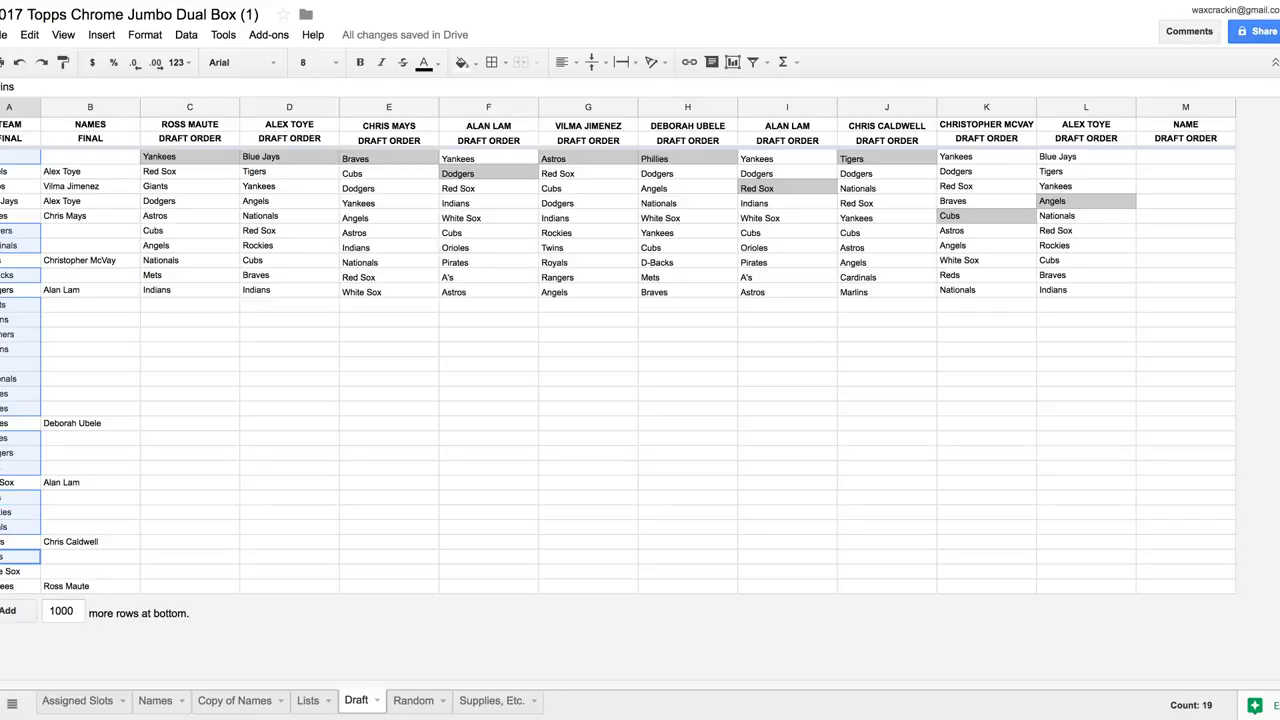
key(shift+Down)
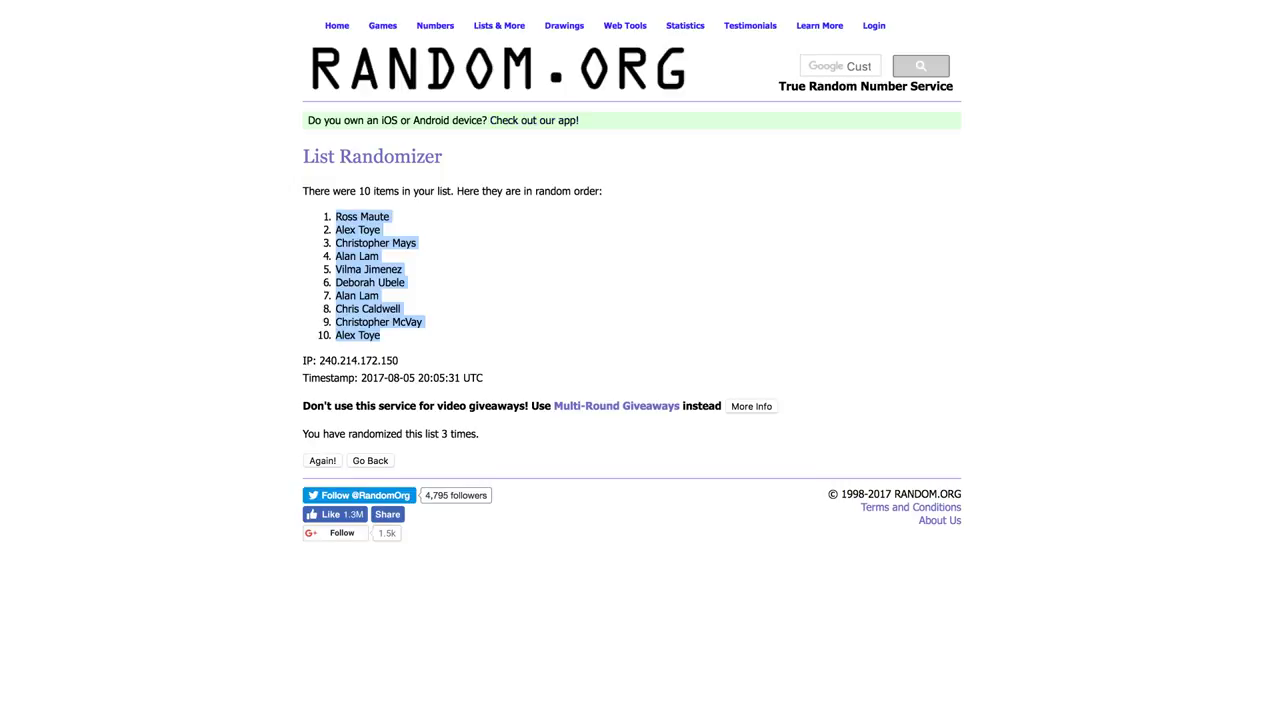
Clear a mistaken paste from the List Randomizer box and enter A's as the first team
click(517, 44)
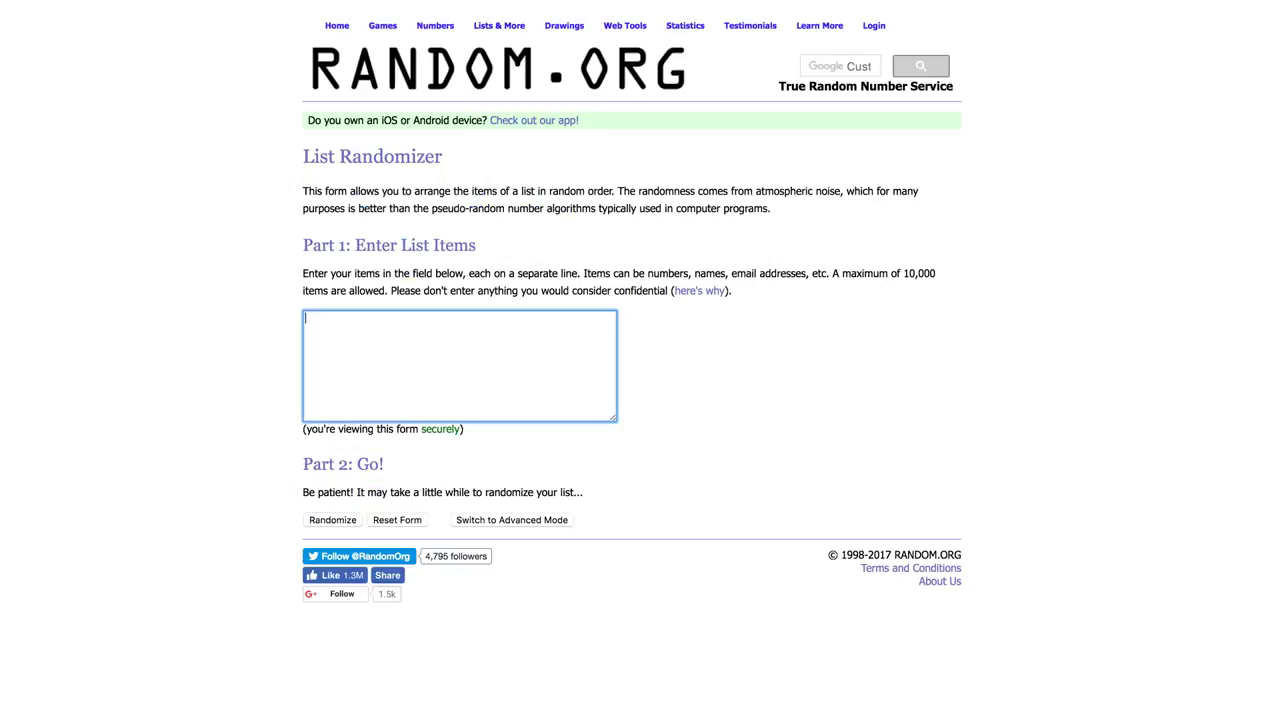
text(Twins White Sox)
key(shift+Left)
key(shift+Left)
key(shift+Left)
key(shift+Left)
key(shift+Left)
key(shift+Left)
key(shift+Left)
key(shift+Left)
key(shift+Left)
key(shift+Left)
key(shift+Left)
key(shift+Left)
key(shift+Left)
key(shift+Left)
key(shift+Left)
key(BackSpace)
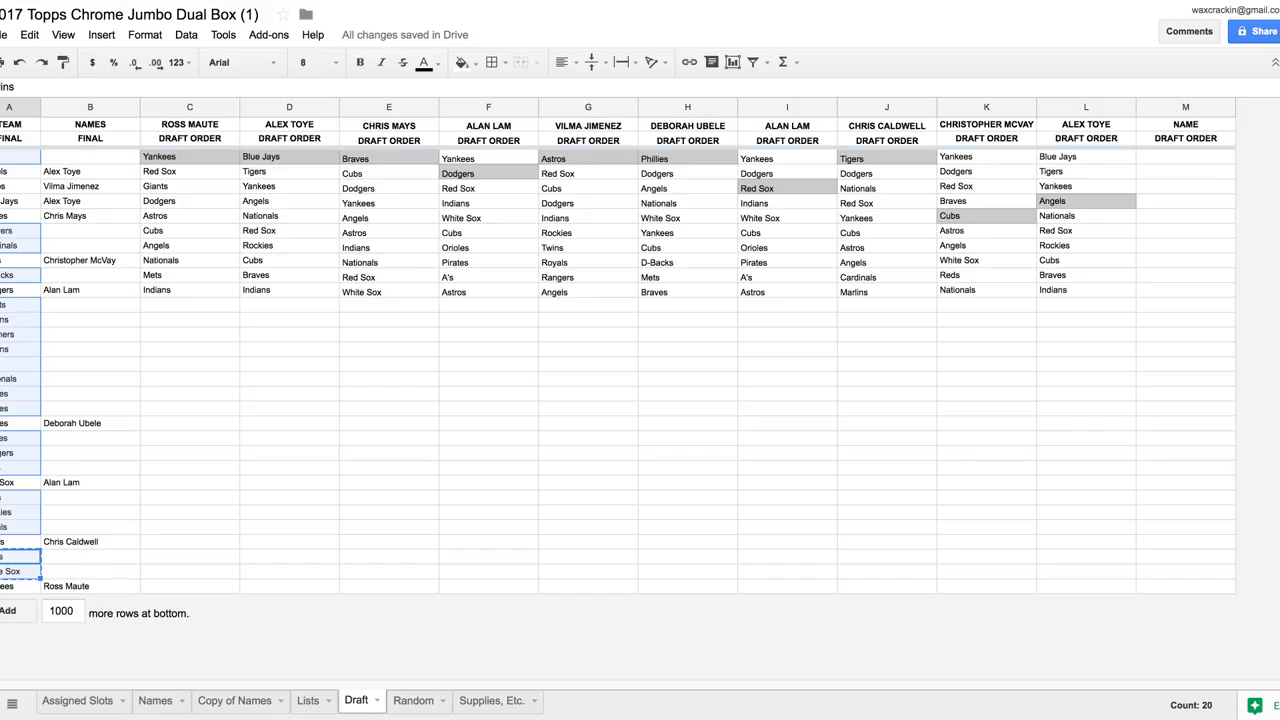
click(20, 157)
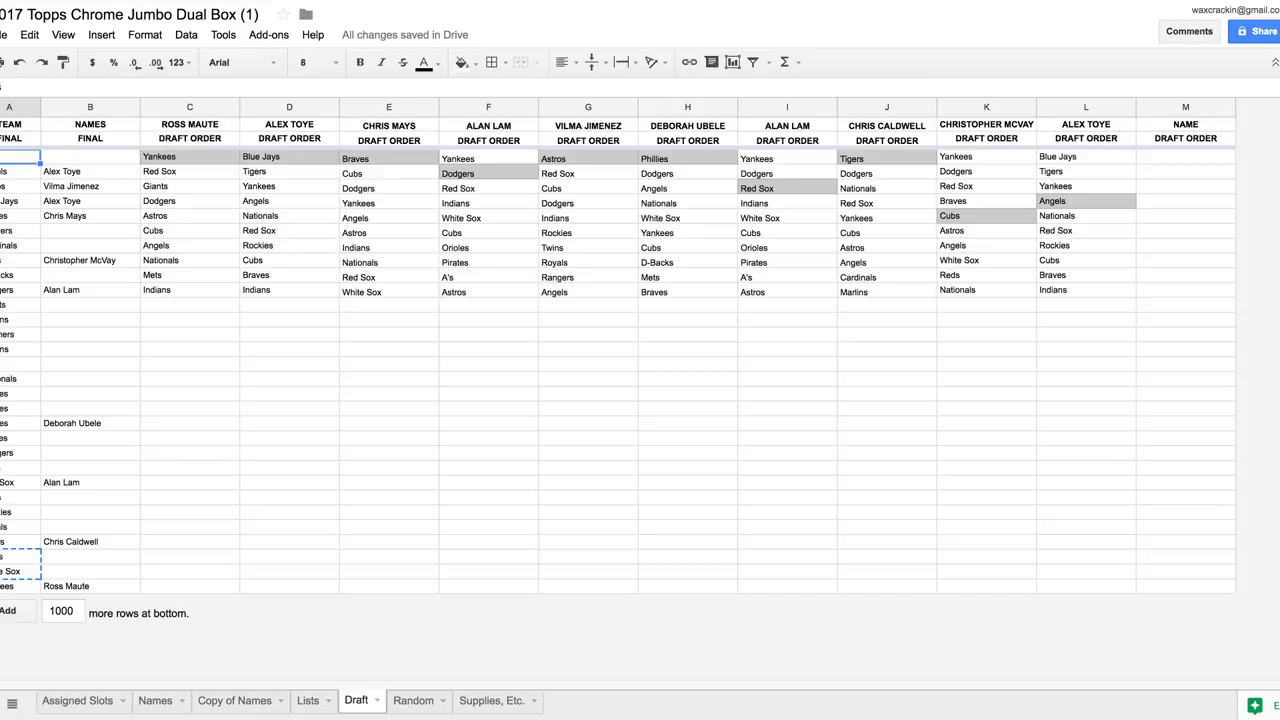
key(ctrl+c)
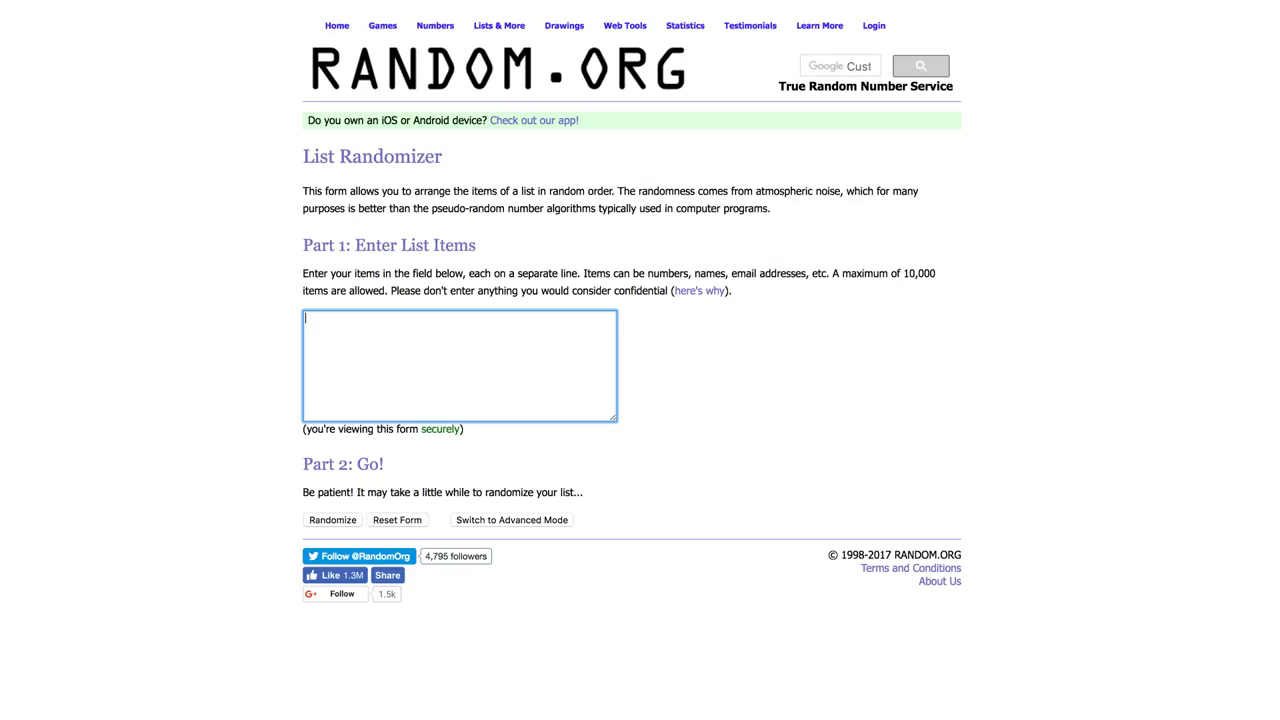
text(A's)
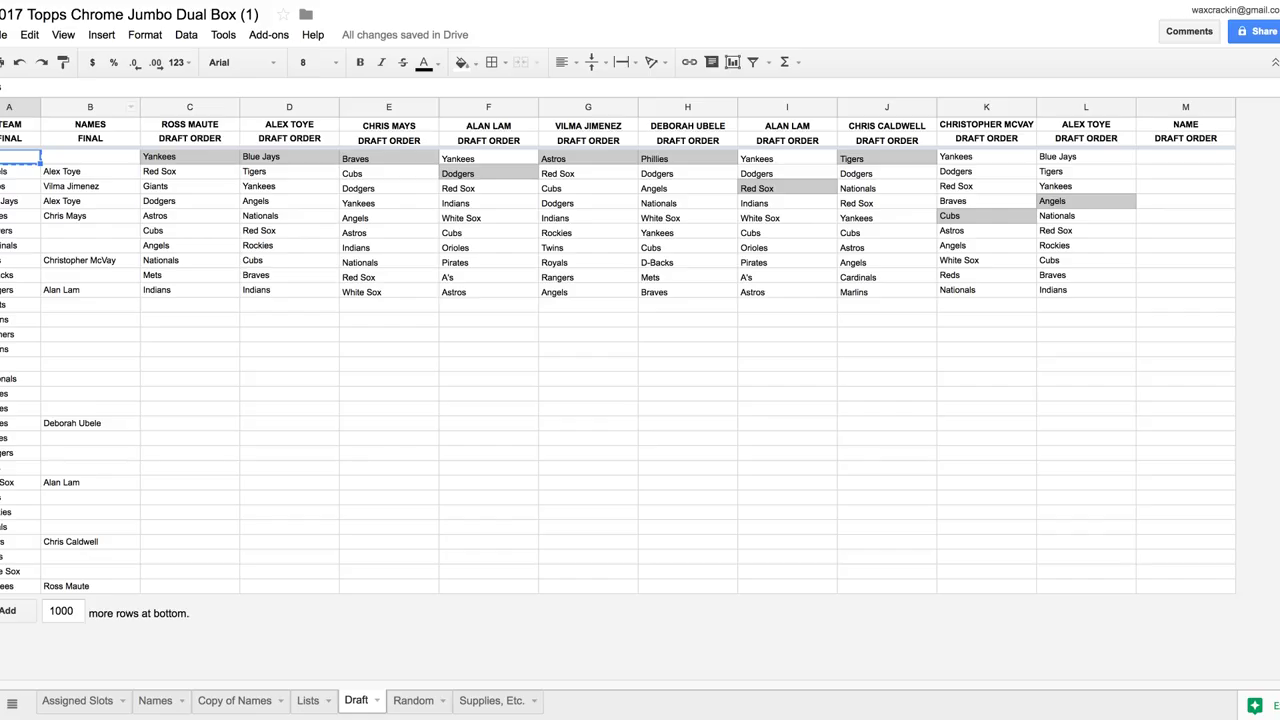
Add Brewers, Cardinals (A7:A8) and D-Backs (A10) to the randomizer list
click(20, 230)
shift+click(20, 245)
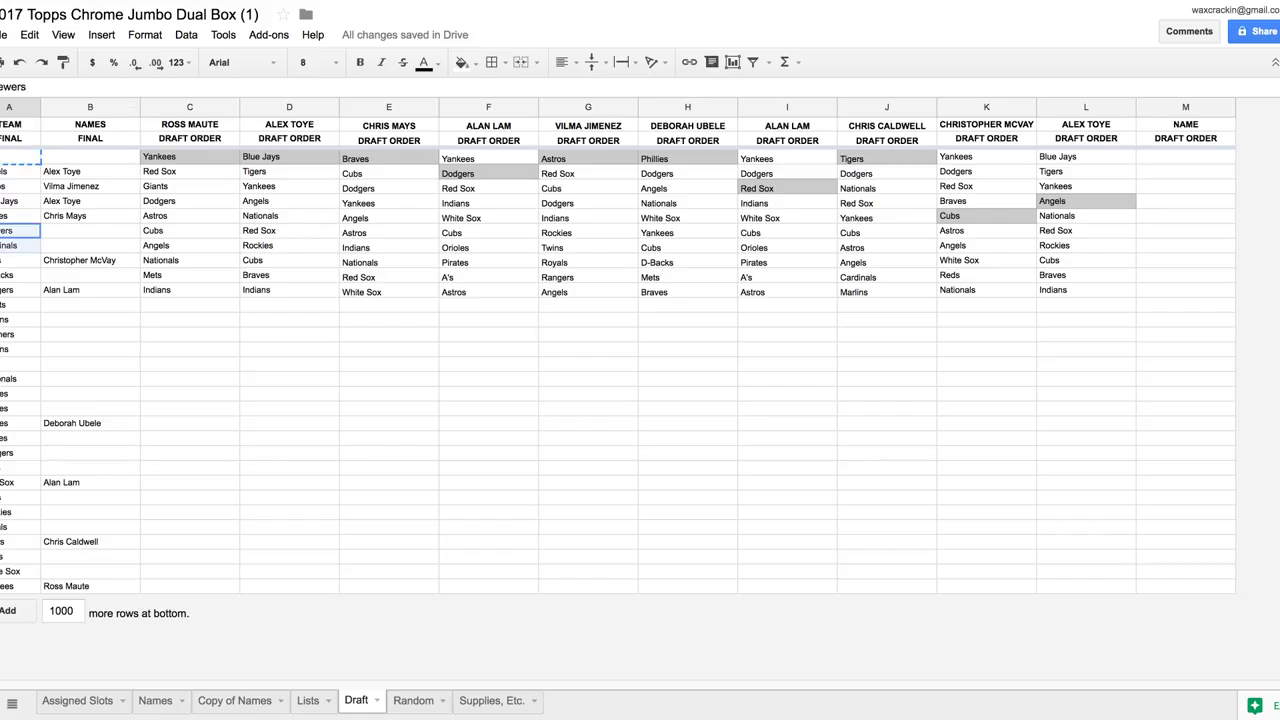
key(ctrl+c)
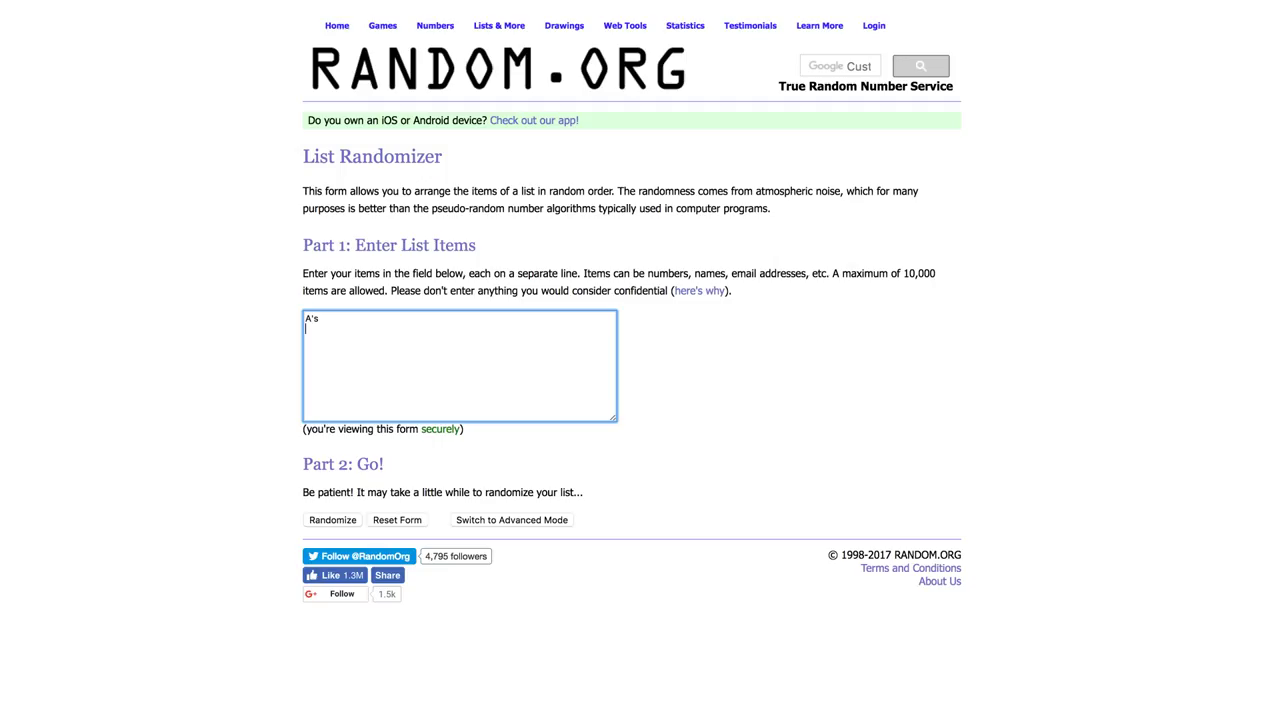
key(ctrl+v)
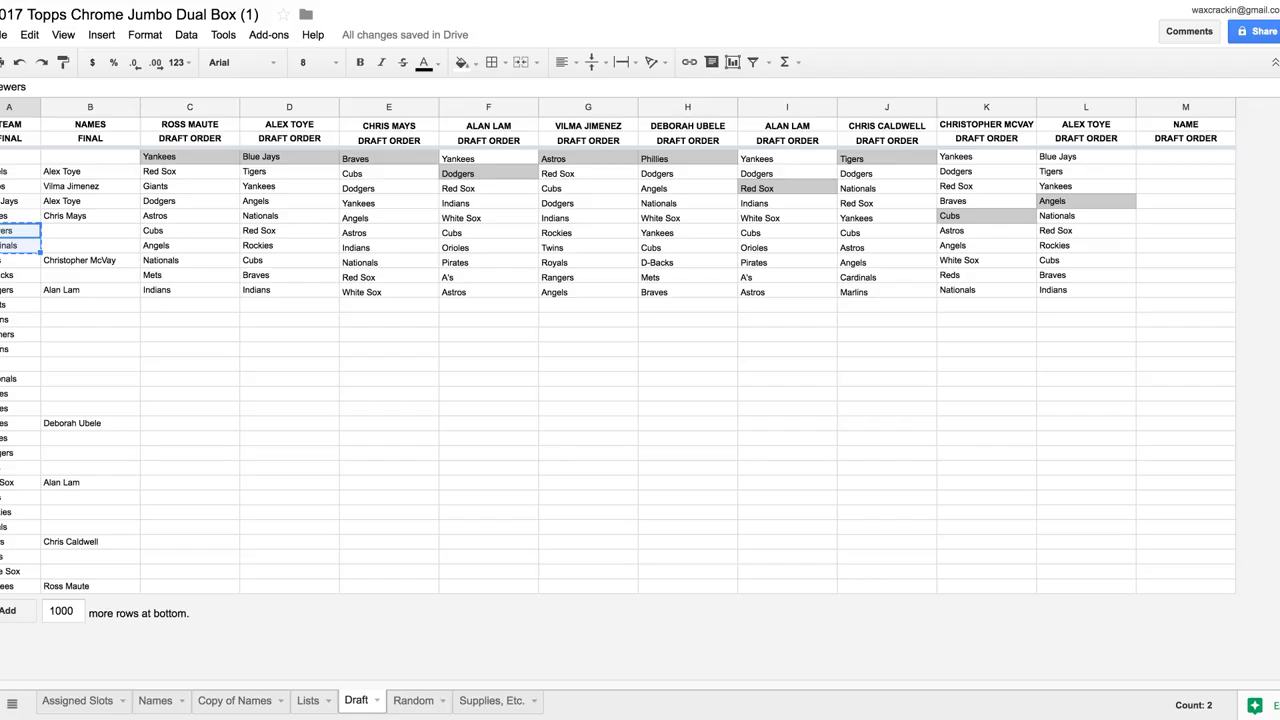
click(20, 274)
key(ctrl+c)
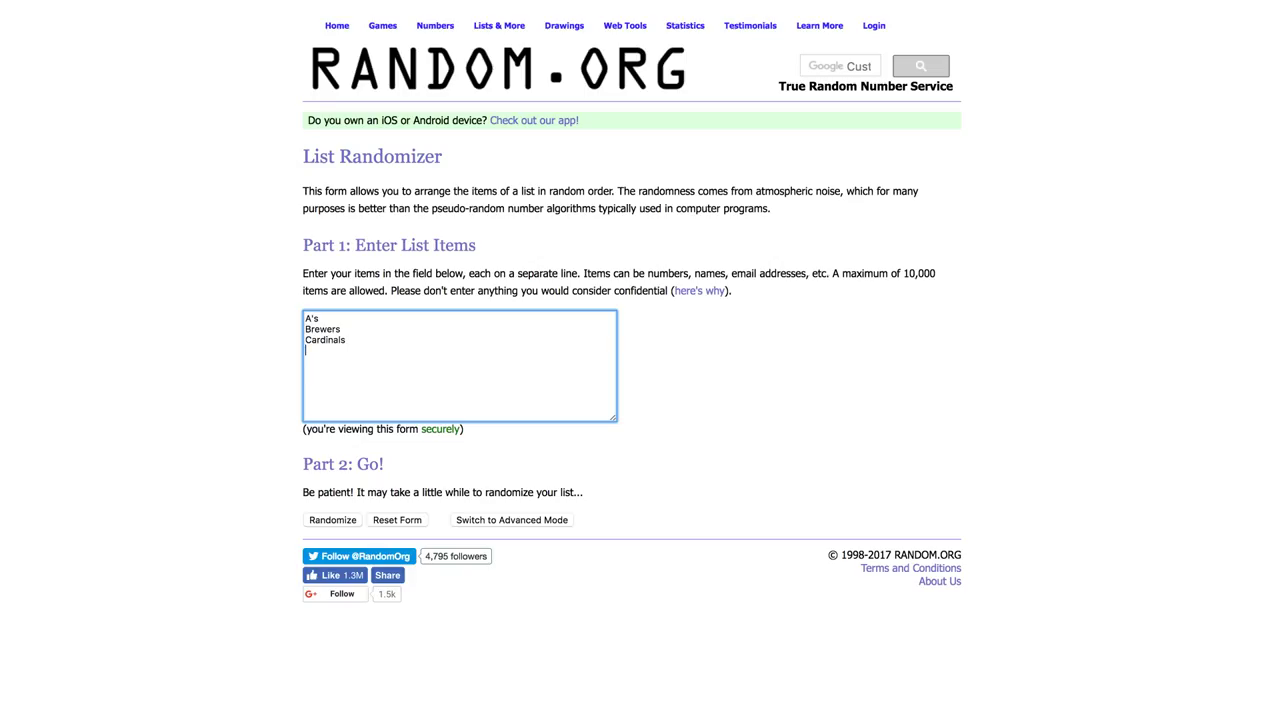
key(ctrl+v)
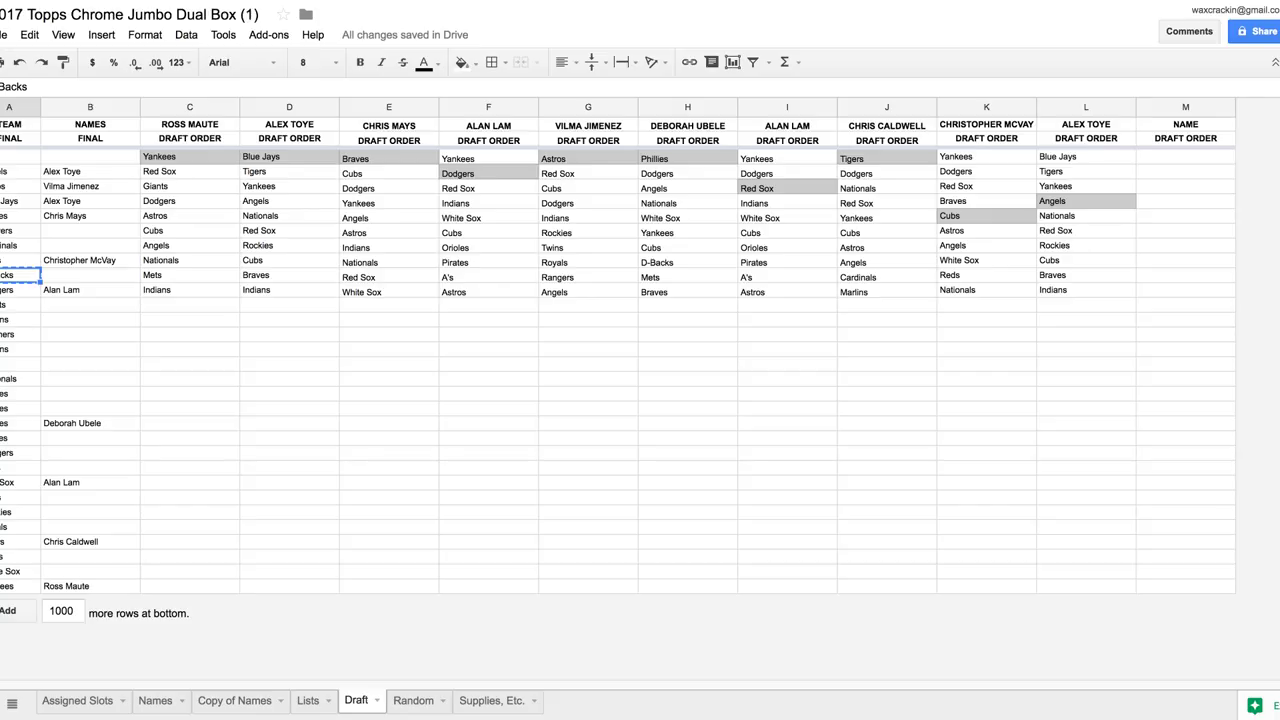
Copy the eight teams Giants through Padres from A11:A18 into the randomizer list
key(Down)
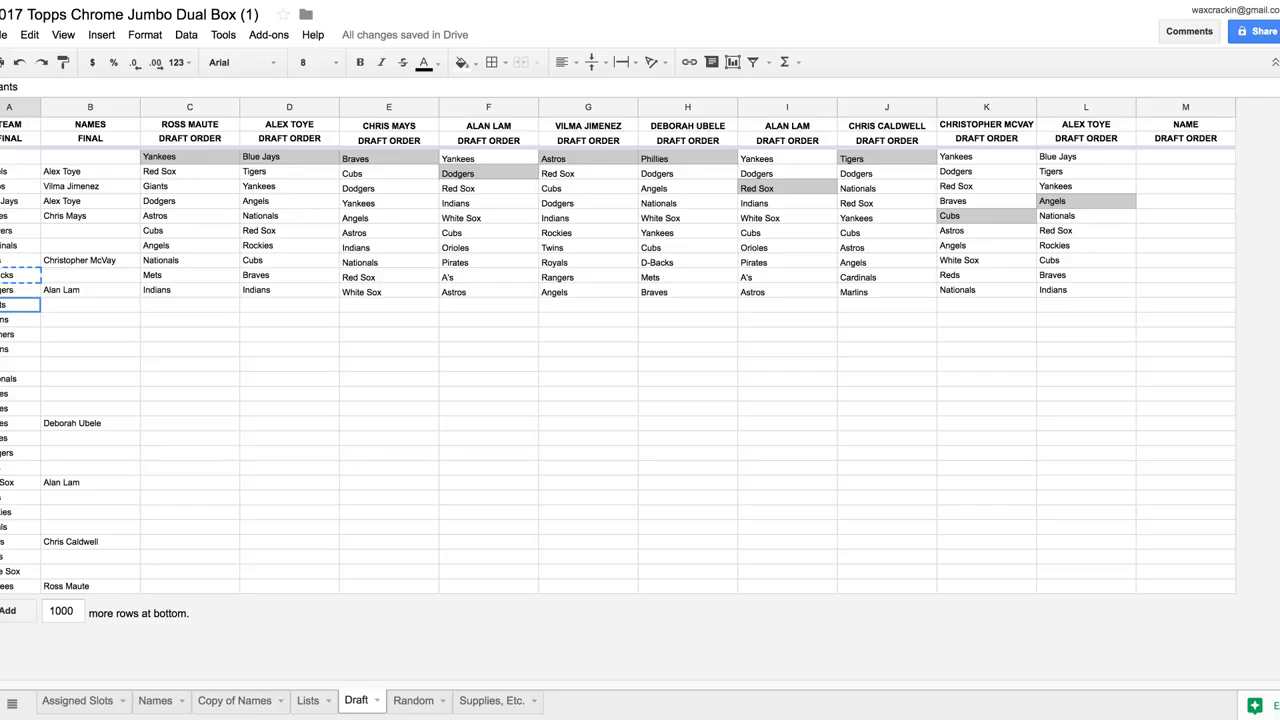
key(shift+Down)
key(shift+Down)
key(shift+Down)
key(shift+Down)
key(shift+Down)
key(shift+Down)
key(shift+Down)
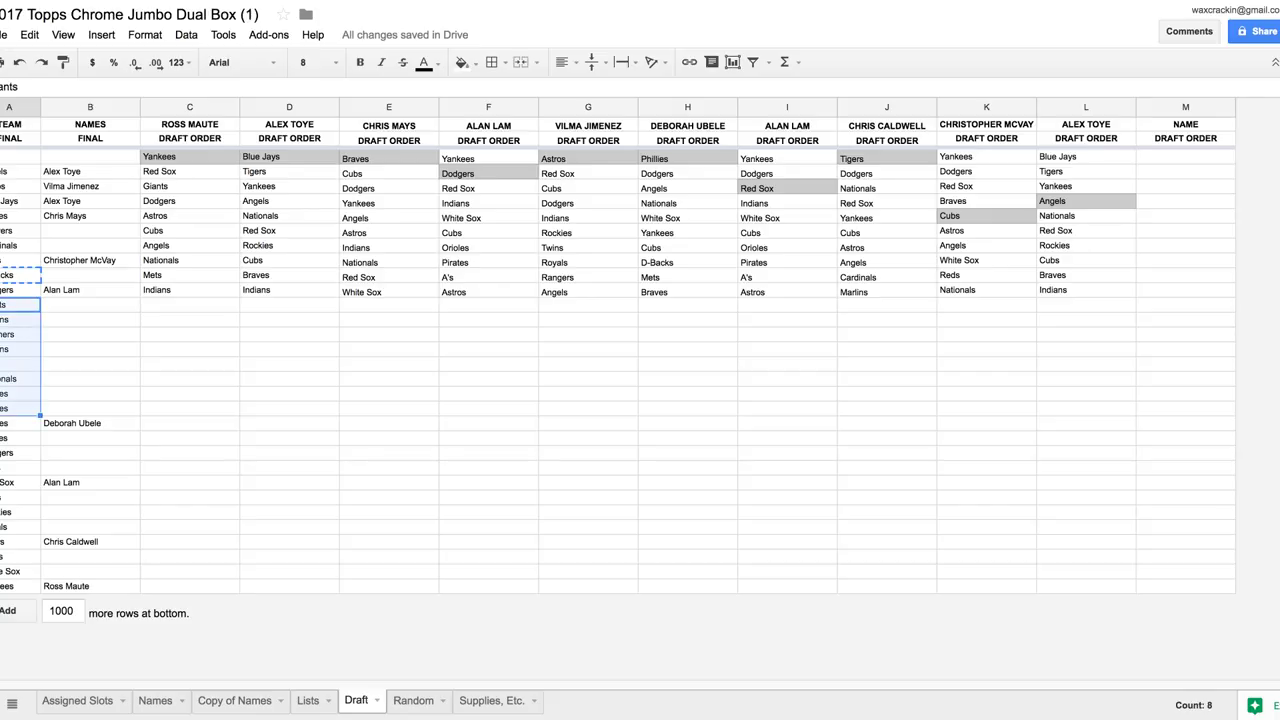
key(ctrl+c)
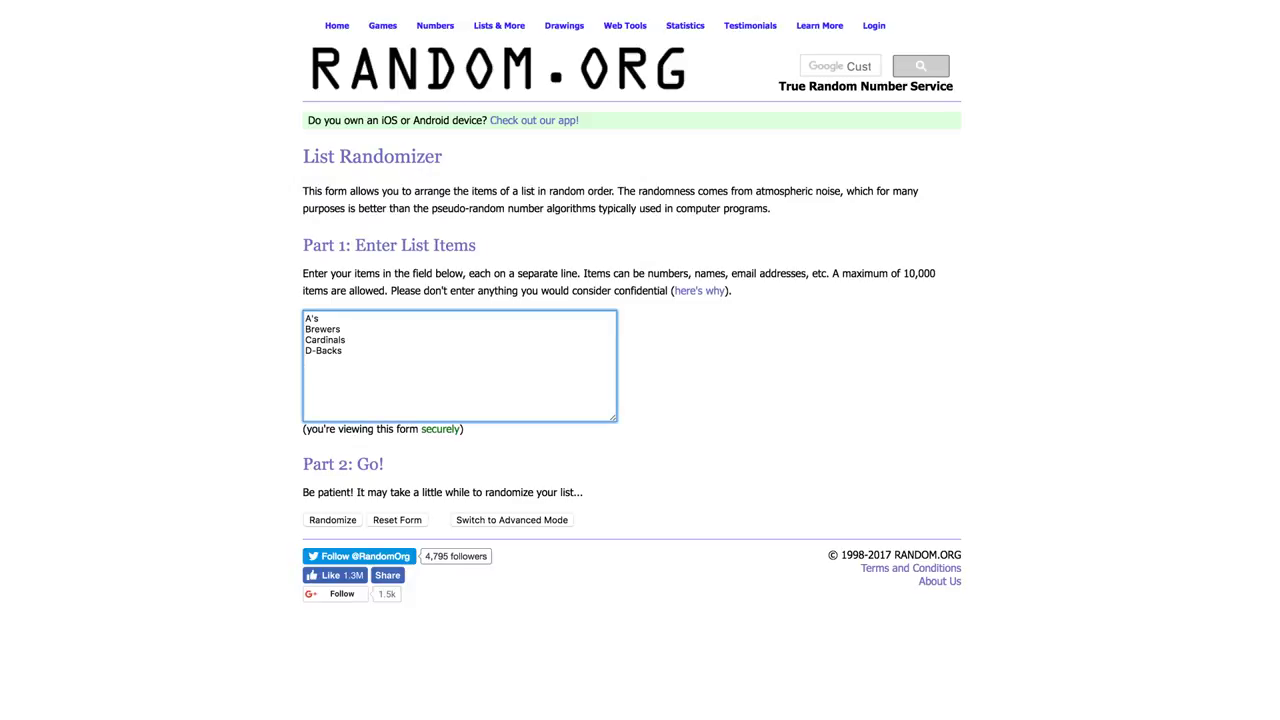
key(ctrl+v)
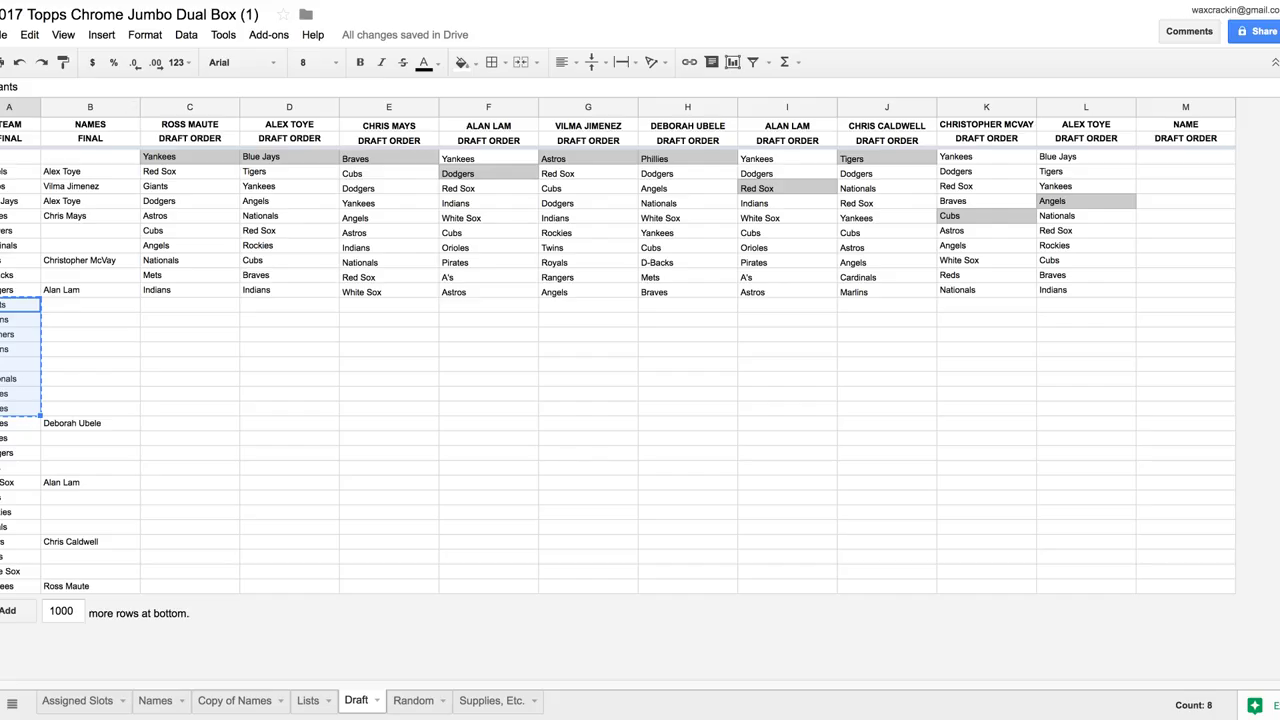
drag(20, 438, 20, 468)
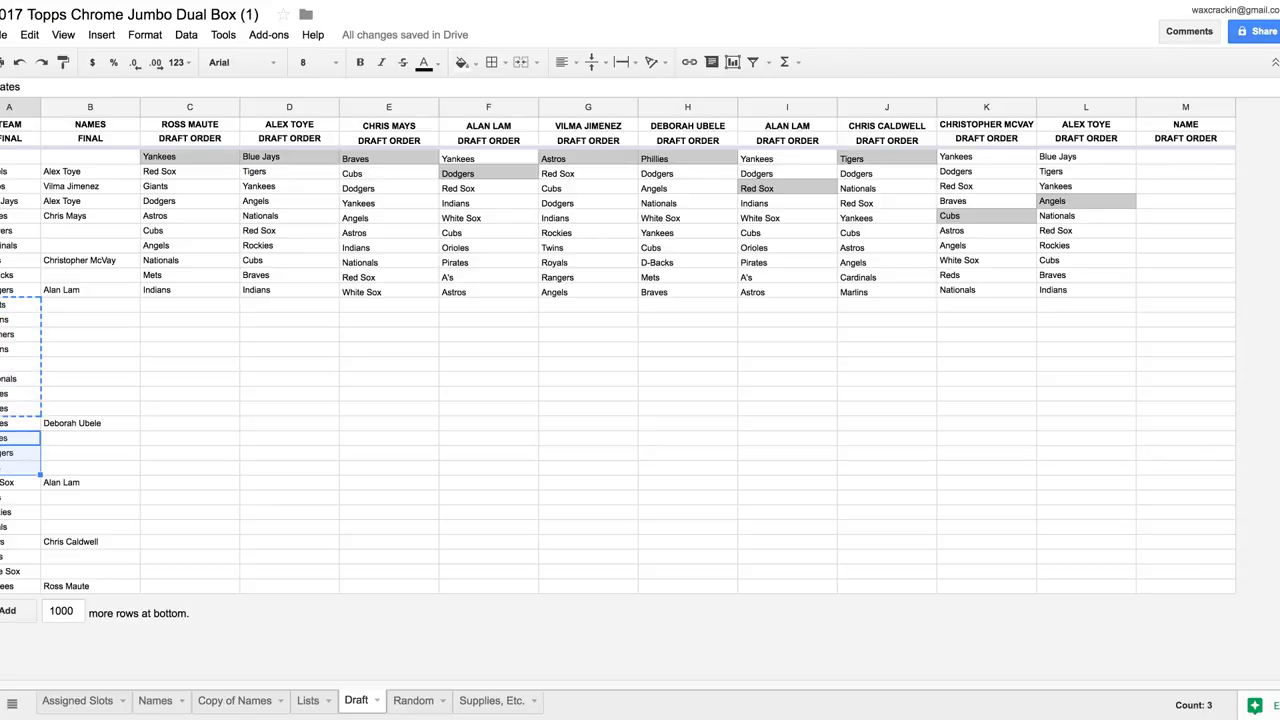
Add Pirates, Rangers, Rays, then Reds, Rockies and Royals to the randomizer list
key(ctrl+c)
key(ctrl+Tab)
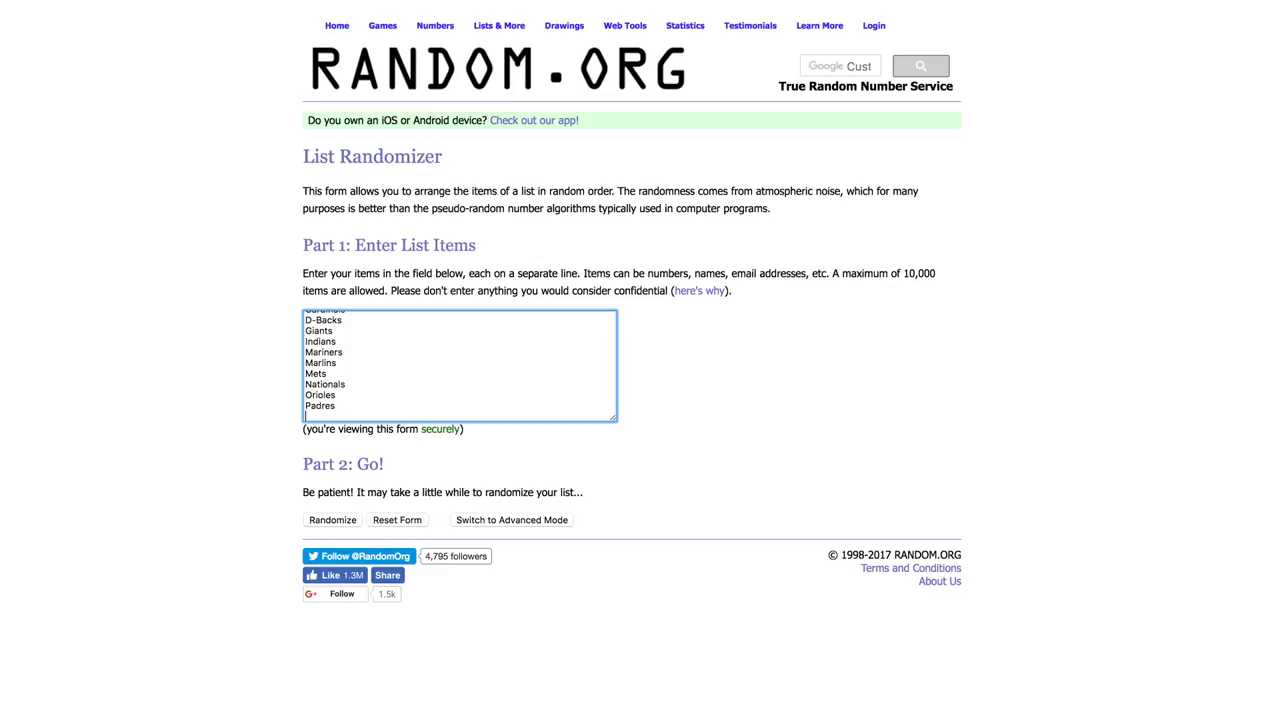
key(ctrl+v)
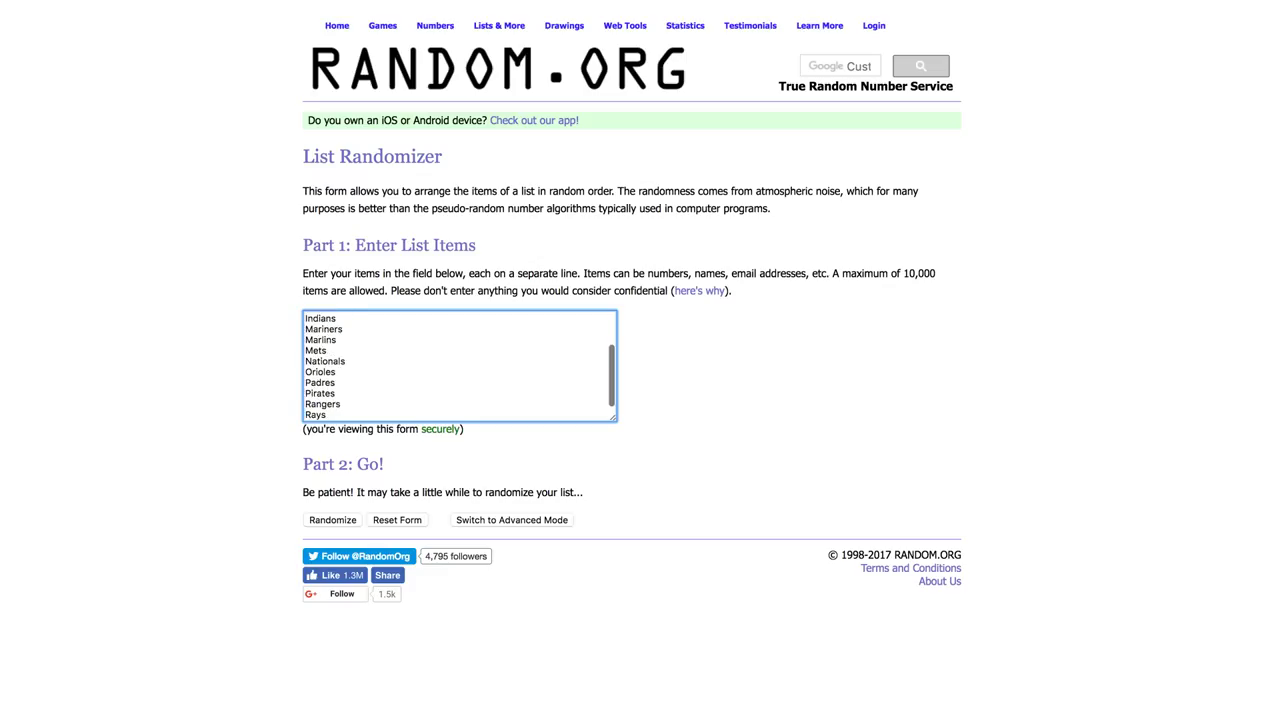
key(ctrl+shift+Tab)
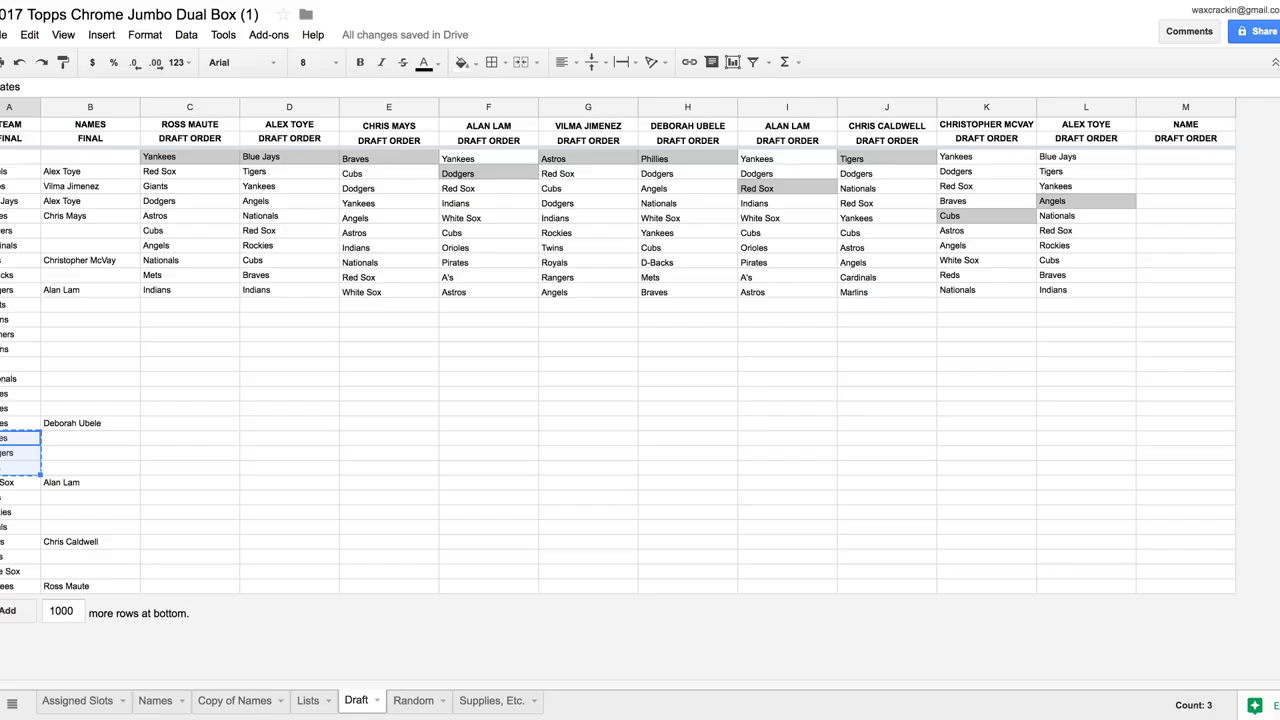
drag(20, 497, 20, 527)
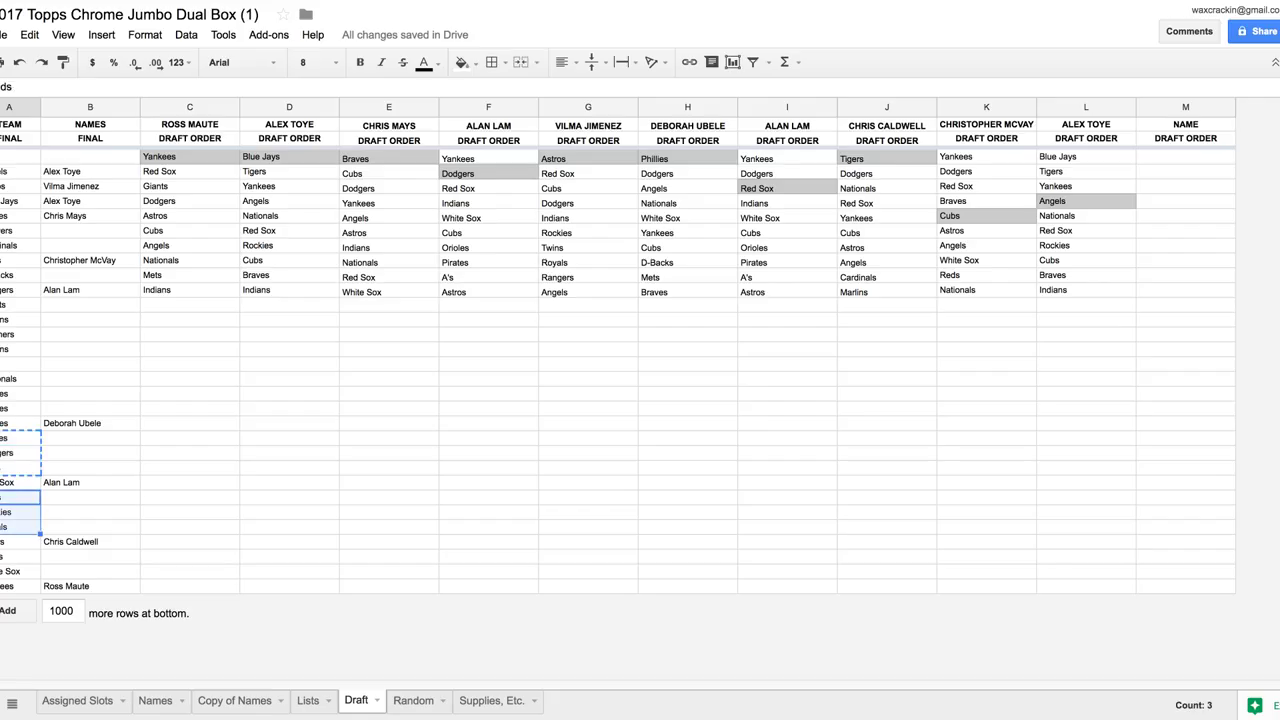
key(ctrl+c)
key(ctrl+Tab)
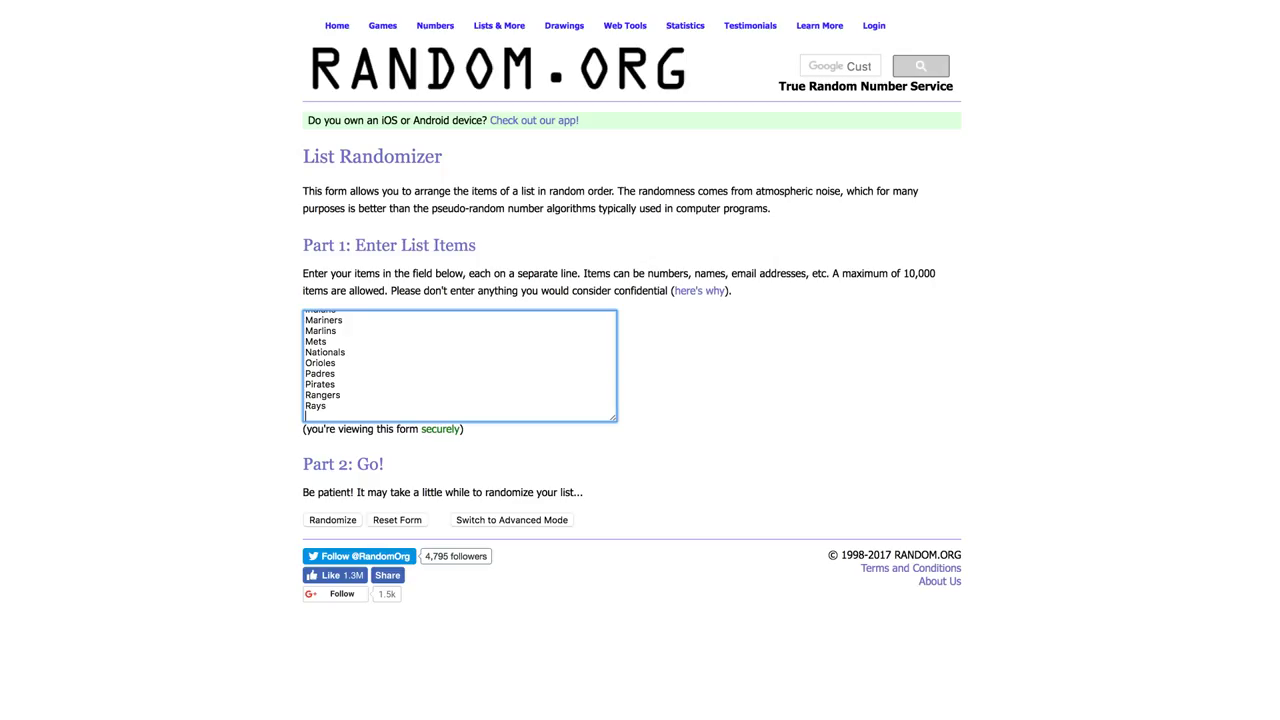
key(ctrl+v)
key(Return)
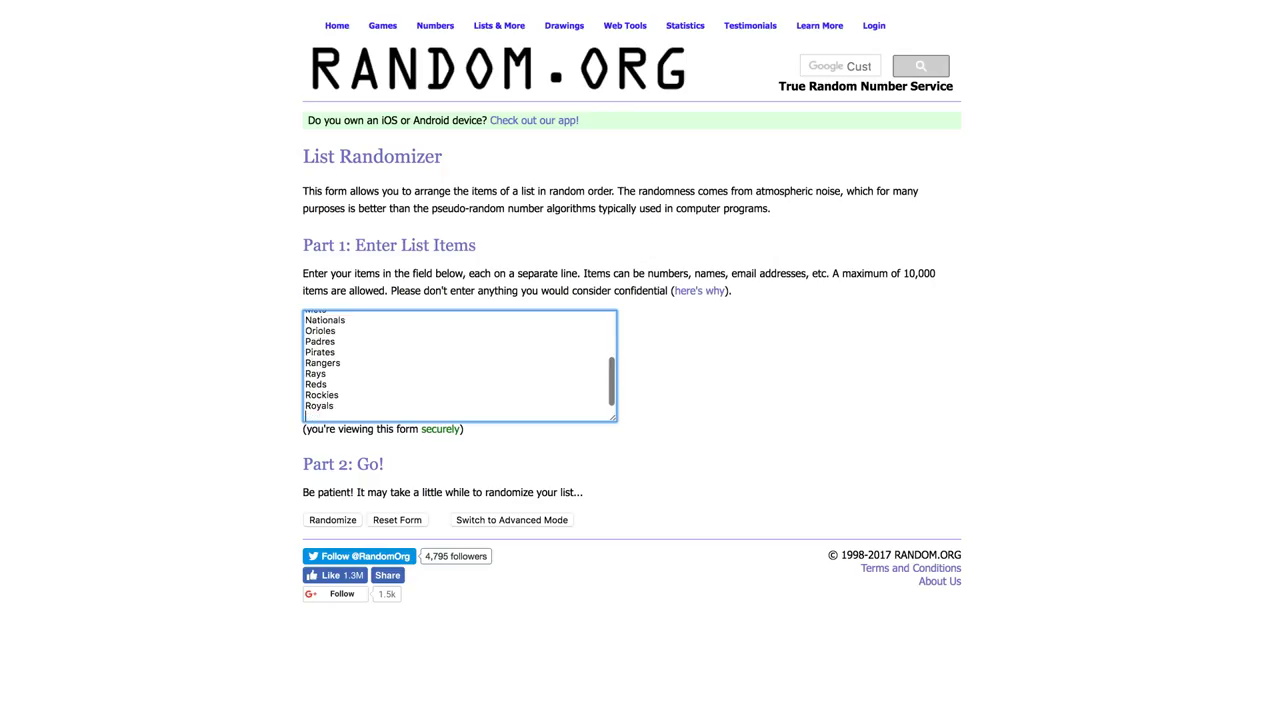
key(ctrl+shift+Tab)
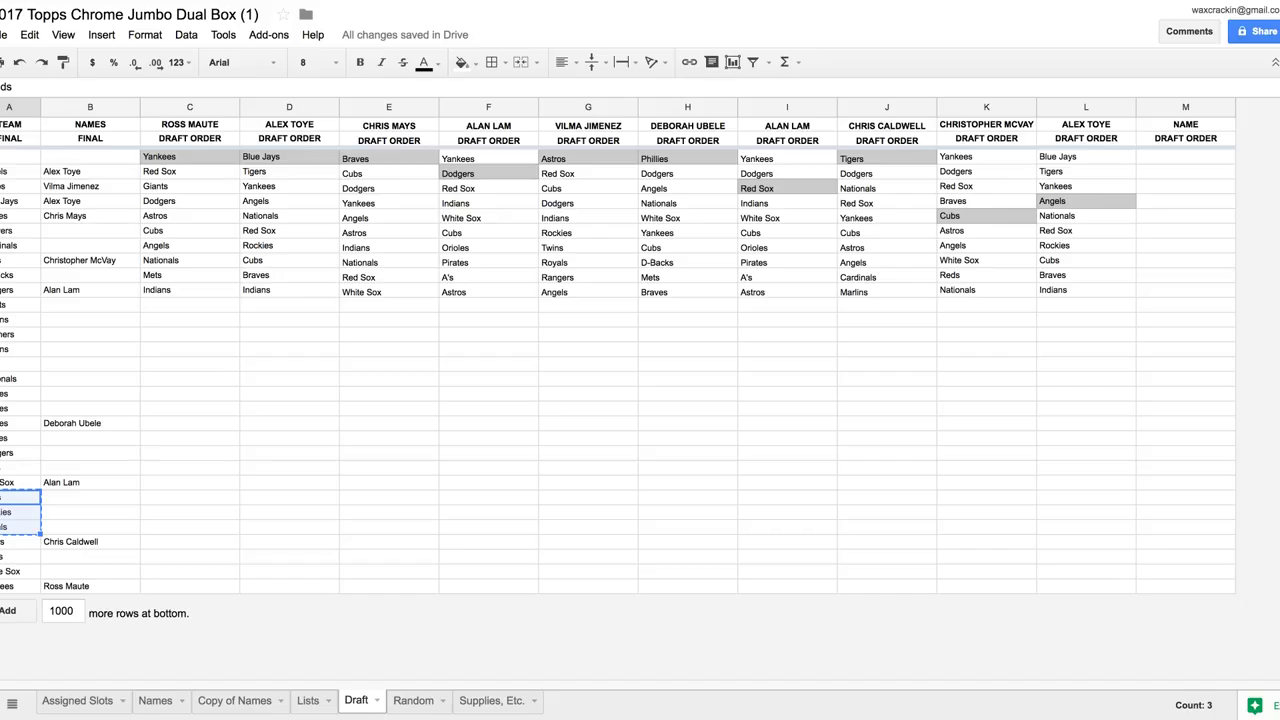
Add Twins and White Sox to the list and check the entries up to the top
click(20, 556)
key(shift+Down)
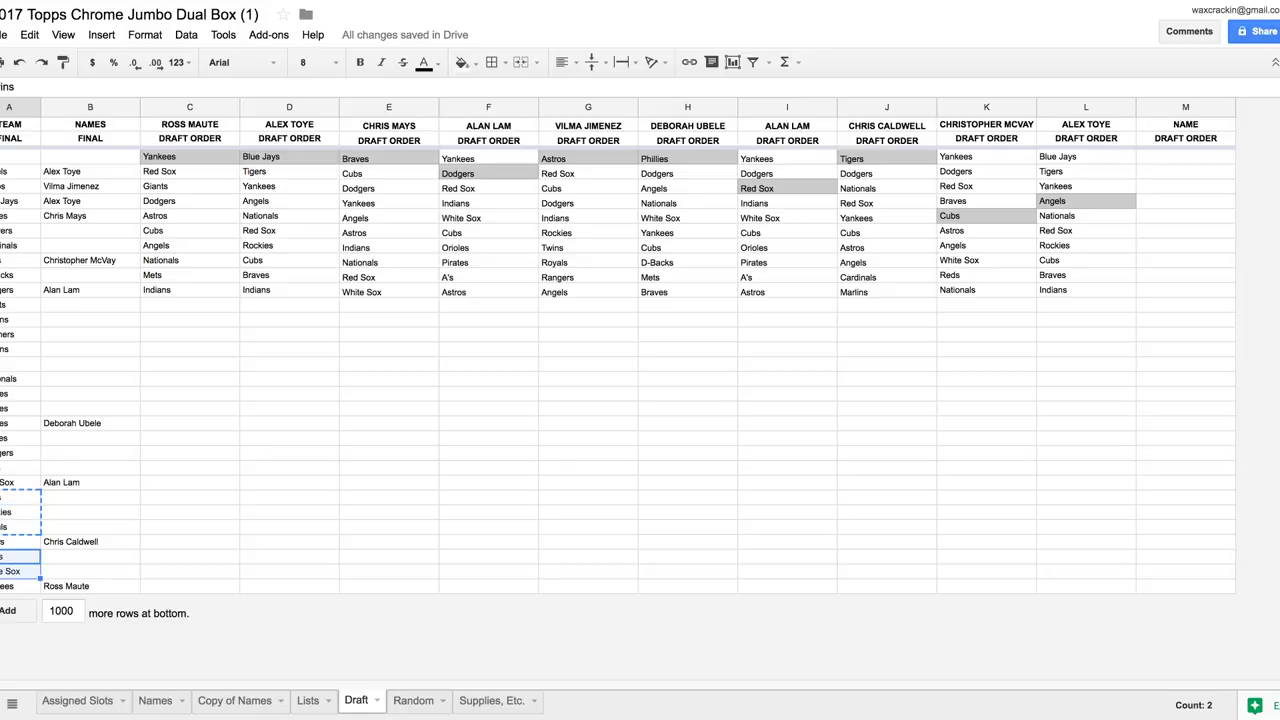
key(ctrl+Tab)
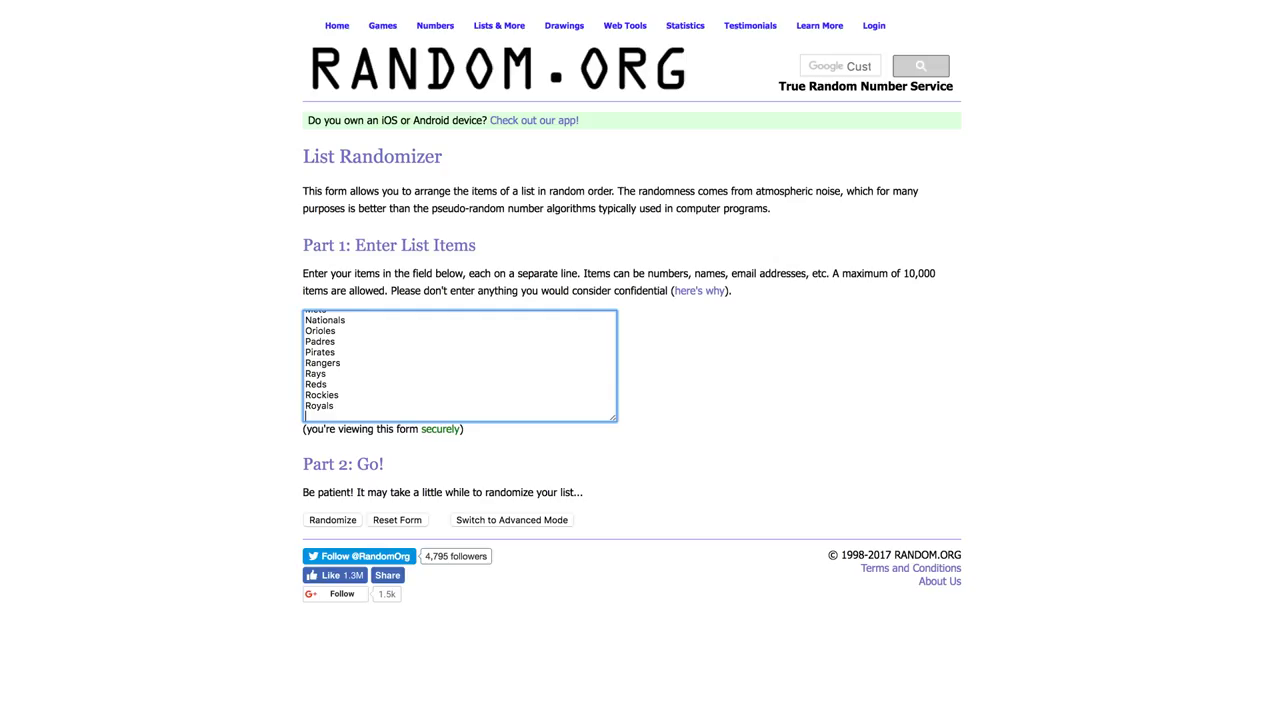
key(ctrl+v)
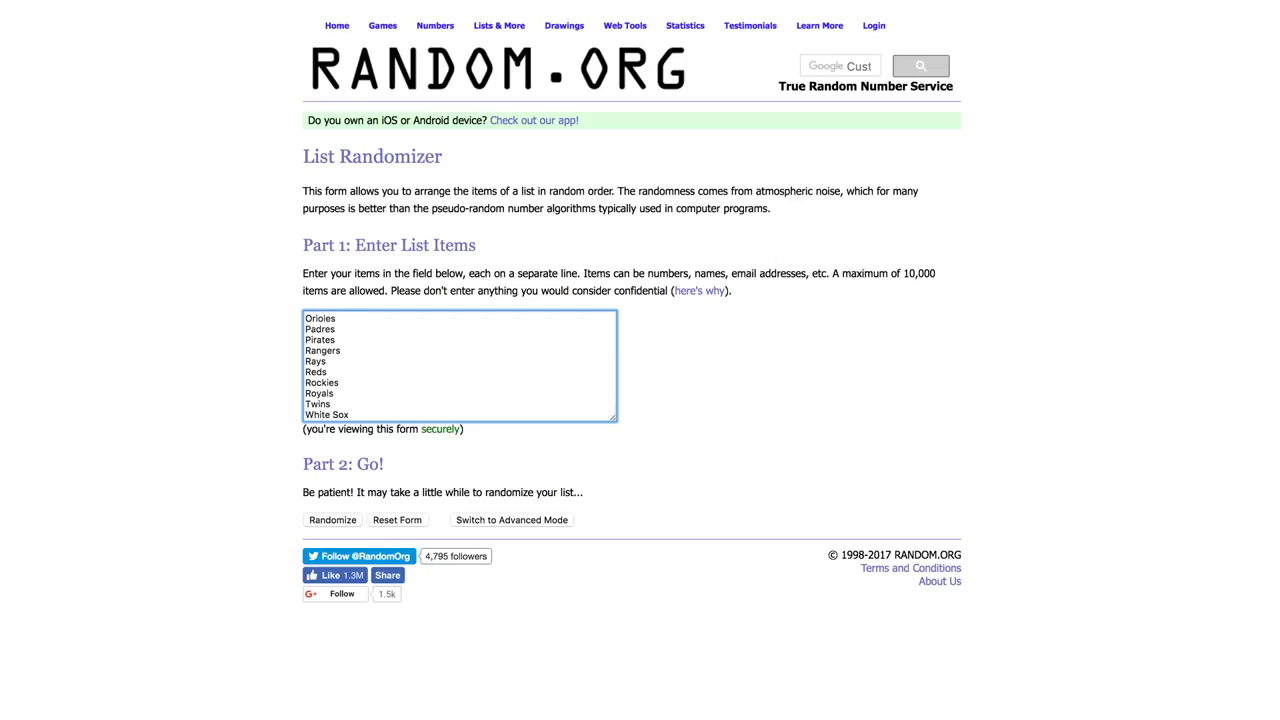
click(334, 393)
click(327, 361)
key(Up)
key(Up)
key(Up)
key(Up)
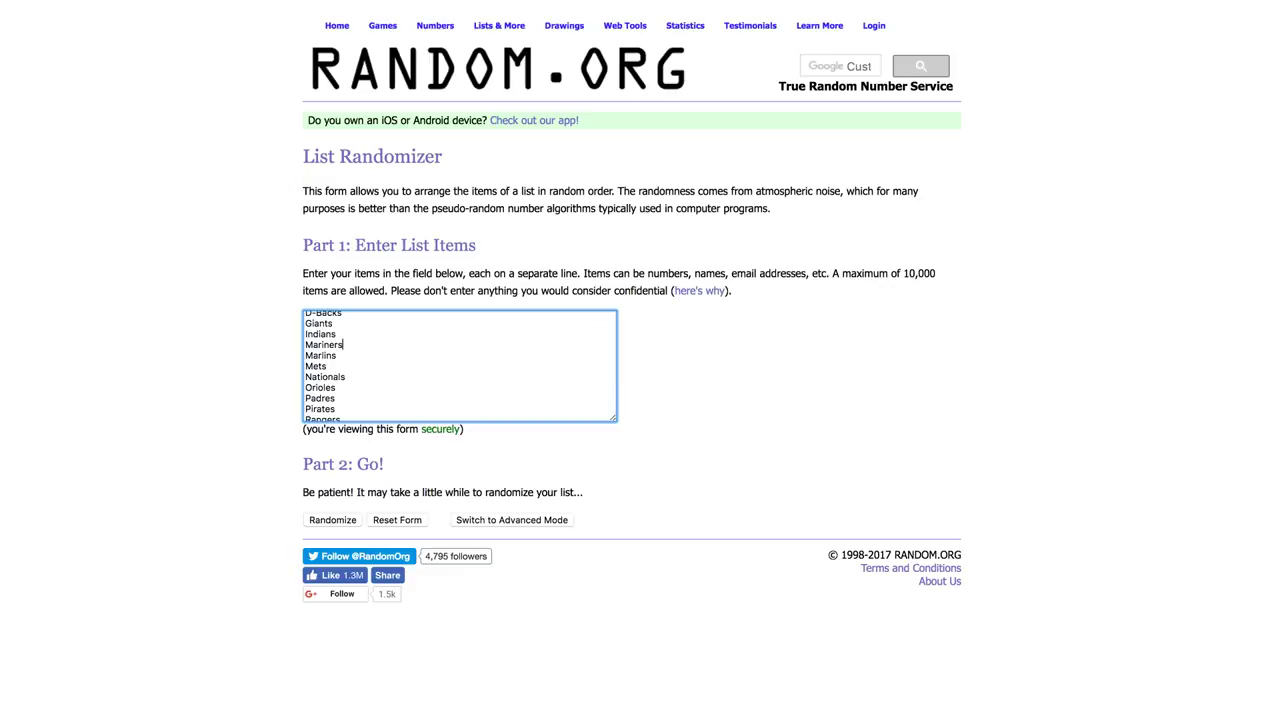
key(Up)
key(Up)
key(Up)
key(Up)
key(Up)
key(Up)
key(Up)
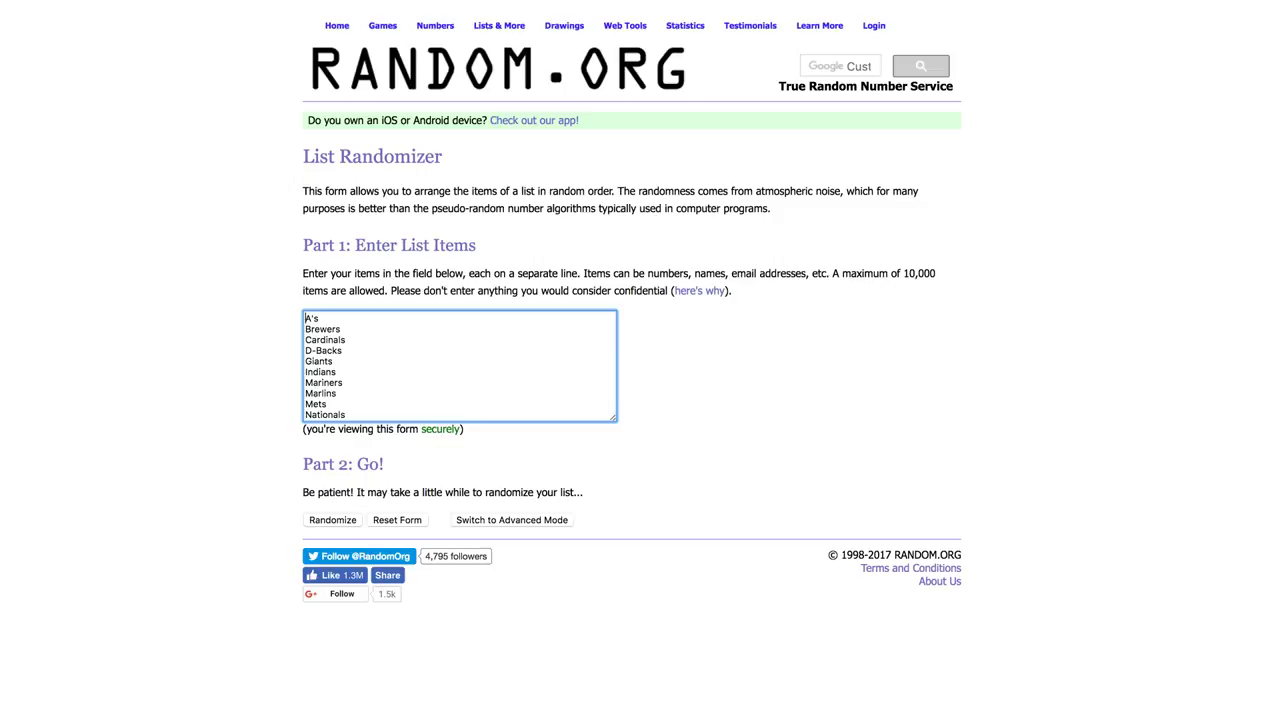
Randomize the 20 teams three times and select the resulting Padres-to-Nationals list
key(Tab)
key(Return)
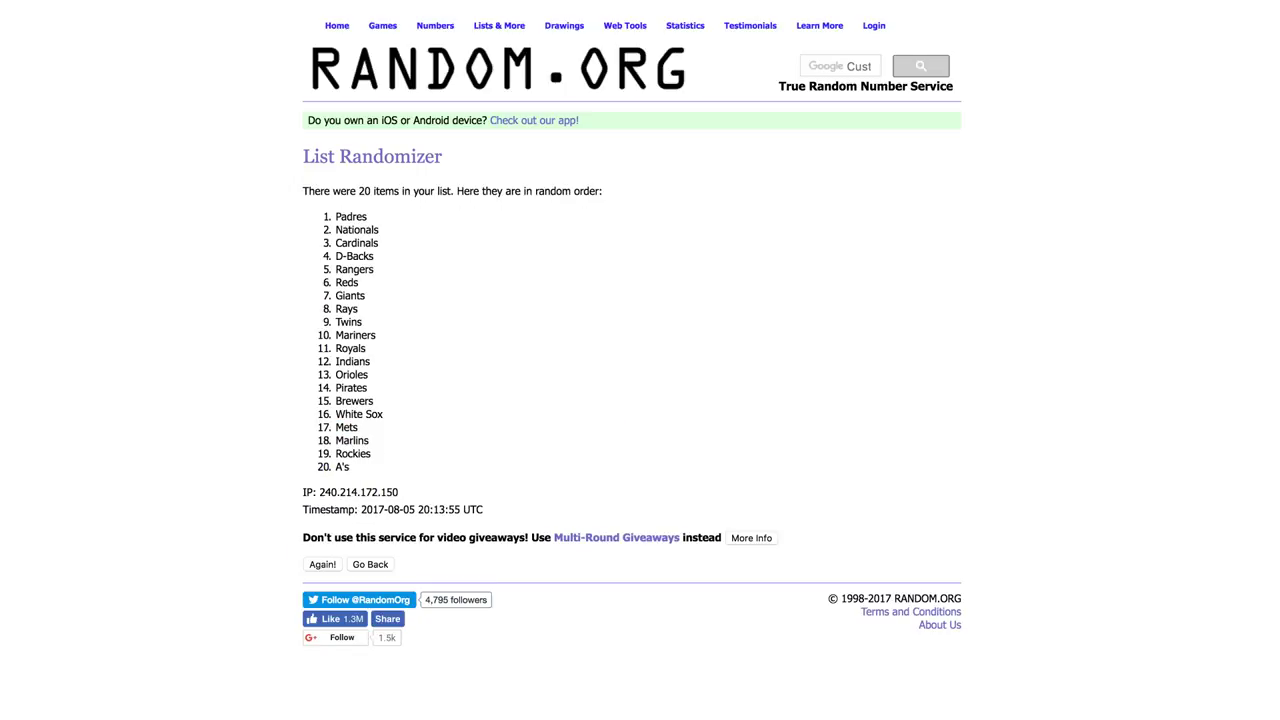
key(Return)
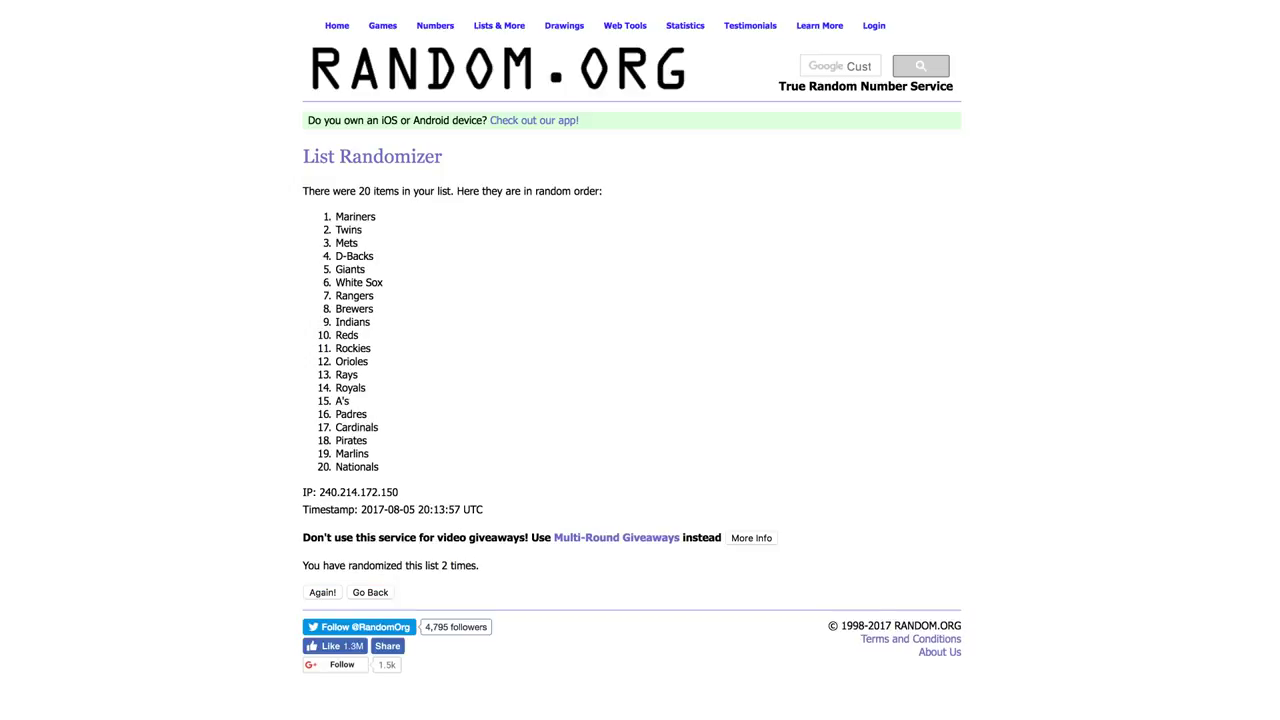
key(Return)
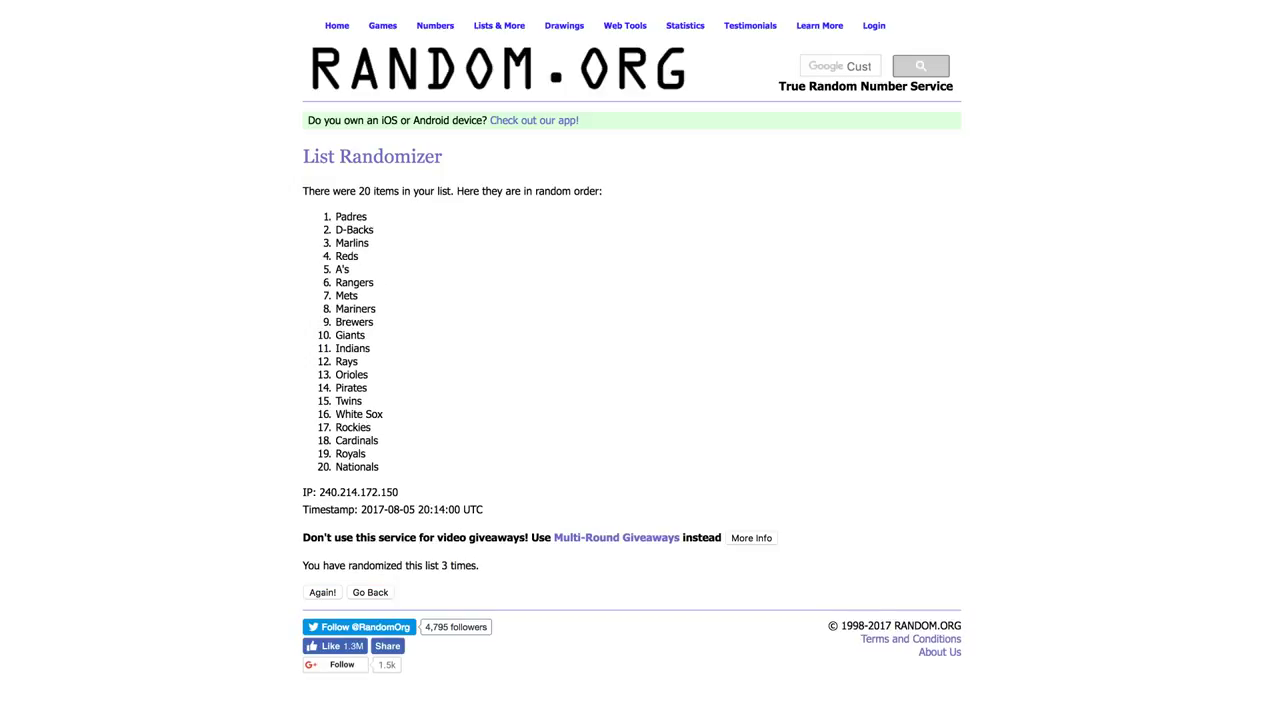
drag(335, 216, 380, 467)
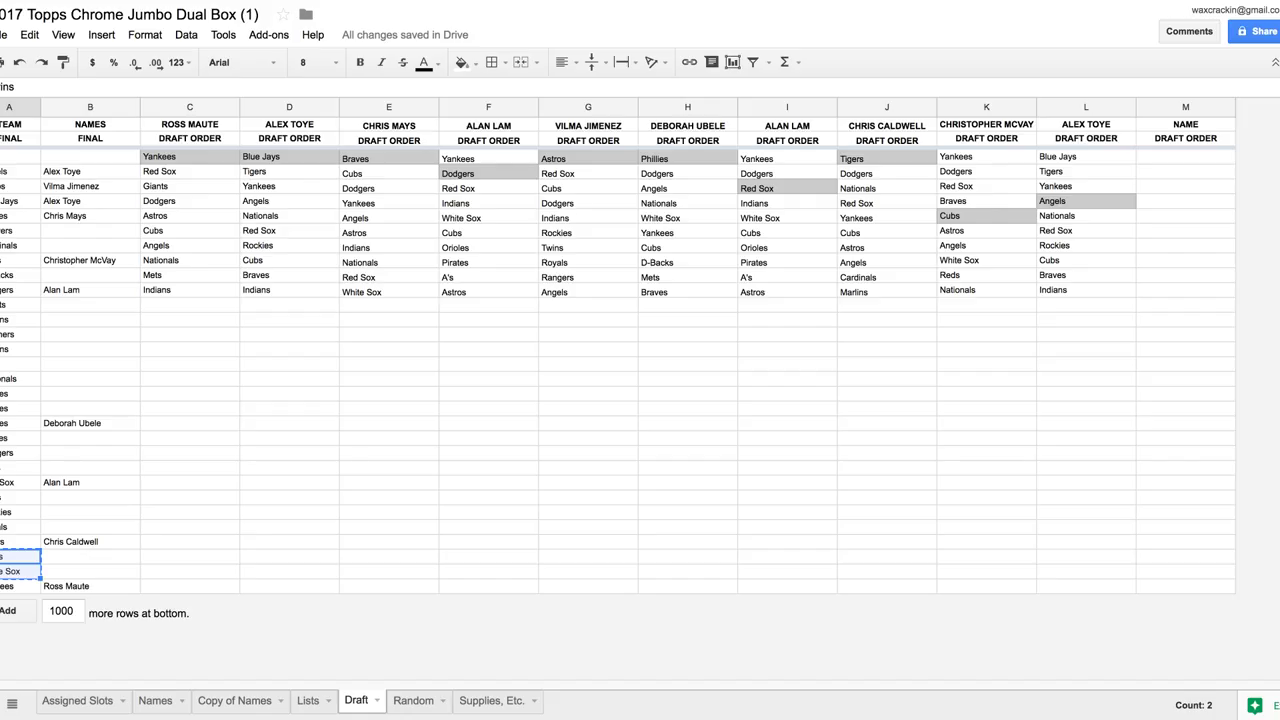
Paste the 20 randomized teams into column B of the Copy of Names sheet
click(234, 700)
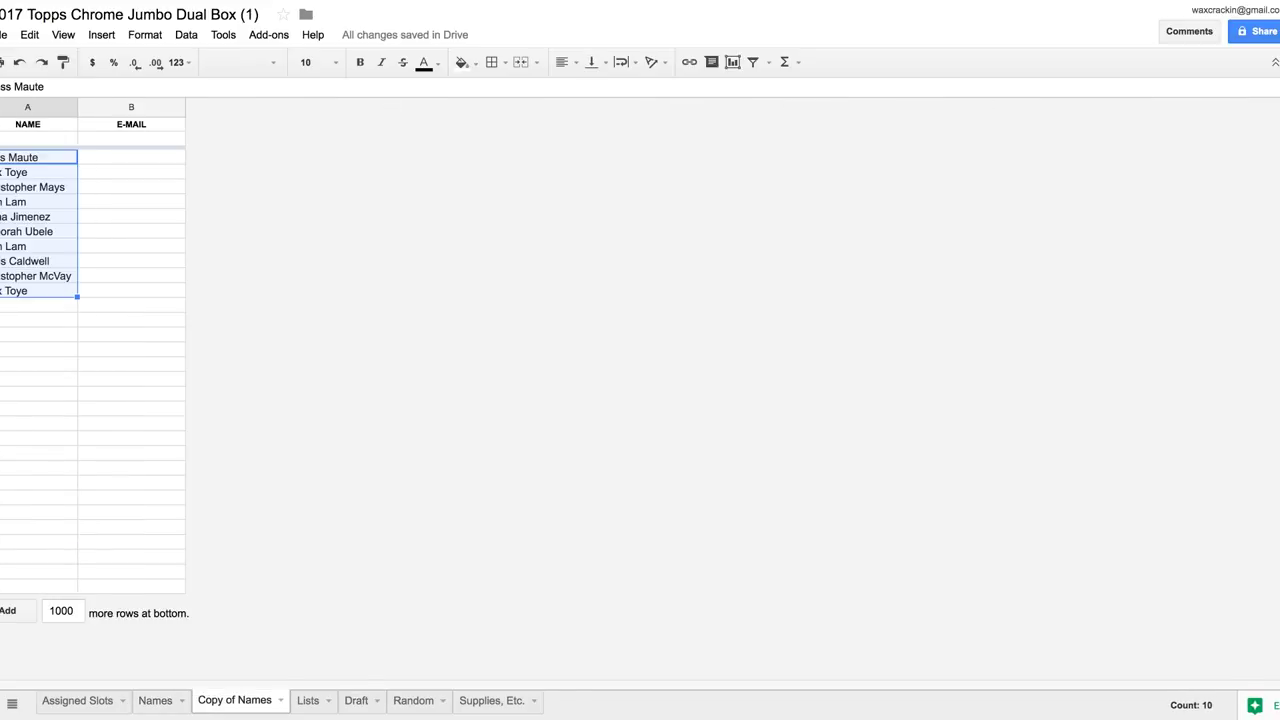
click(131, 157)
key(ctrl+v)
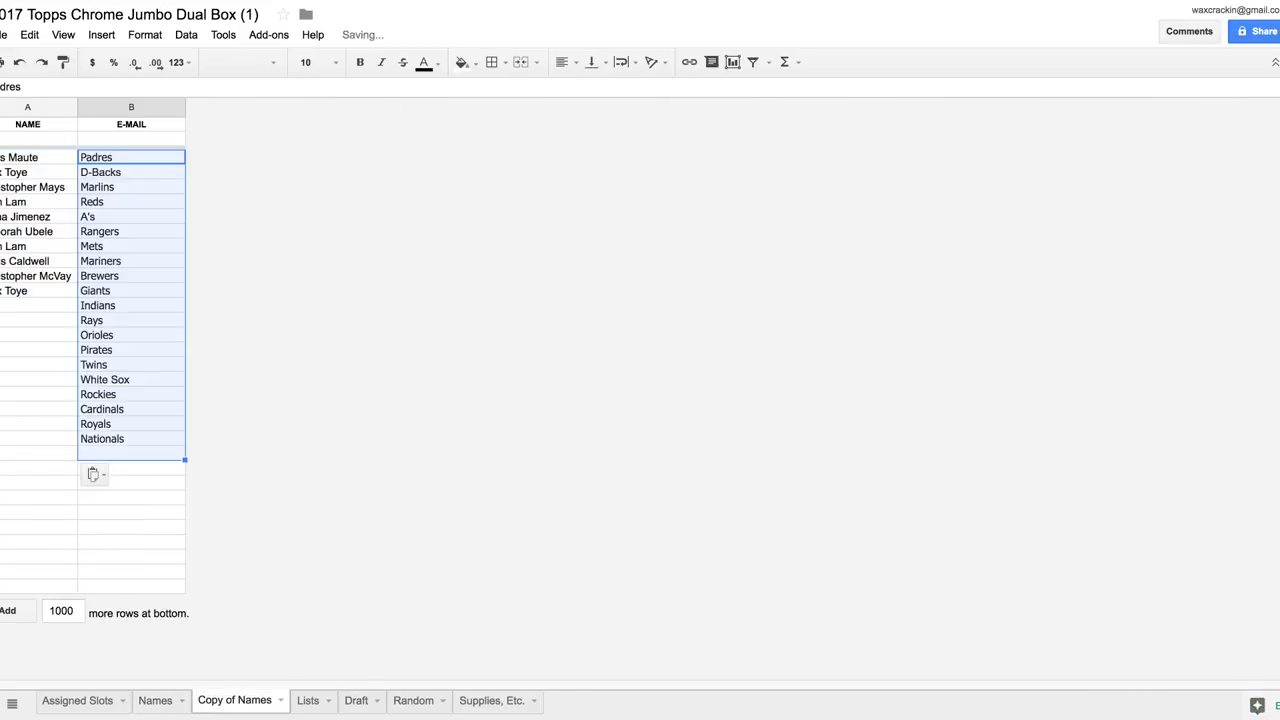
Repeat the ten participant names below the originals so every team has a name beside it
drag(38, 157, 38, 290)
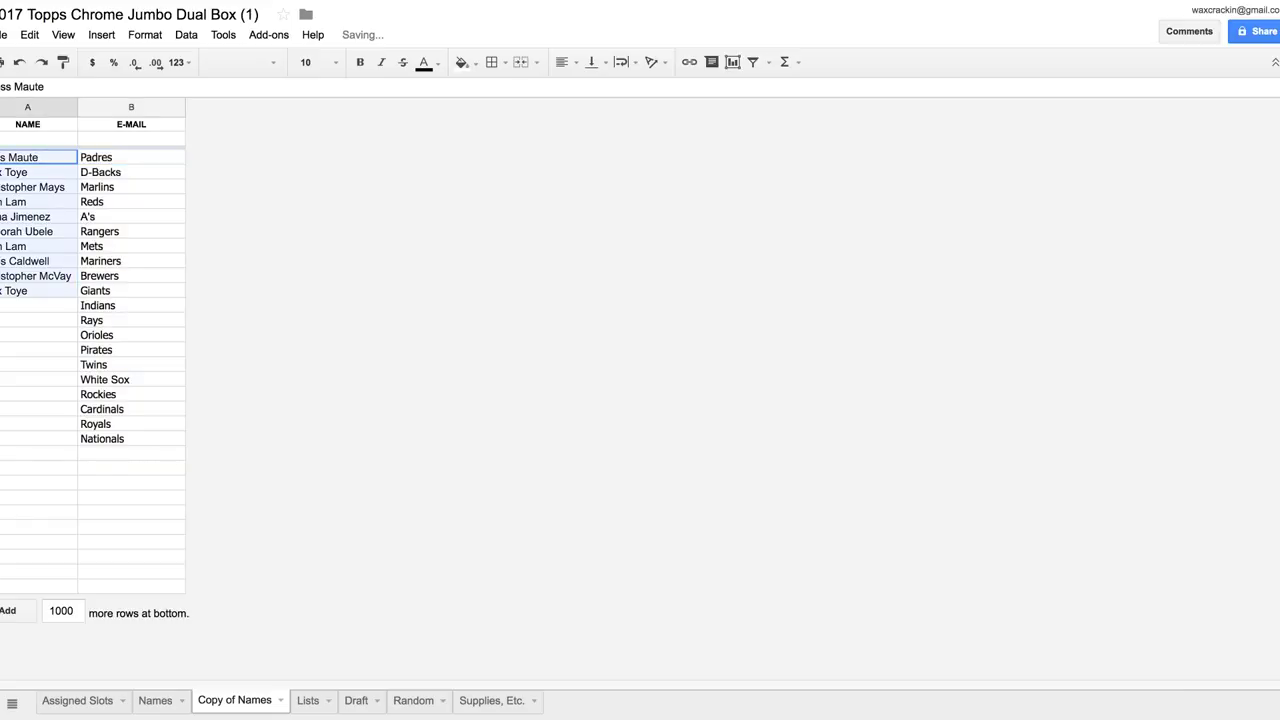
click(38, 305)
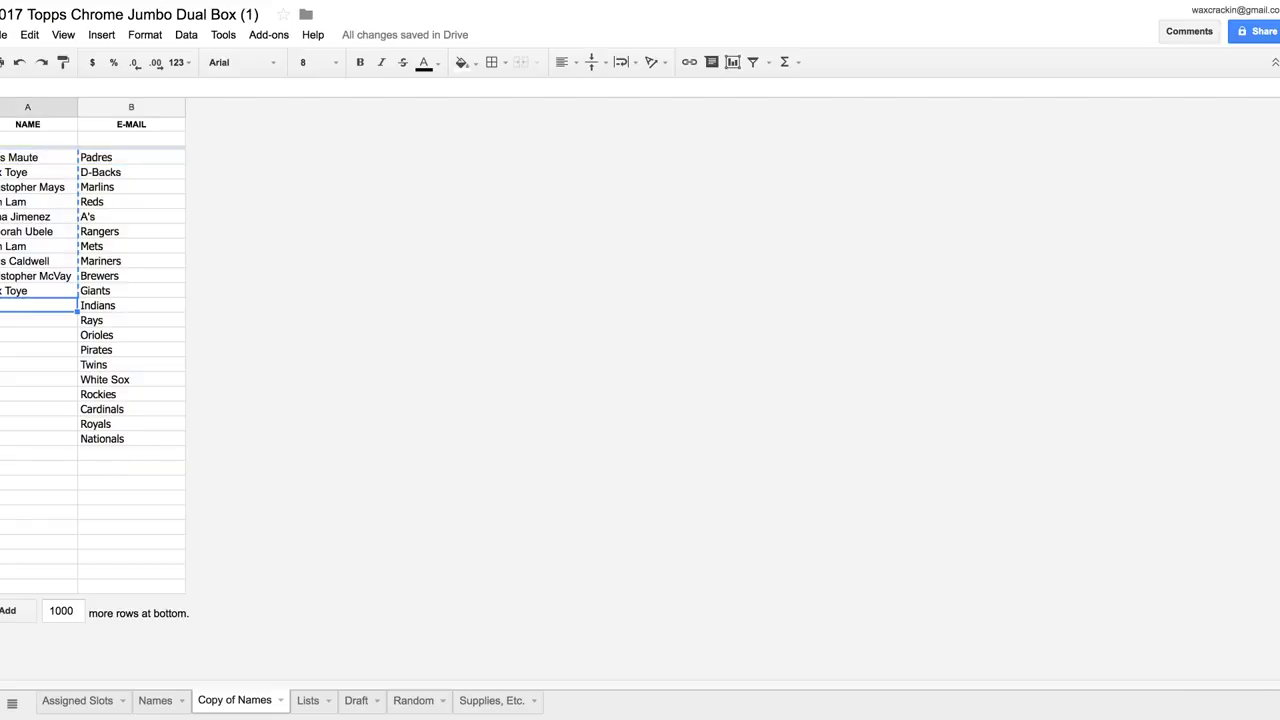
key(ctrl+v)
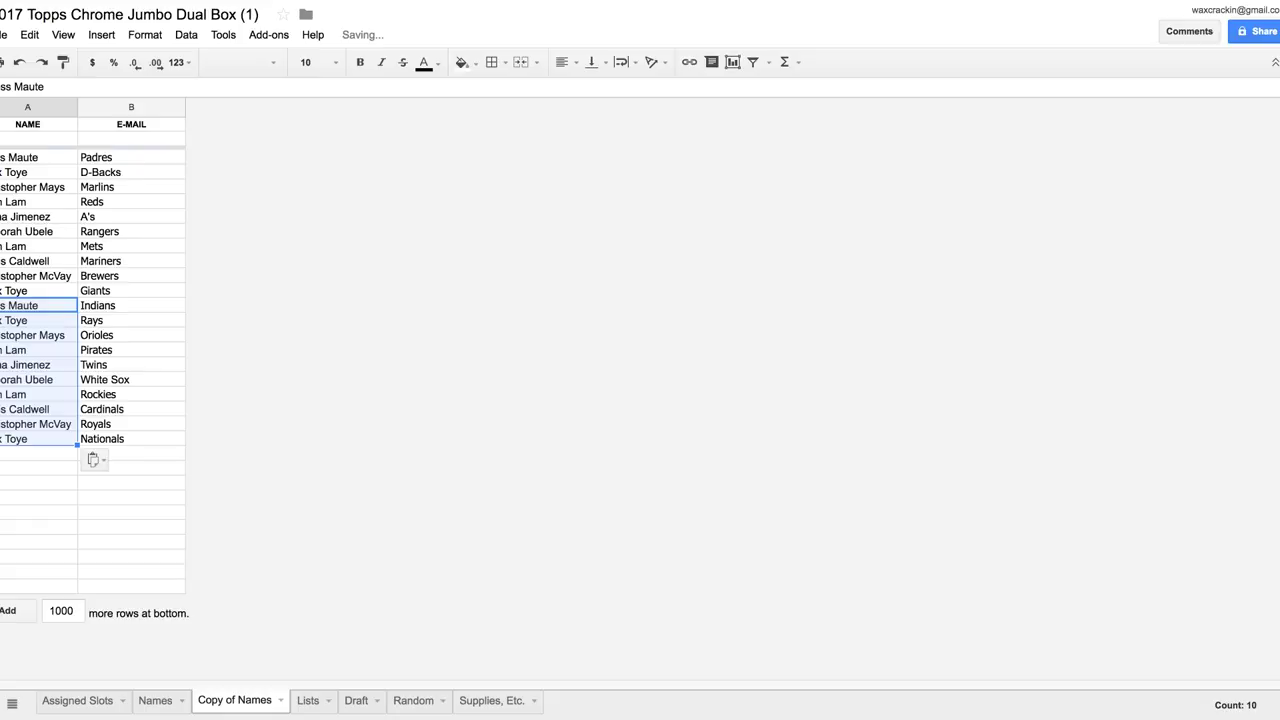
click(38, 454)
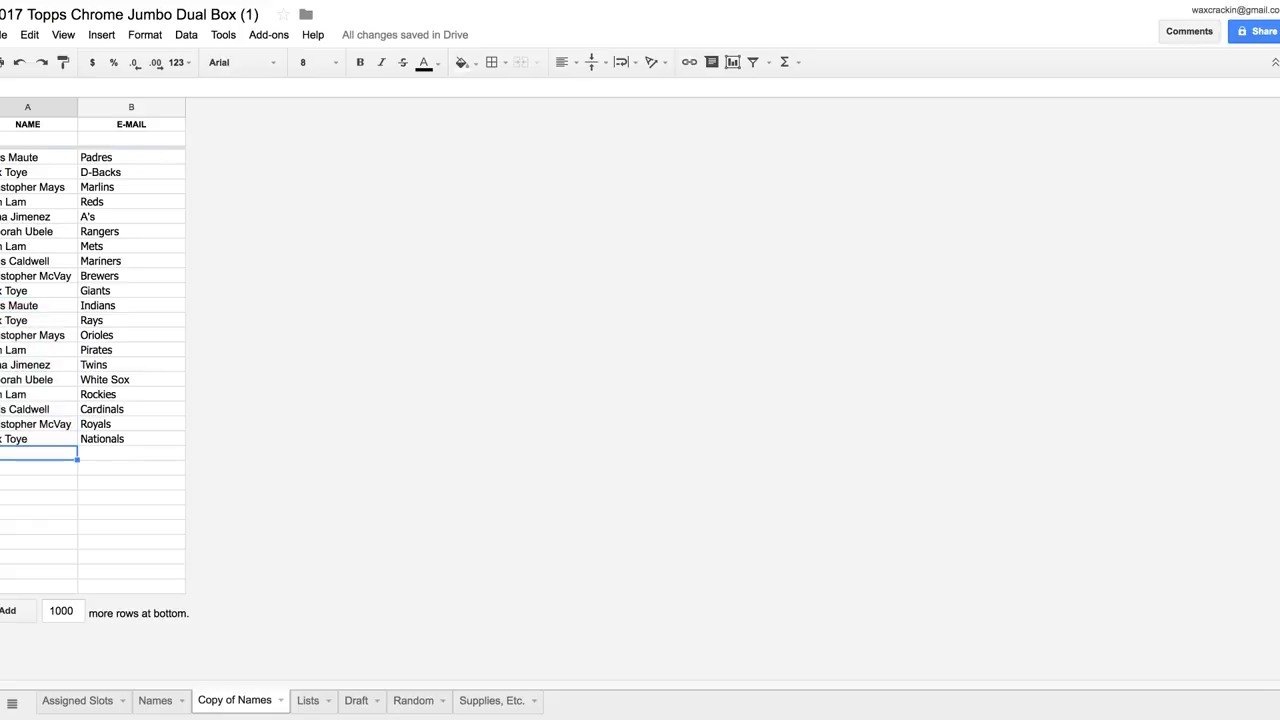